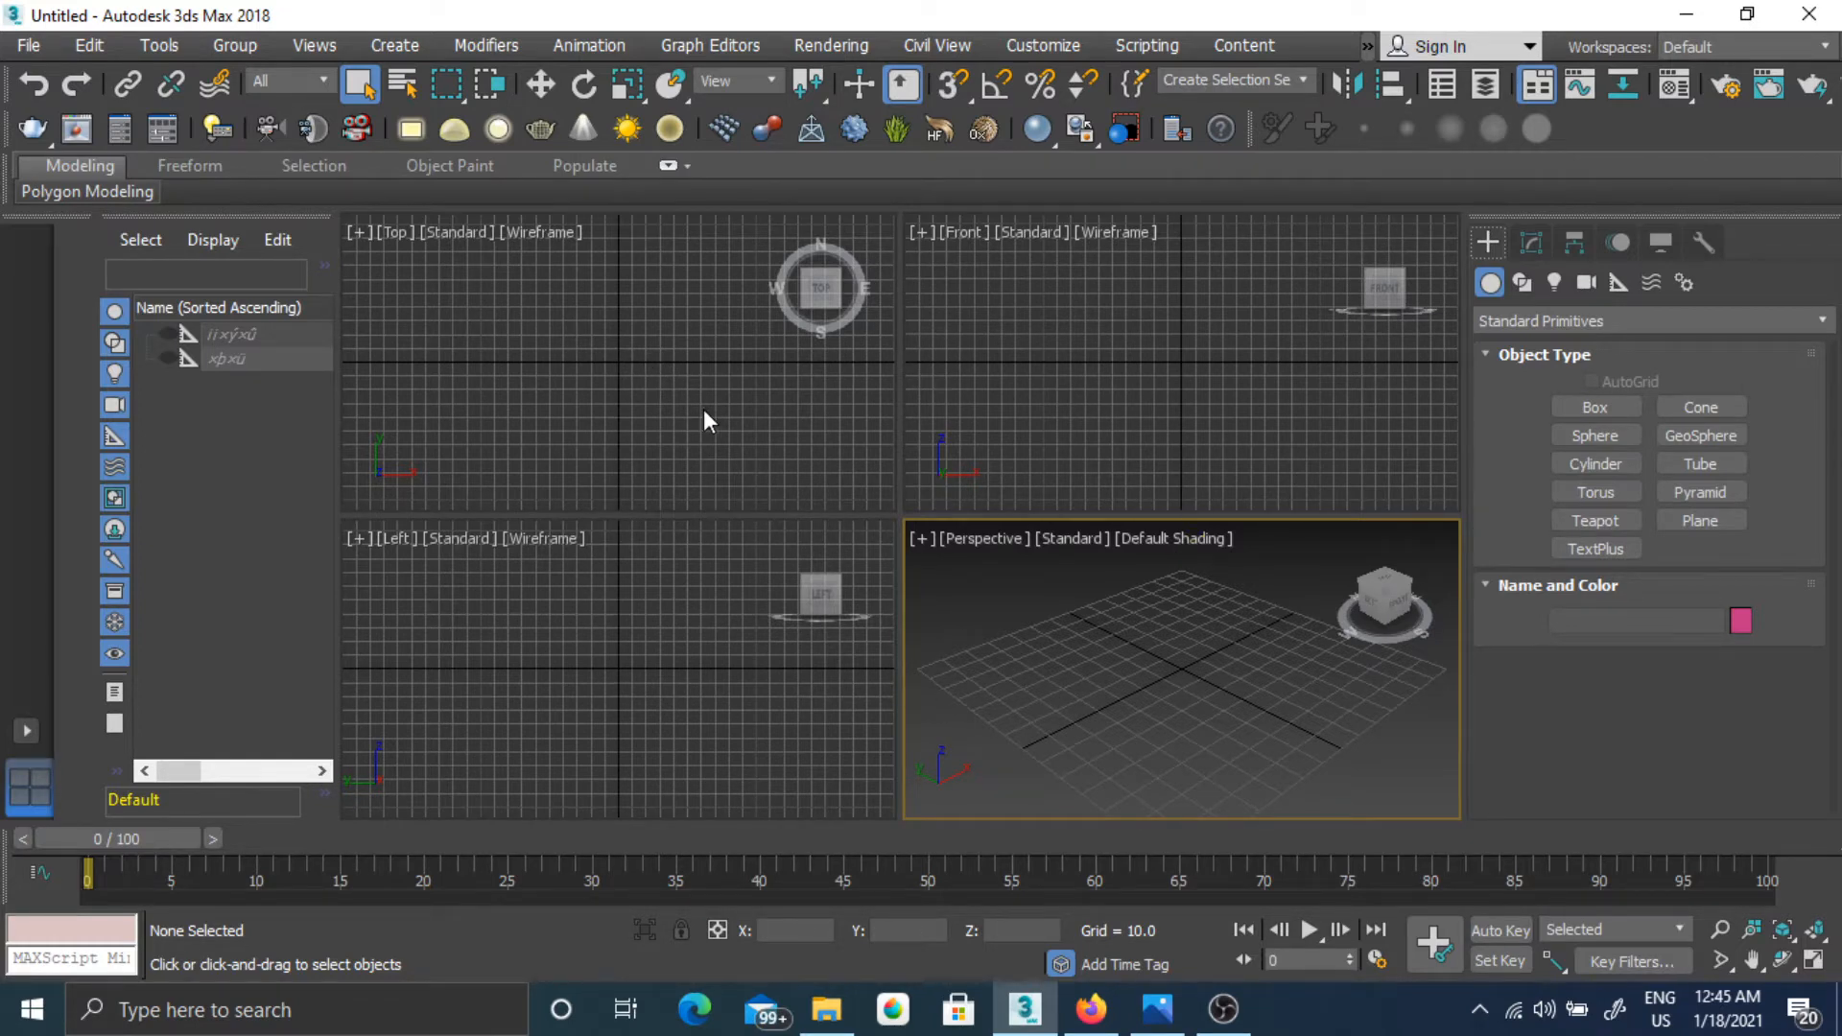
Make the Front, Top, Left and Perspective viewports active one after another.
{"action": "left_click", "coordinate": [1044, 372]}
{"action": "left_click", "coordinate": [560, 349]}
{"action": "left_click", "coordinate": [504, 599]}
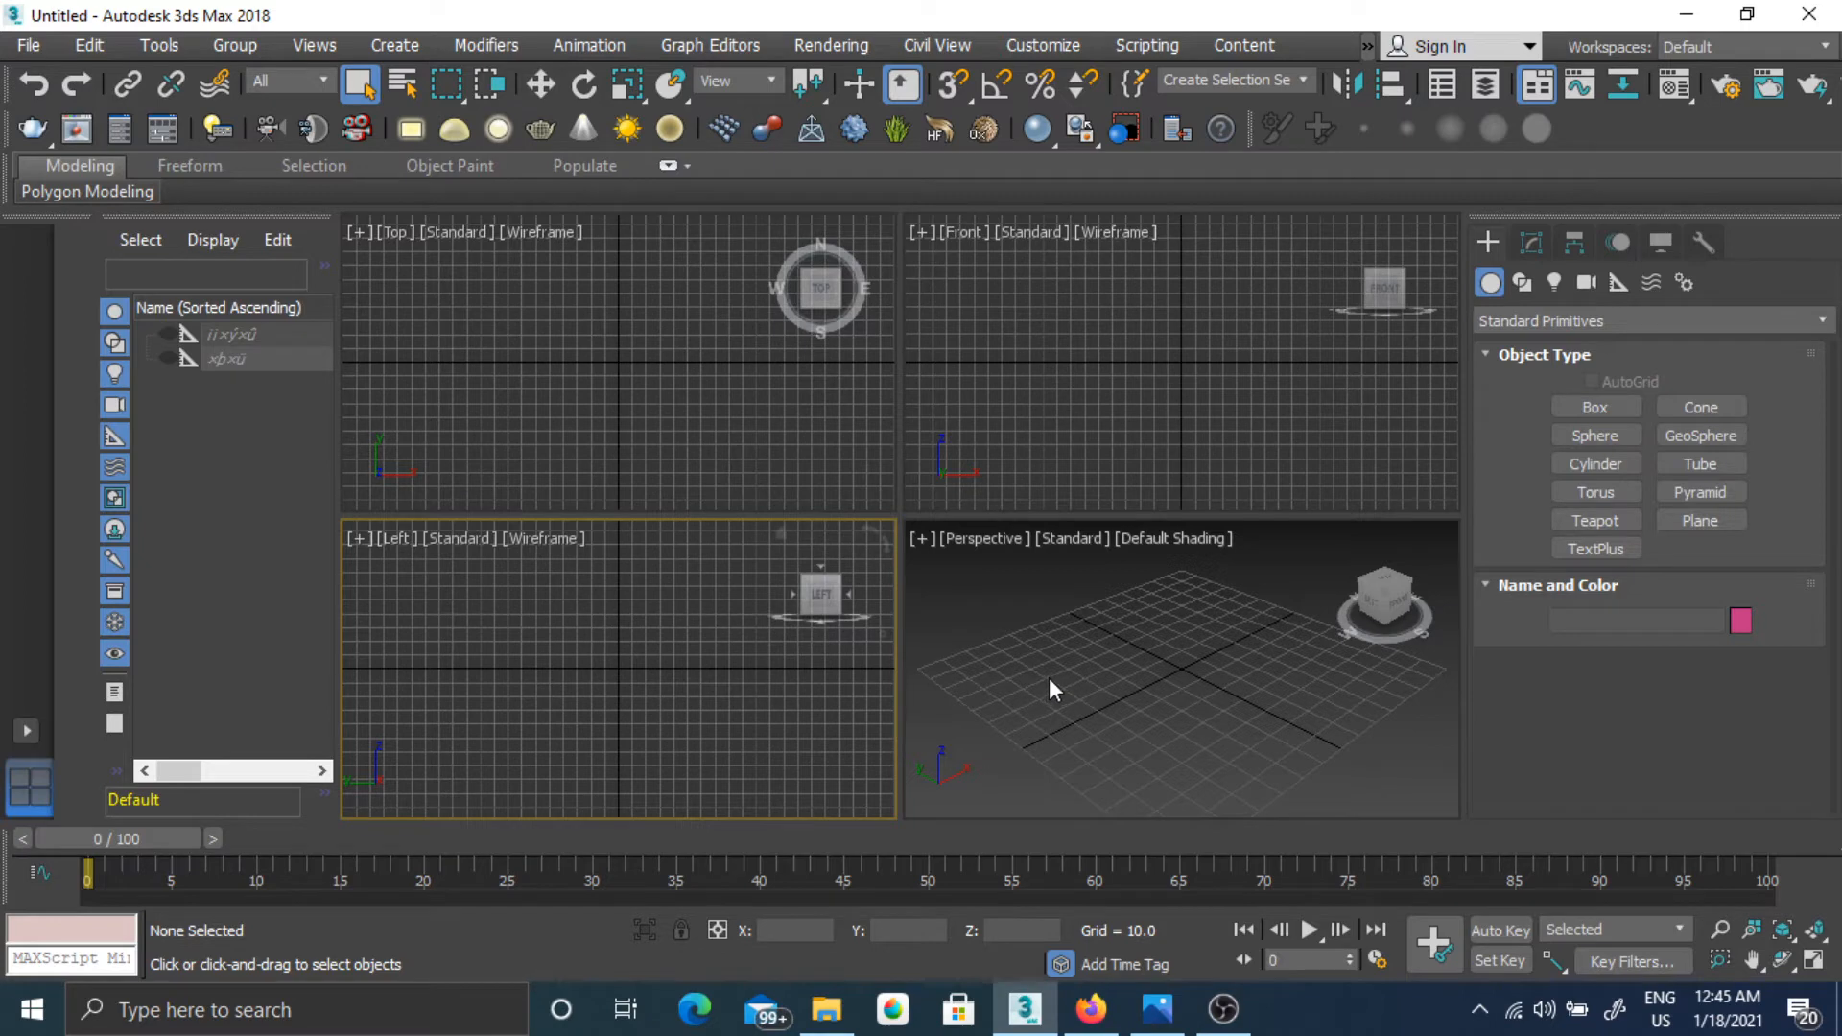
{"action": "left_click", "coordinate": [1051, 641]}
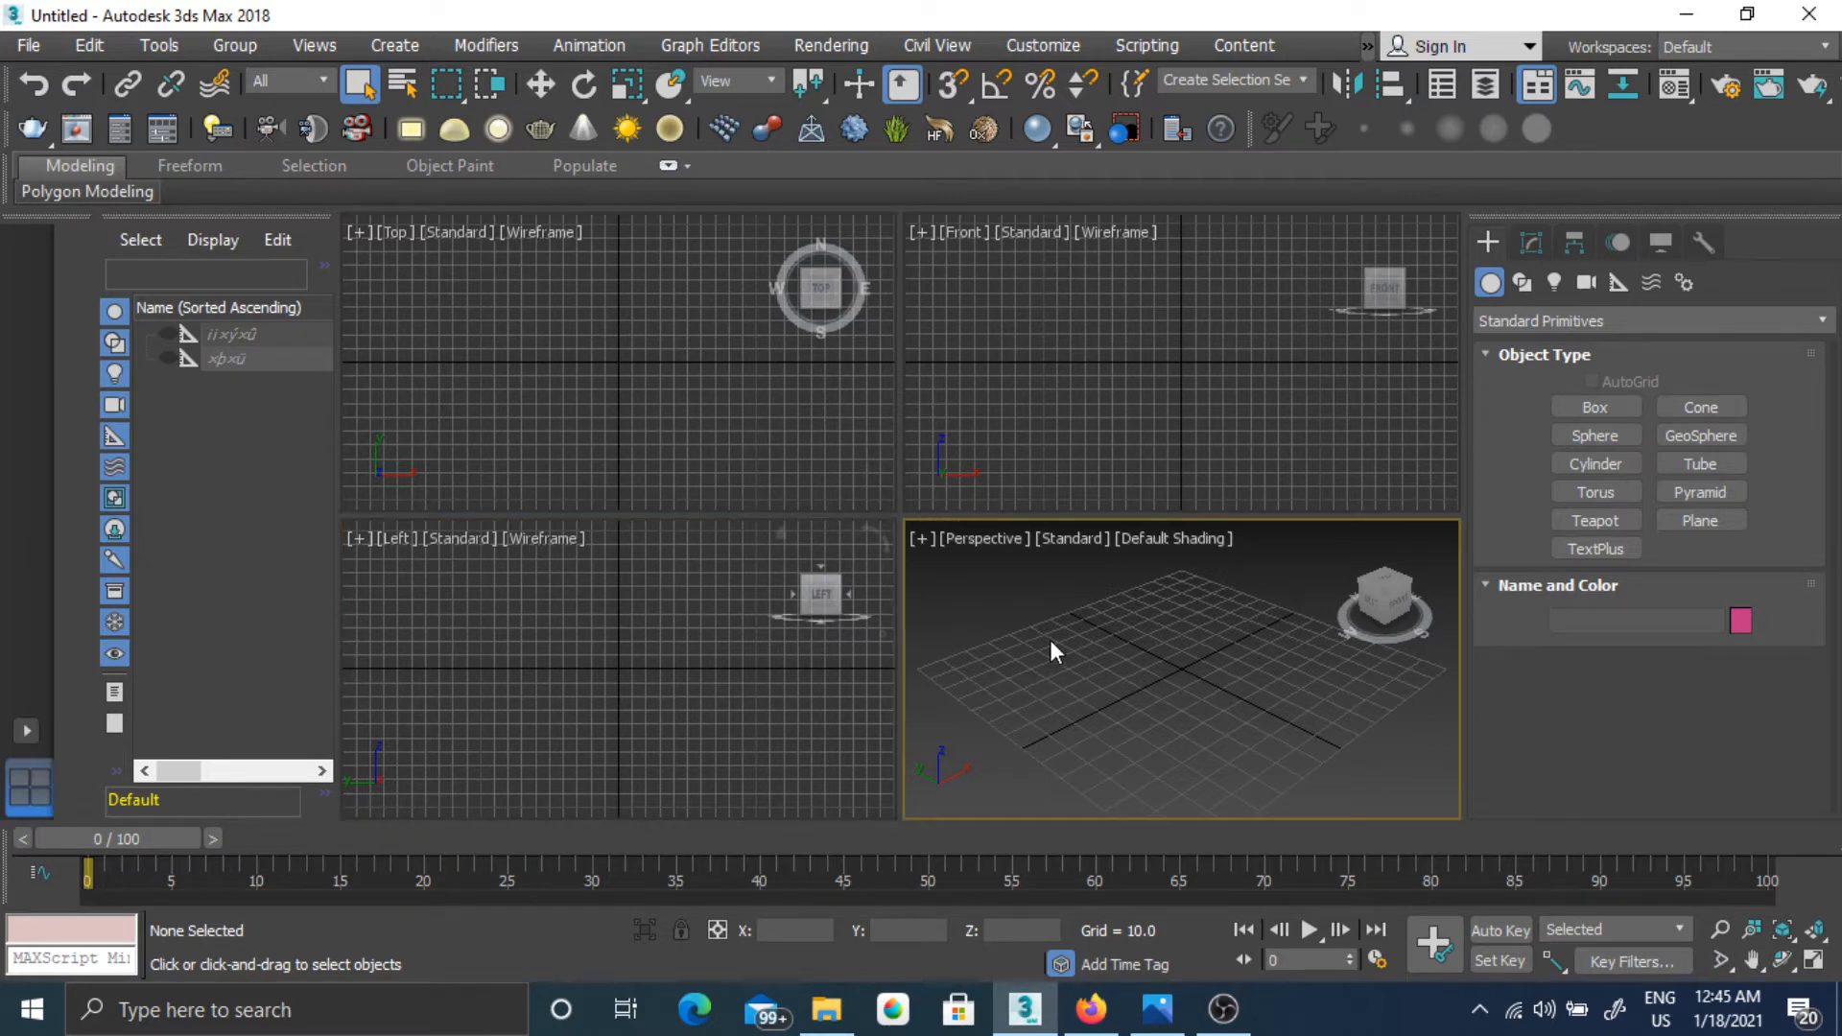
Switch the Perspective viewport to the Orthographic and Top views, return it to Perspective, and orbit the view.
{"action": "left_click", "coordinate": [986, 543]}
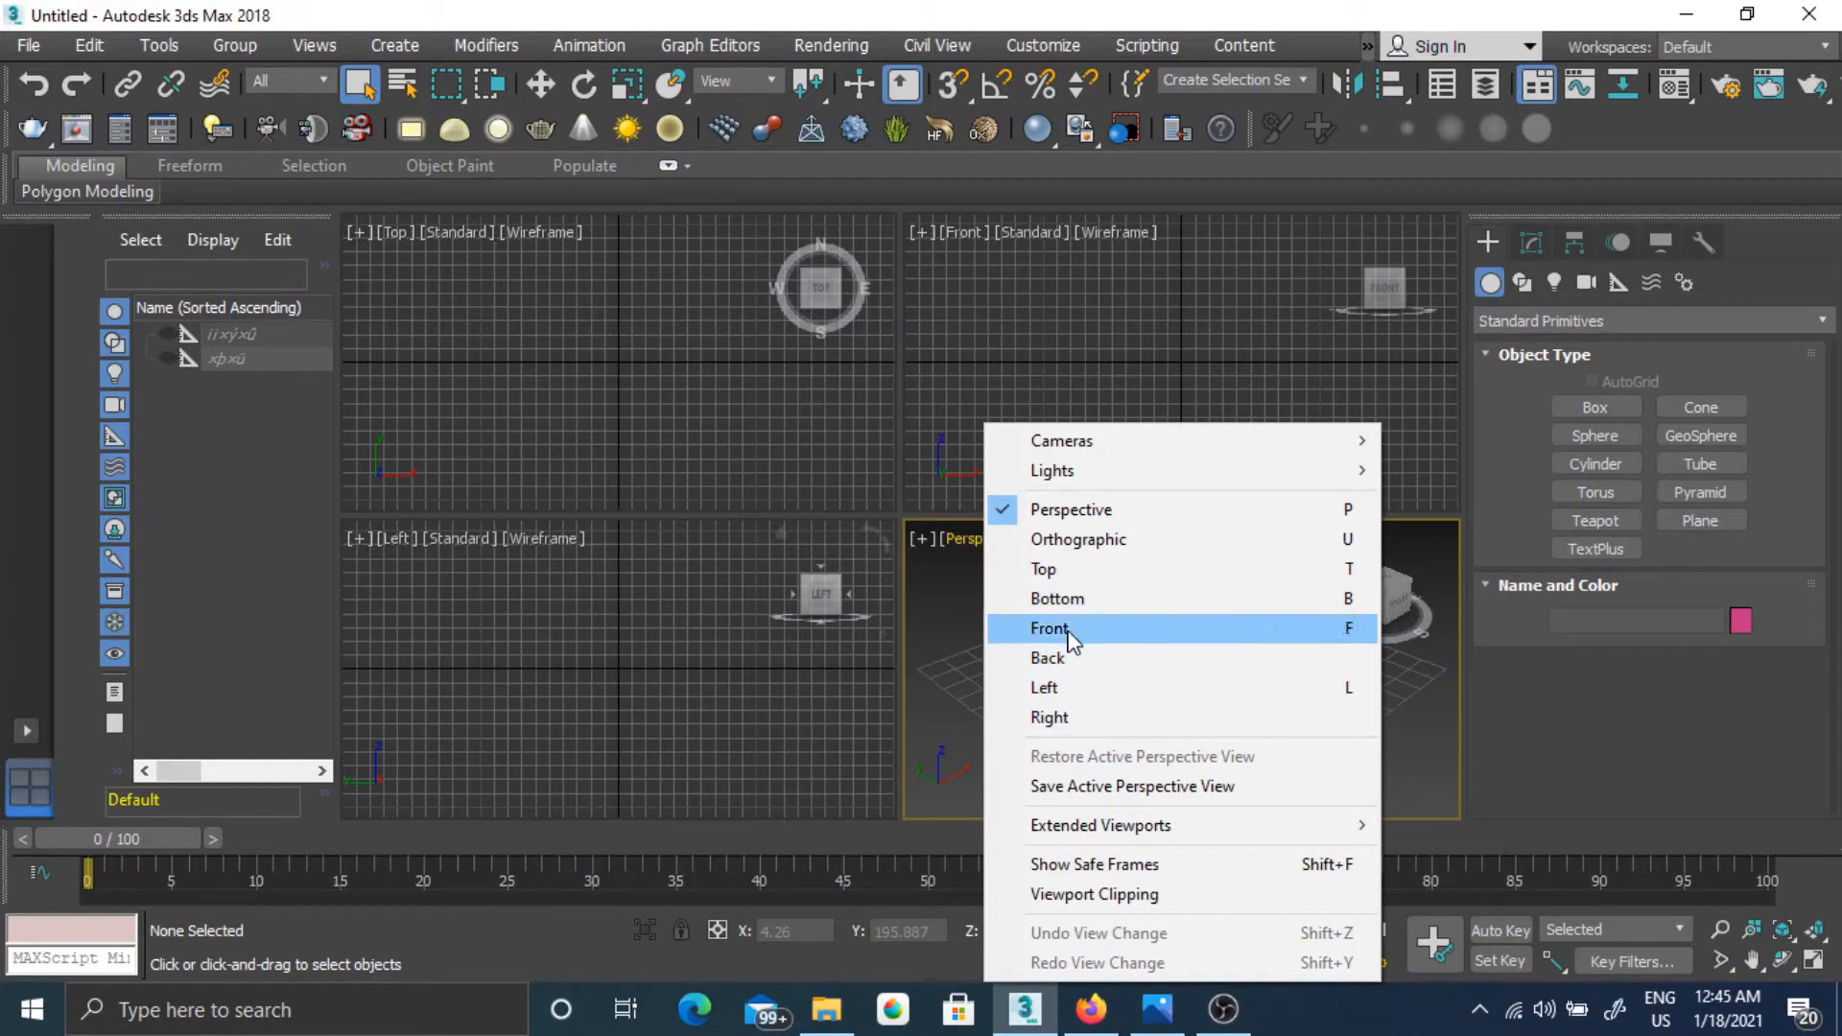
{"action": "left_click", "coordinate": [1076, 538]}
{"action": "left_click", "coordinate": [1005, 543]}
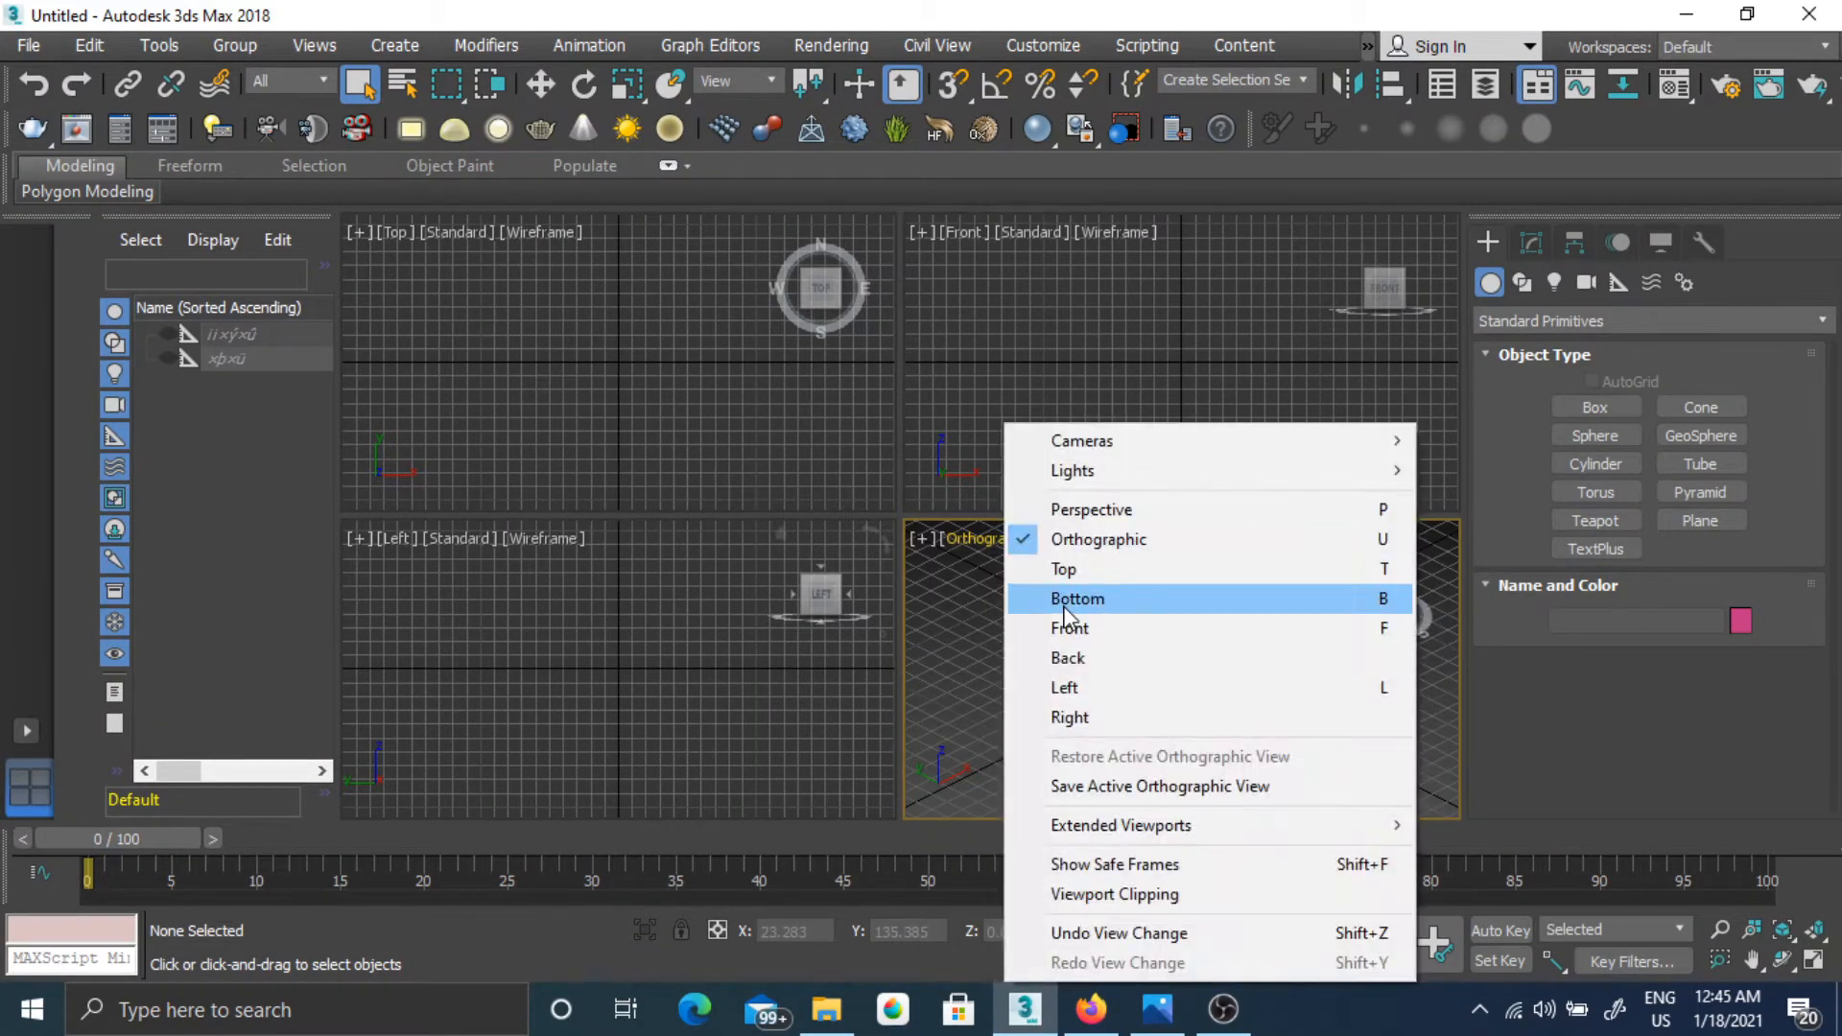
{"action": "left_click", "coordinate": [1063, 571]}
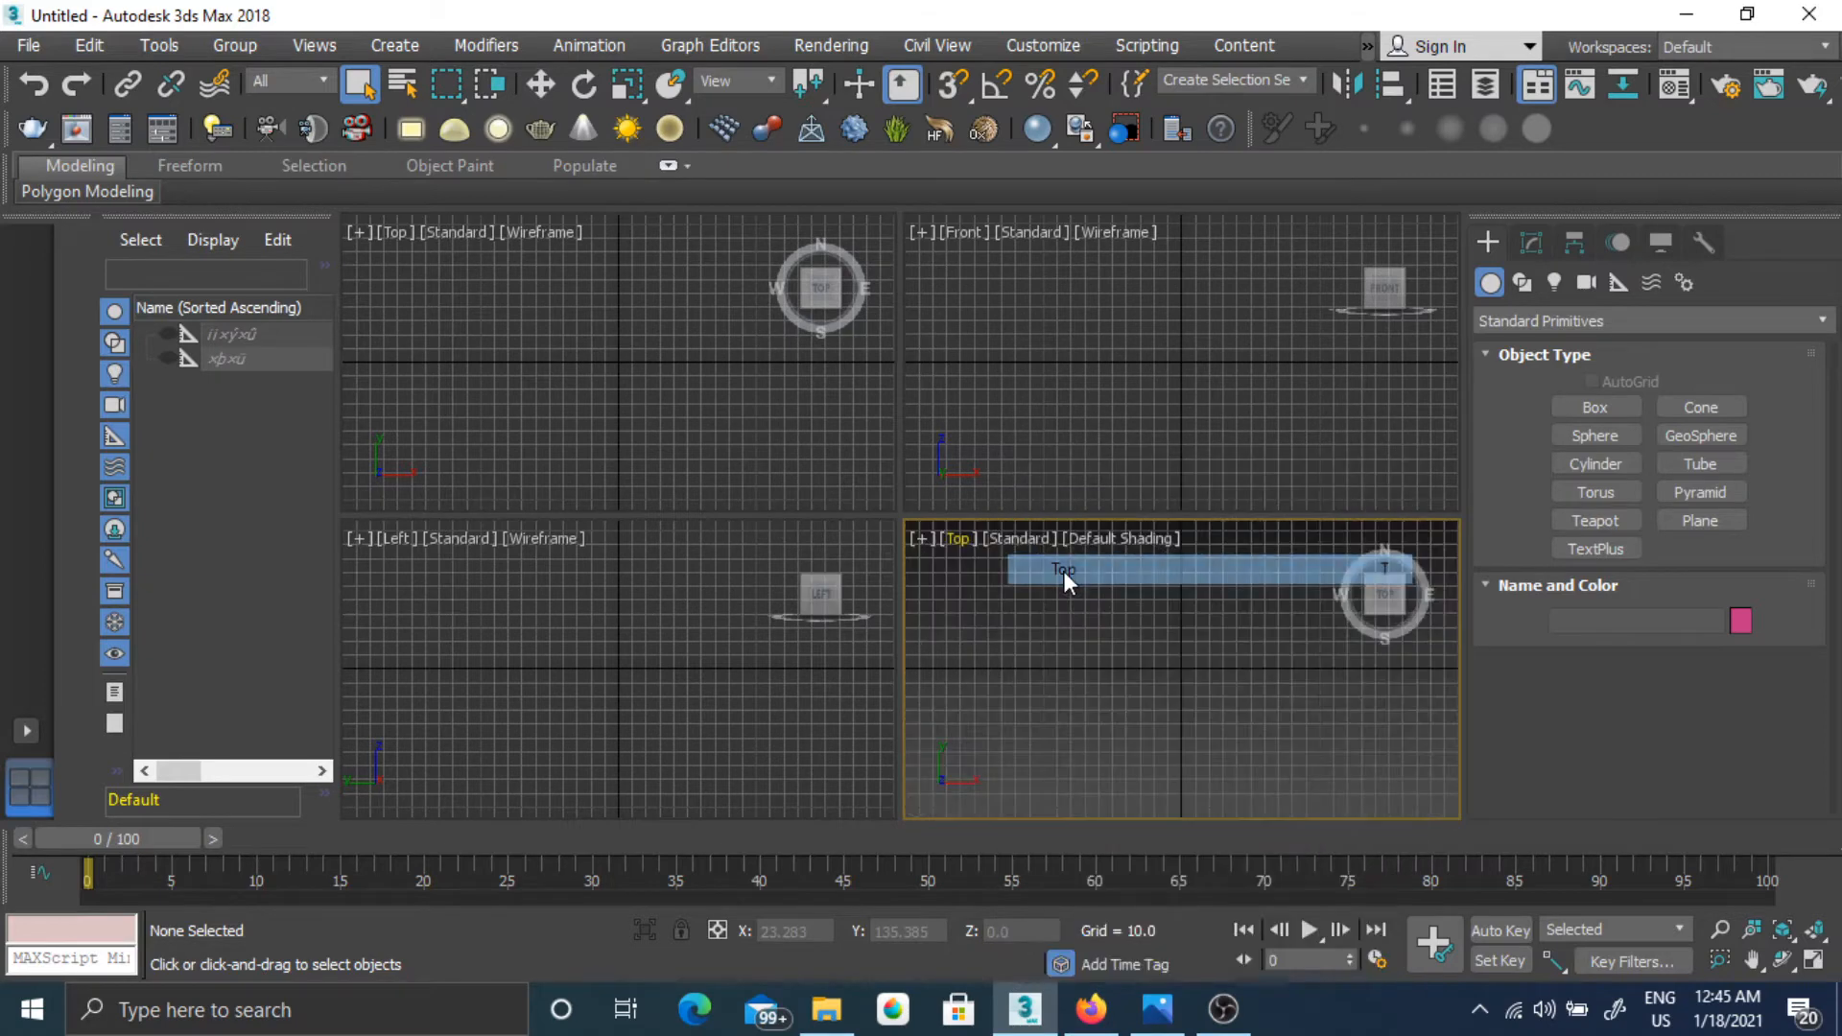
{"action": "left_click", "coordinate": [961, 541]}
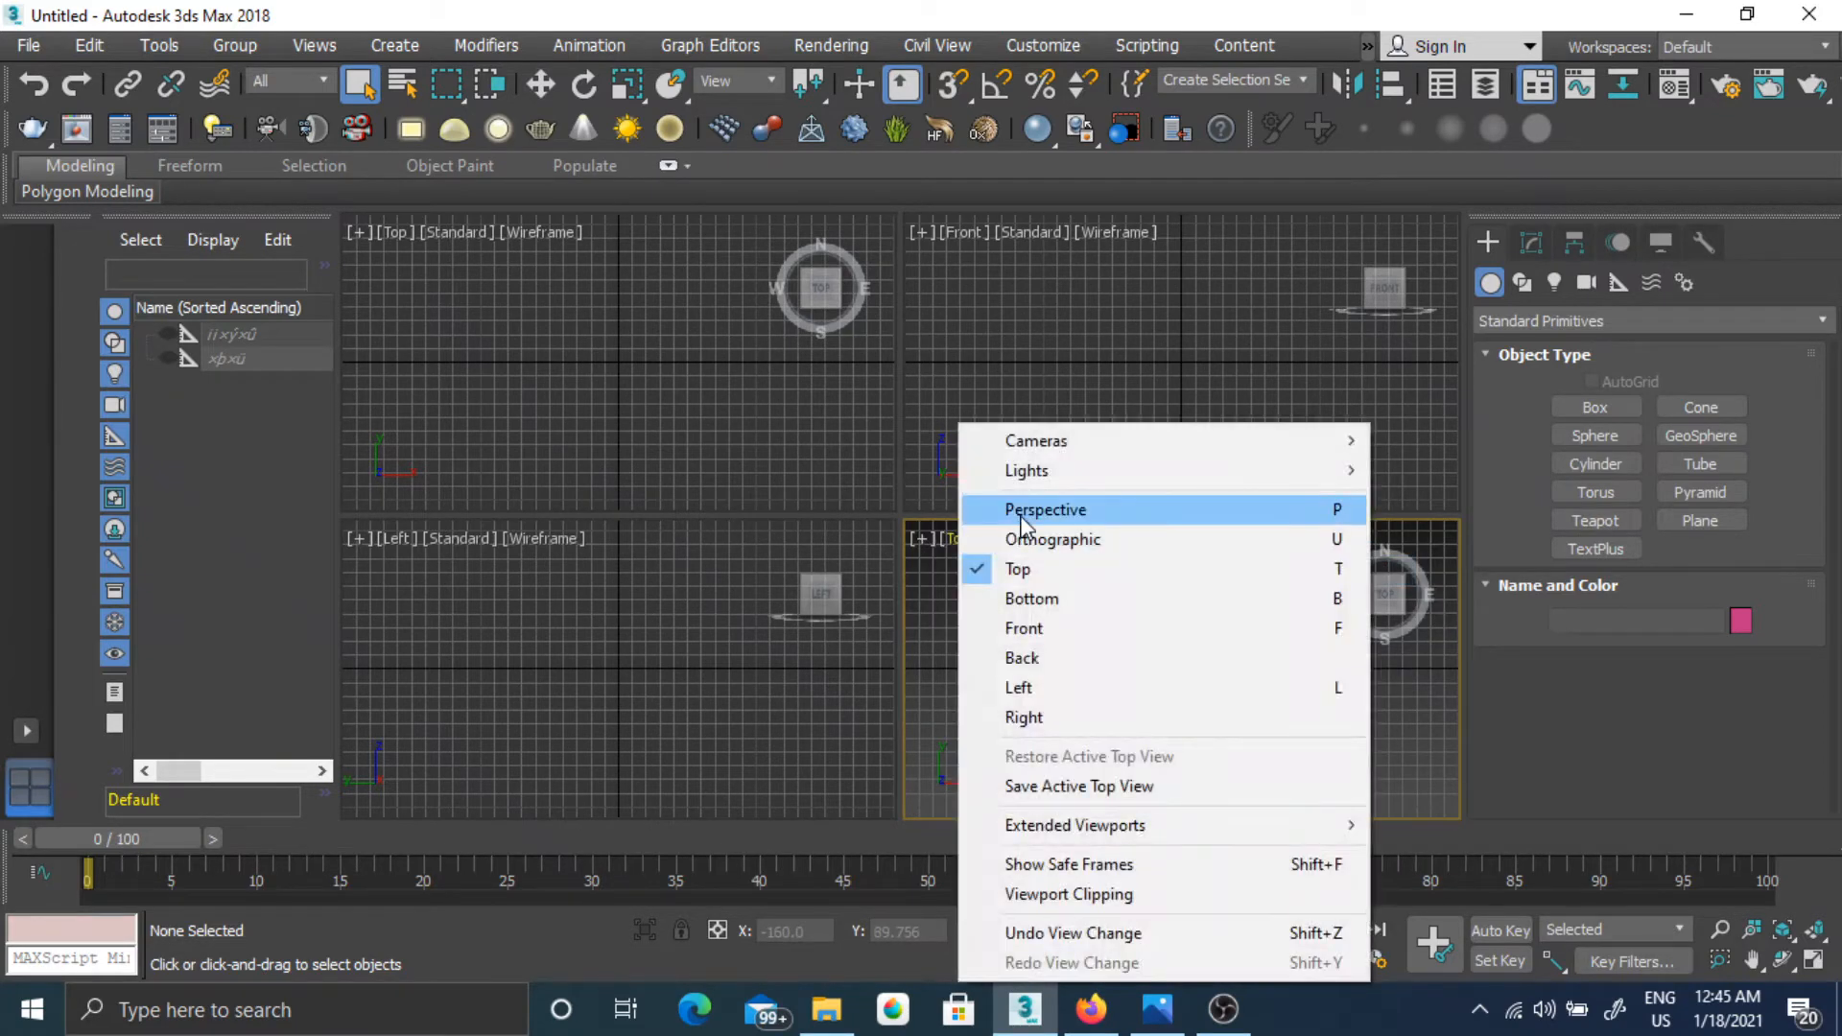
{"action": "left_click", "coordinate": [1023, 518]}
{"action": "middle_click_drag", "start_coordinate": [1098, 660], "coordinate": [1201, 498], "text": "alt"}
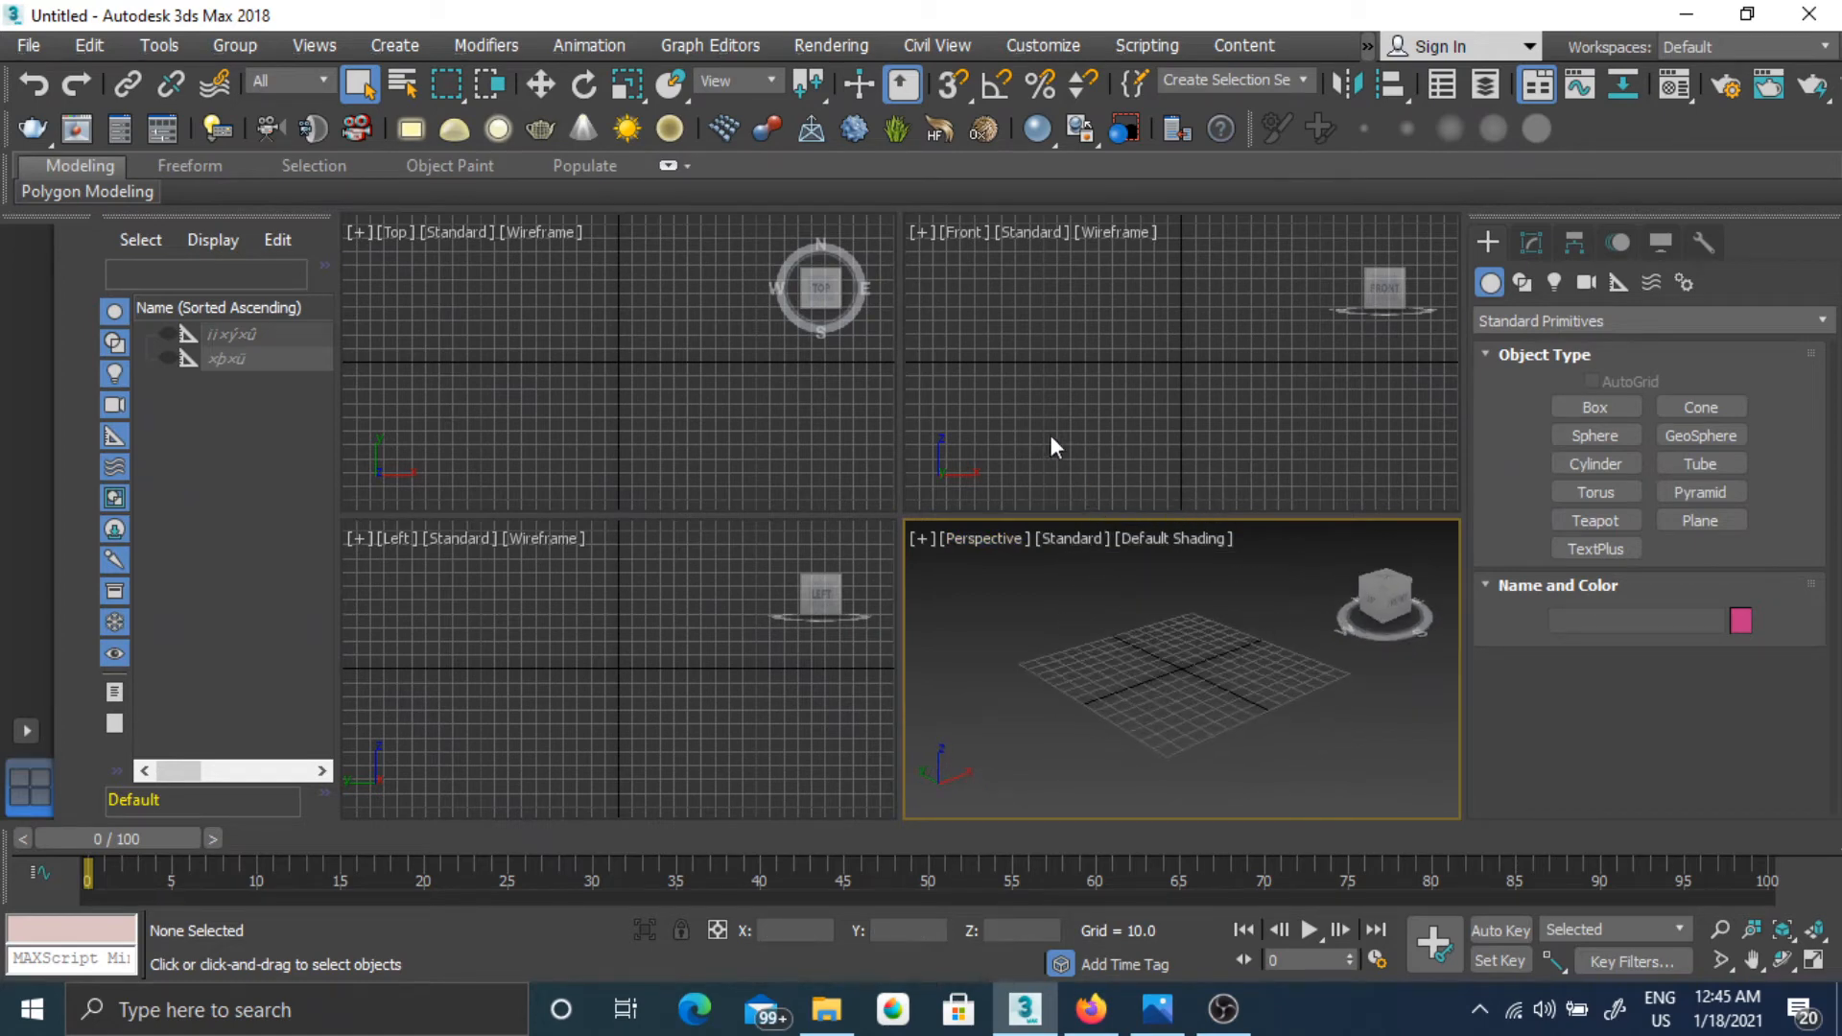
Activate each of the four viewports in turn, ending with Perspective.
{"action": "left_click", "coordinate": [978, 373]}
{"action": "left_click", "coordinate": [572, 354]}
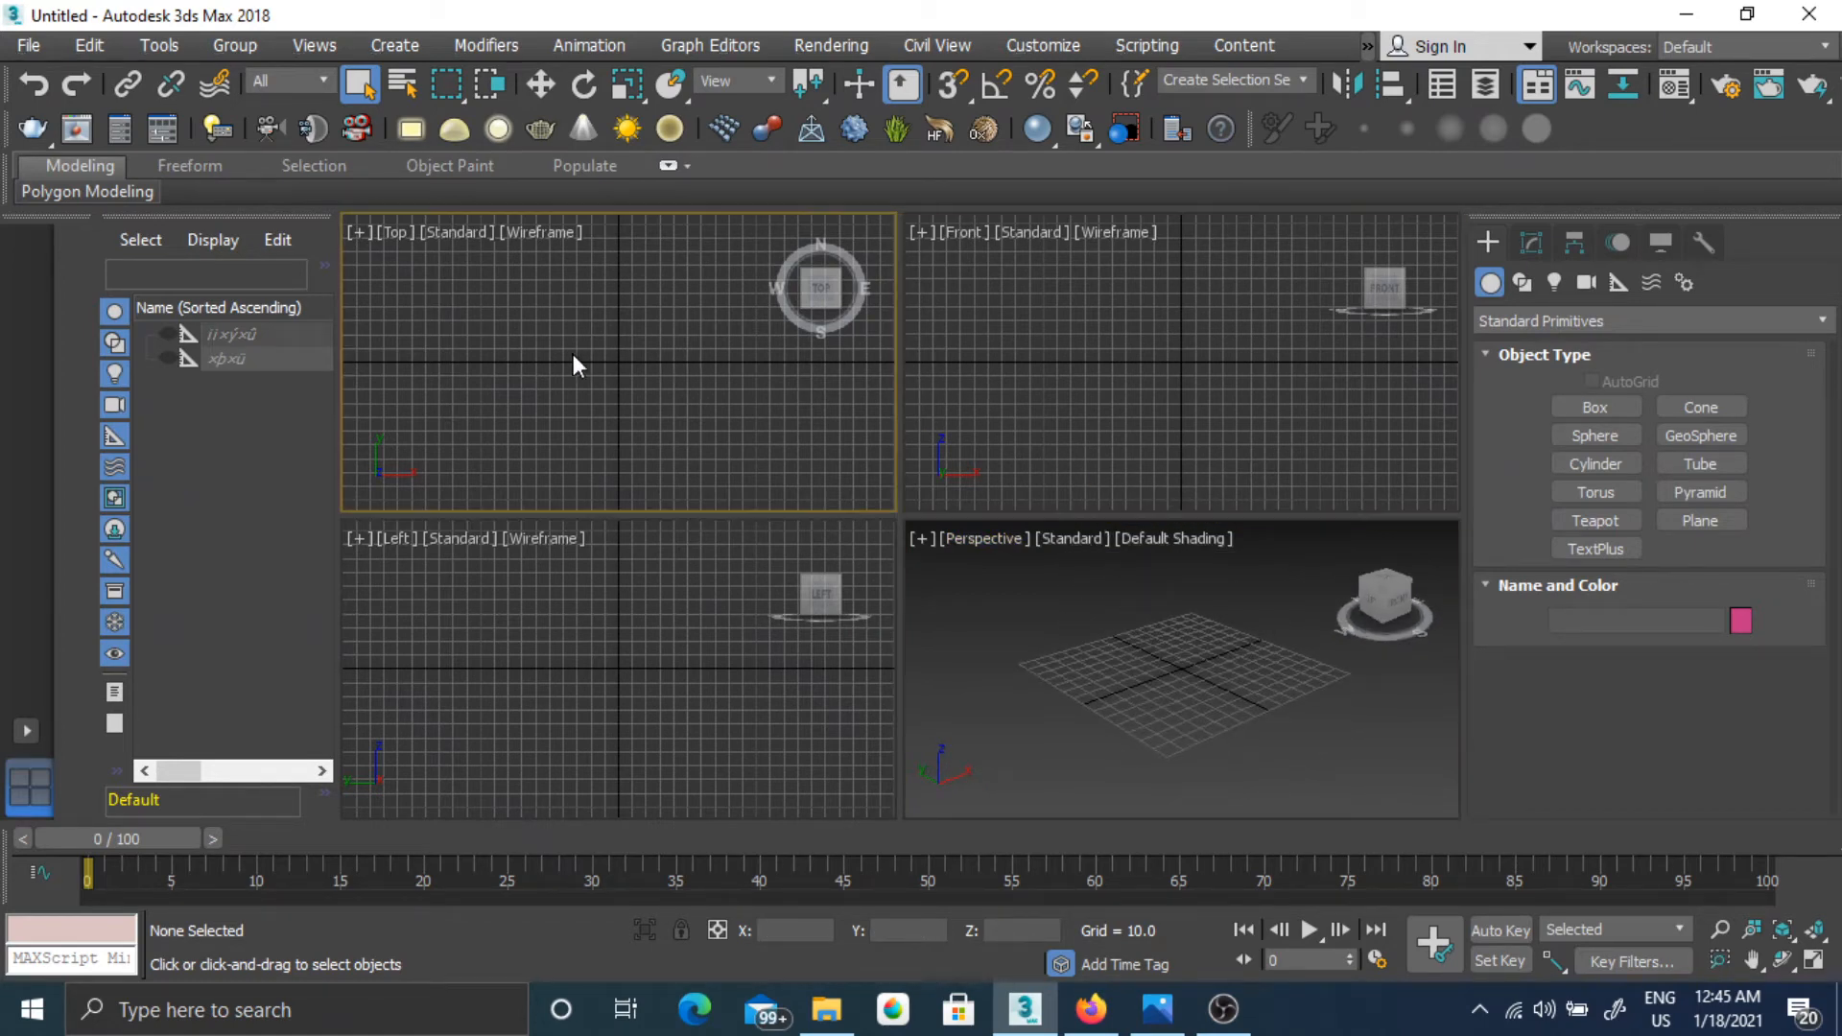
{"action": "left_click", "coordinate": [530, 671]}
{"action": "left_click", "coordinate": [1120, 676]}
Orbit and pan the Perspective view slightly, and zoom in and out on its grid.
{"action": "mouse_move", "coordinate": [1148, 653]}
{"action": "middle_mouse_down", "text": "alt"}
{"action": "mouse_move", "coordinate": [1109, 671]}
{"action": "mouse_move", "coordinate": [1141, 681]}
{"action": "middle_mouse_up", "text": "alt"}
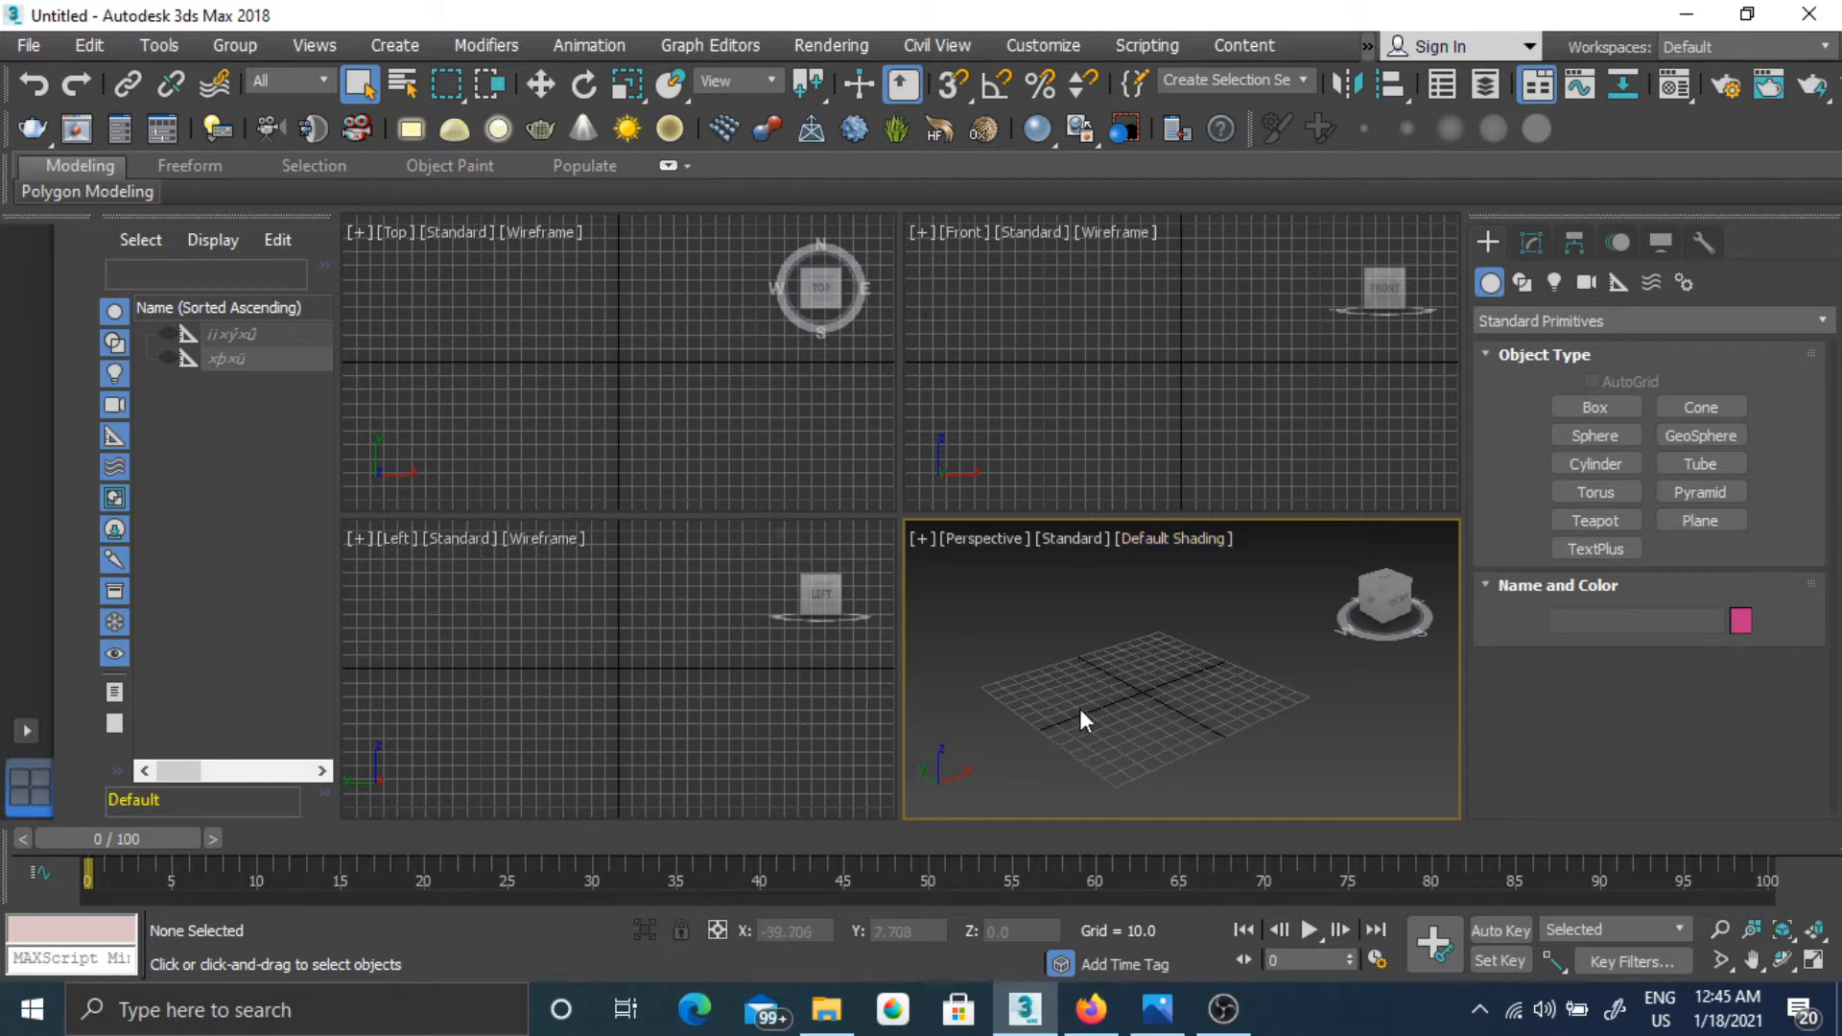
{"action": "middle_click_drag", "start_coordinate": [1079, 707], "coordinate": [1115, 693]}
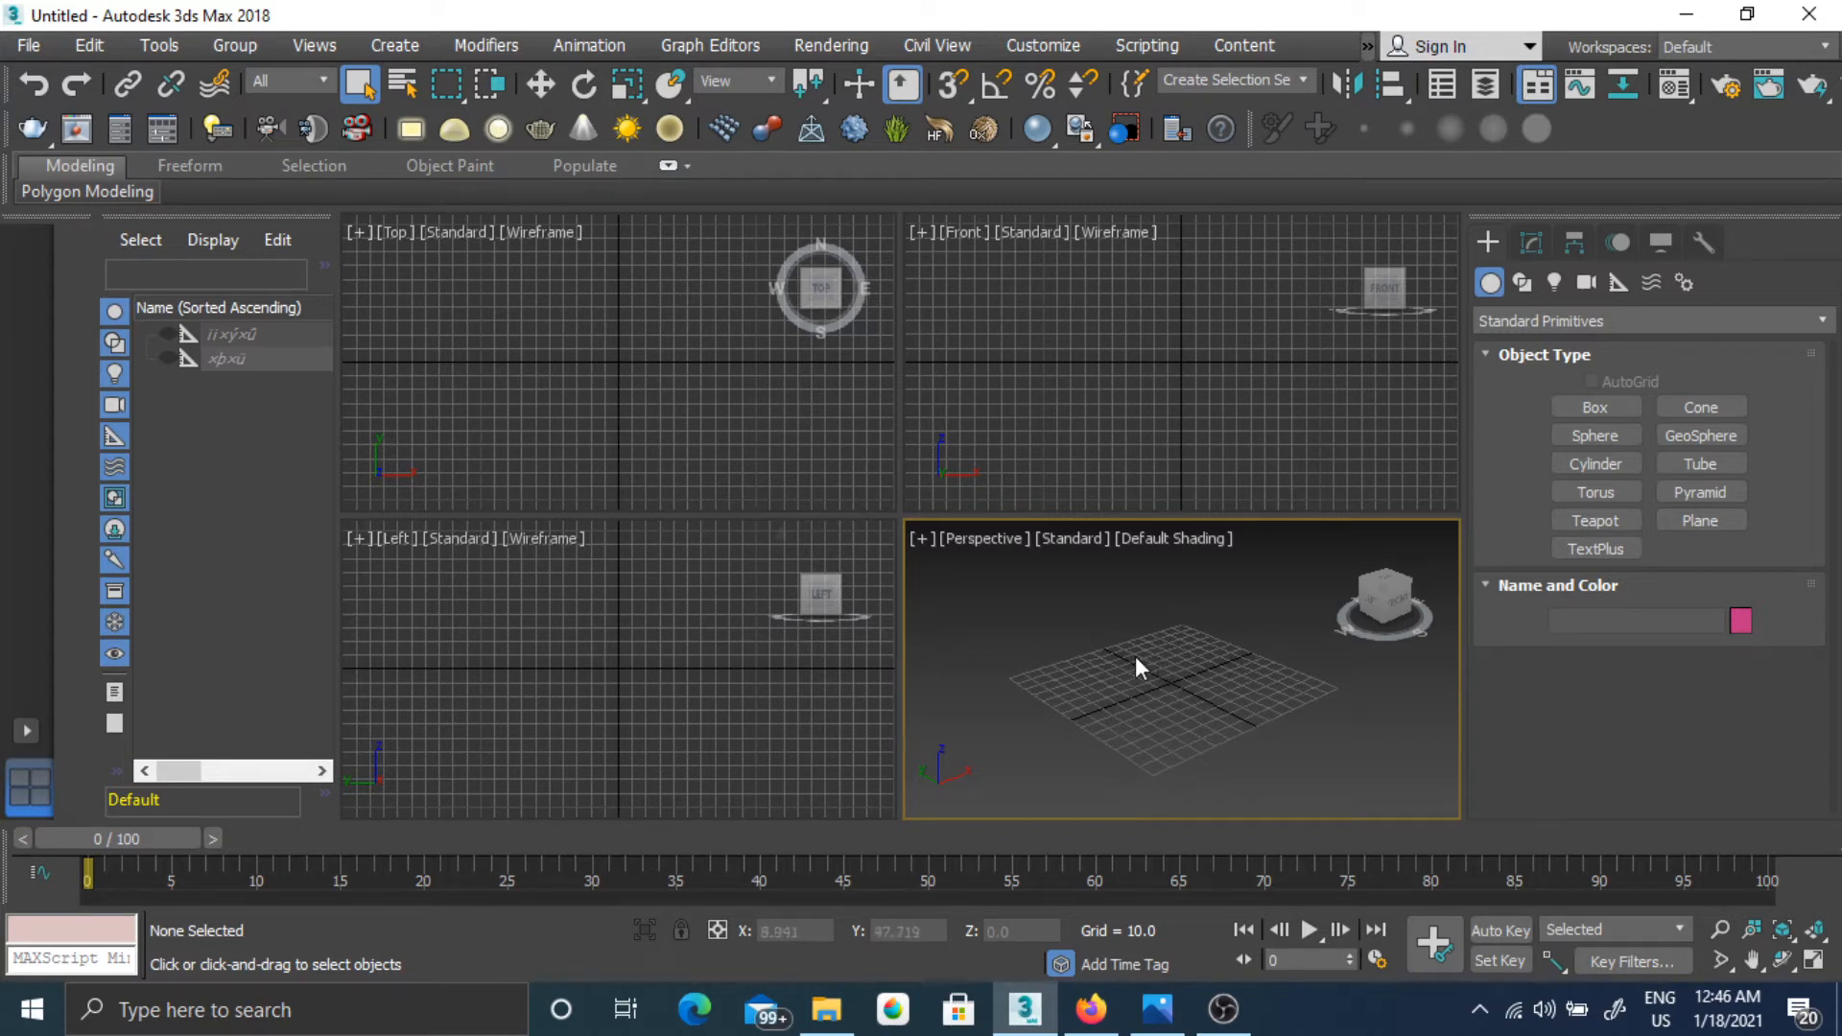
{"action": "scroll", "coordinate": [1145, 666], "scroll_direction": "up", "scroll_amount": 5}
{"action": "scroll", "coordinate": [1148, 669], "scroll_direction": "down", "scroll_amount": 5}
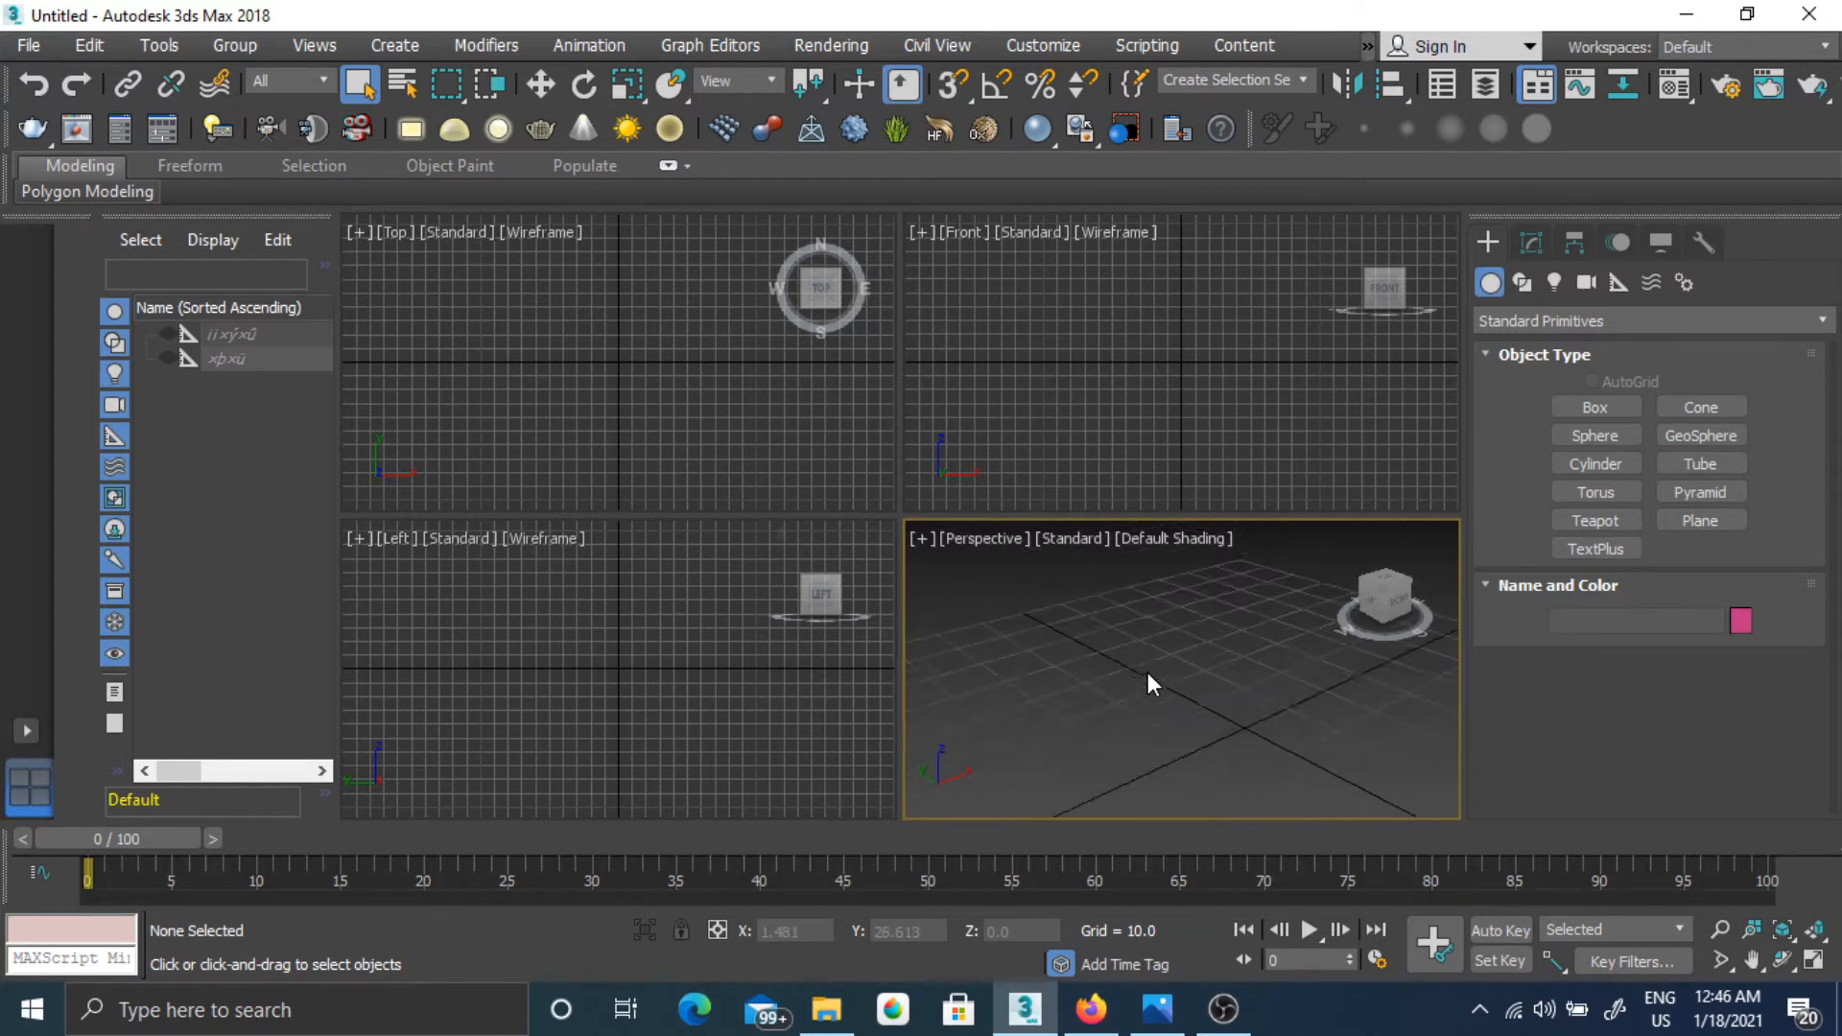
{"action": "scroll", "coordinate": [1147, 674], "scroll_direction": "up", "scroll_amount": 4}
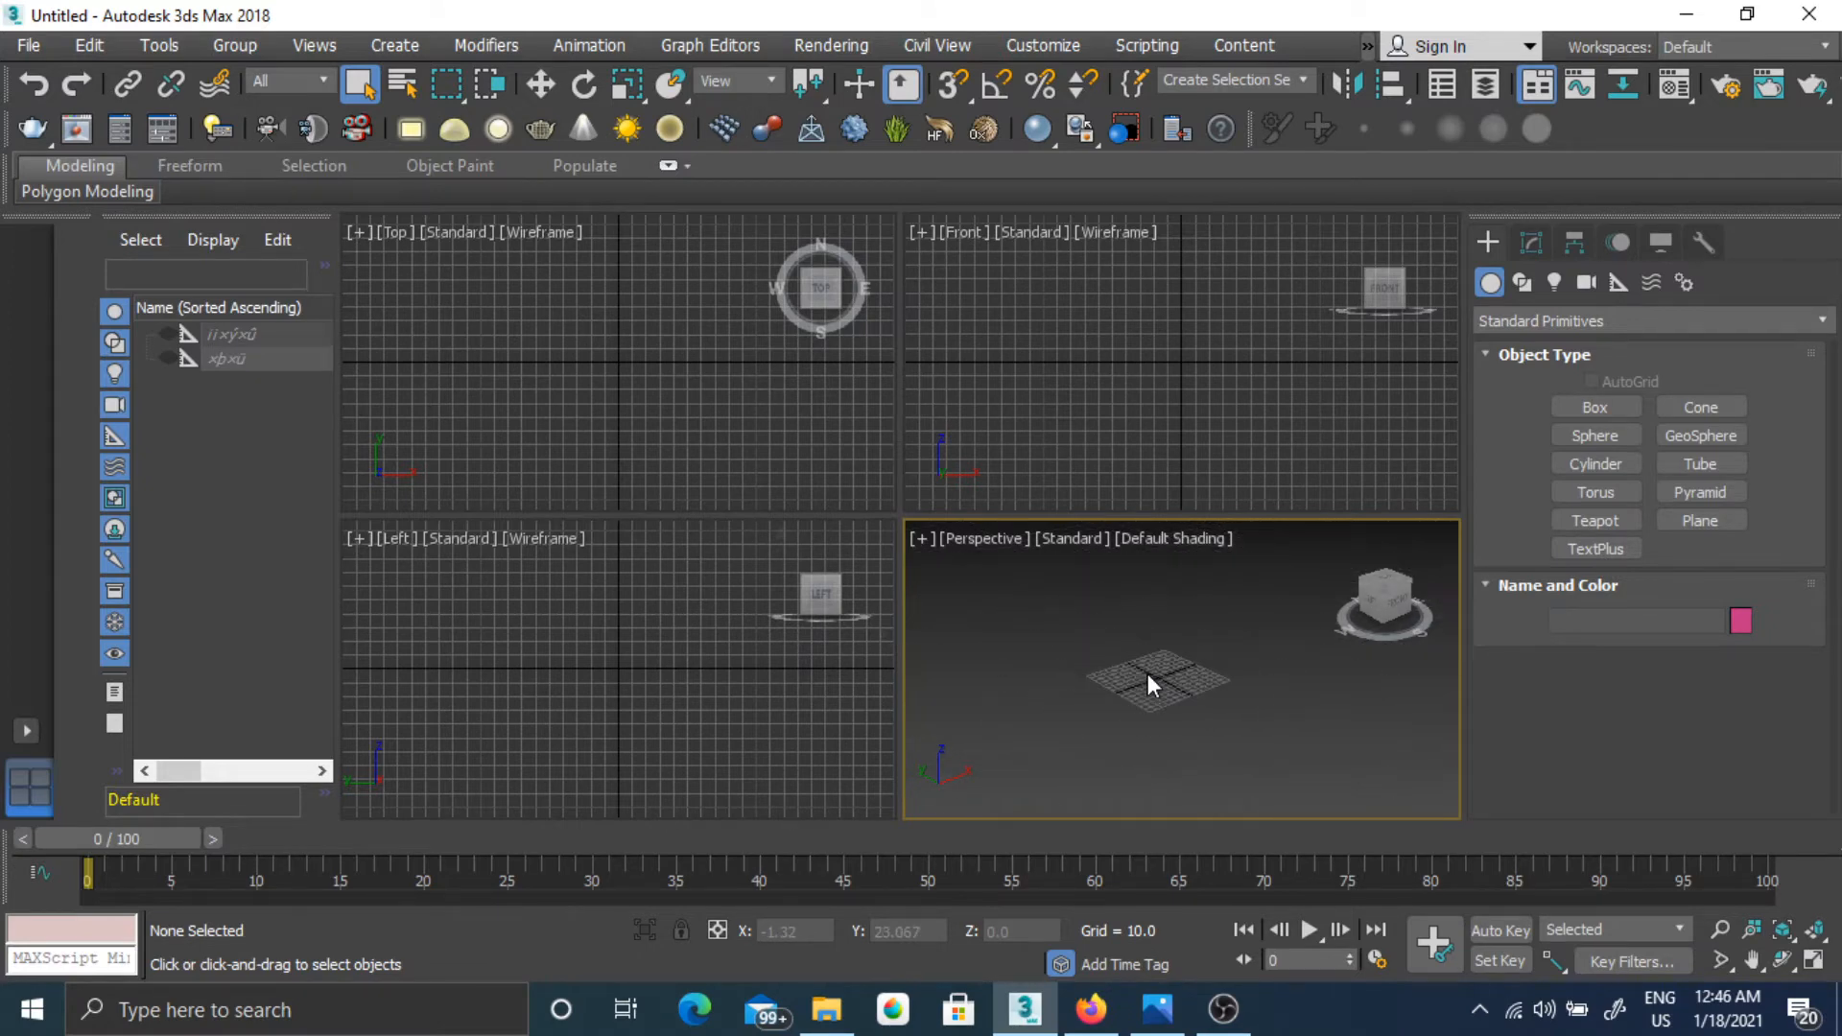
Zoom the Perspective view in and out with the Zoom tool until the grid fills most of the viewport.
{"action": "left_click", "coordinate": [1717, 927]}
{"action": "left_click_drag", "start_coordinate": [1186, 671], "coordinate": [1180, 582]}
{"action": "mouse_move", "coordinate": [1154, 678]}
{"action": "left_mouse_down"}
{"action": "mouse_move", "coordinate": [1142, 600]}
{"action": "mouse_move", "coordinate": [1155, 723]}
{"action": "mouse_move", "coordinate": [1053, 609]}
{"action": "mouse_move", "coordinate": [1110, 700]}
{"action": "left_mouse_up"}
{"action": "left_click_drag", "start_coordinate": [1189, 646], "coordinate": [1195, 750]}
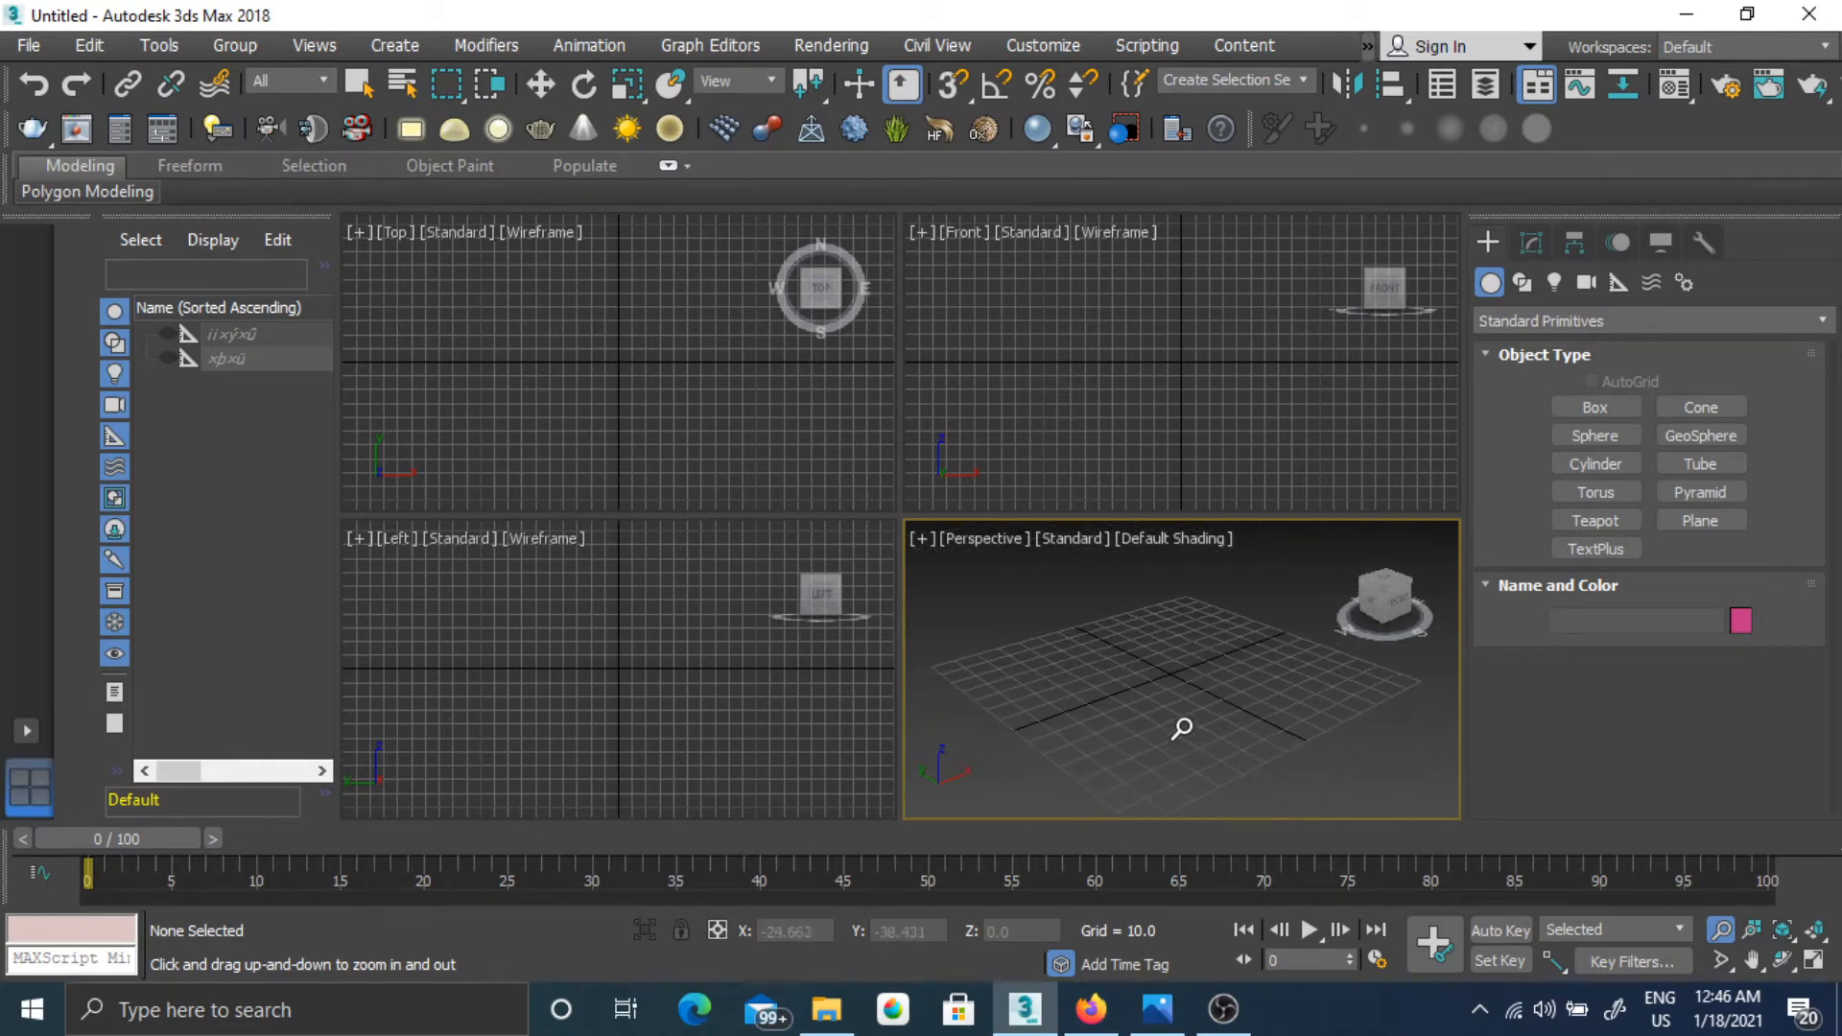
{"action": "right_click", "coordinate": [1180, 670]}
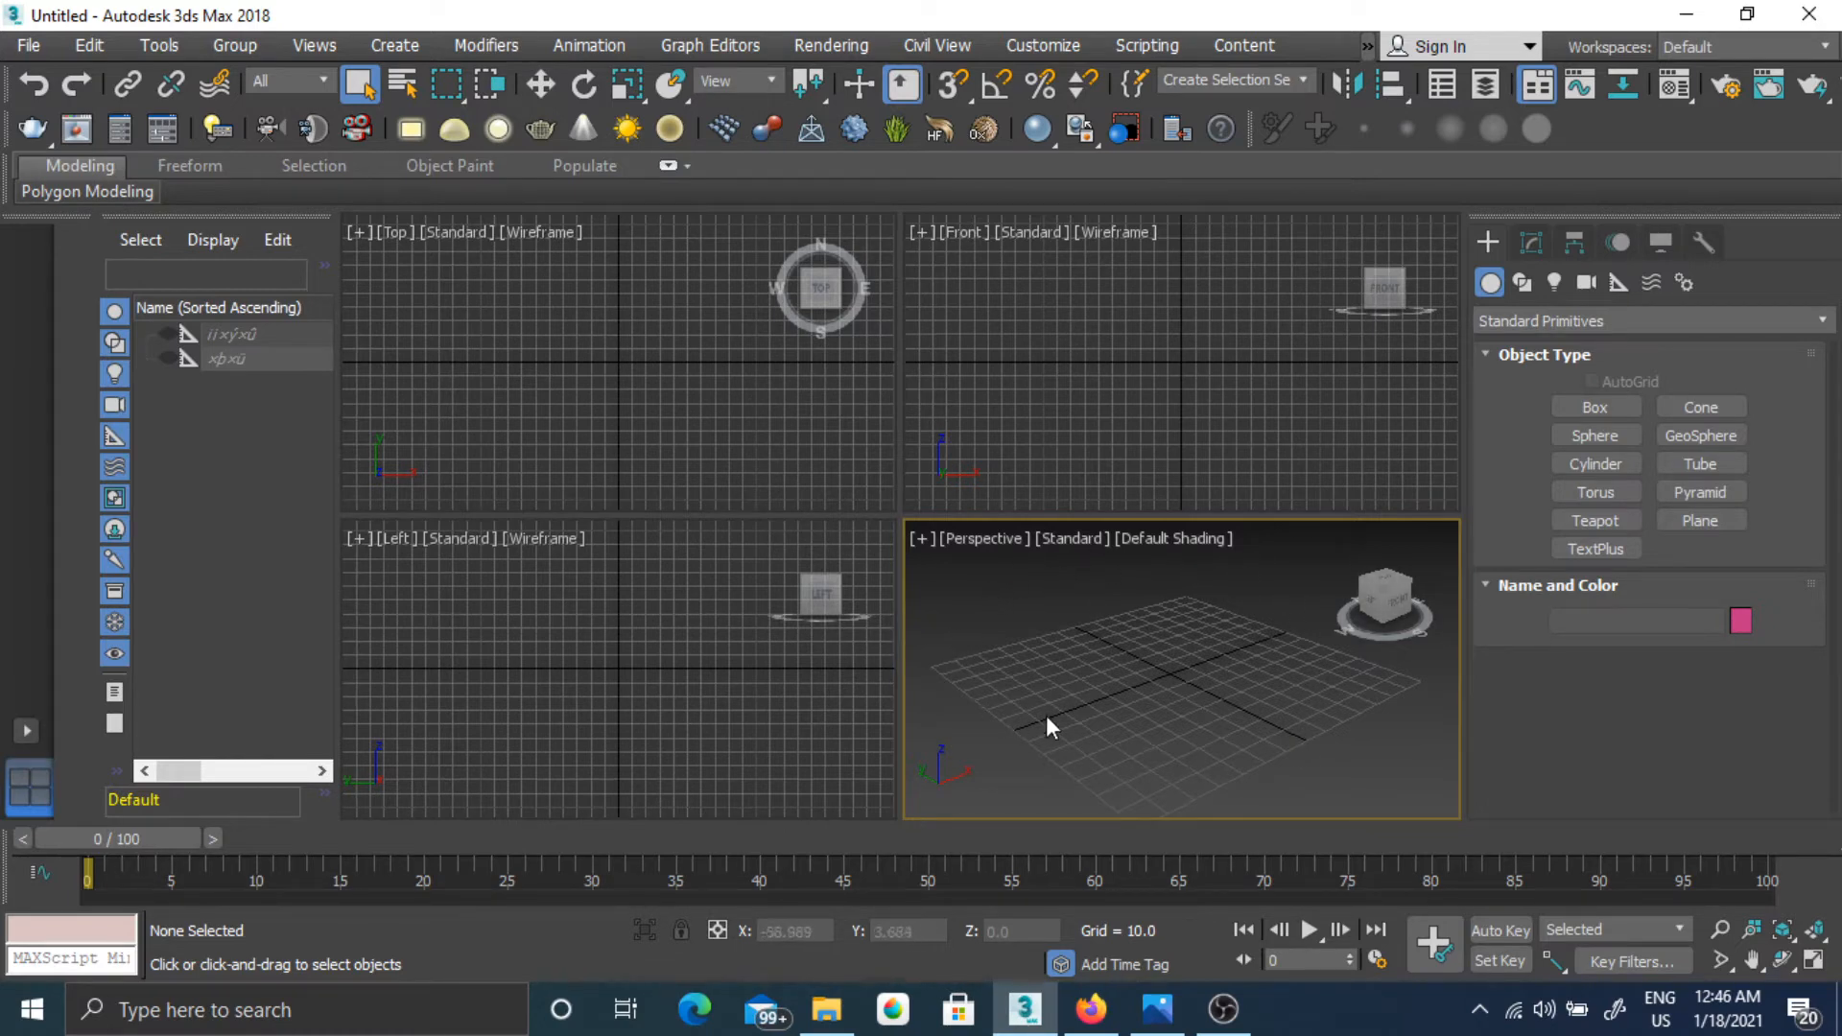
Maximize the Perspective viewport and restore the four-viewport display, twice in a row.
{"action": "left_click", "coordinate": [1814, 960]}
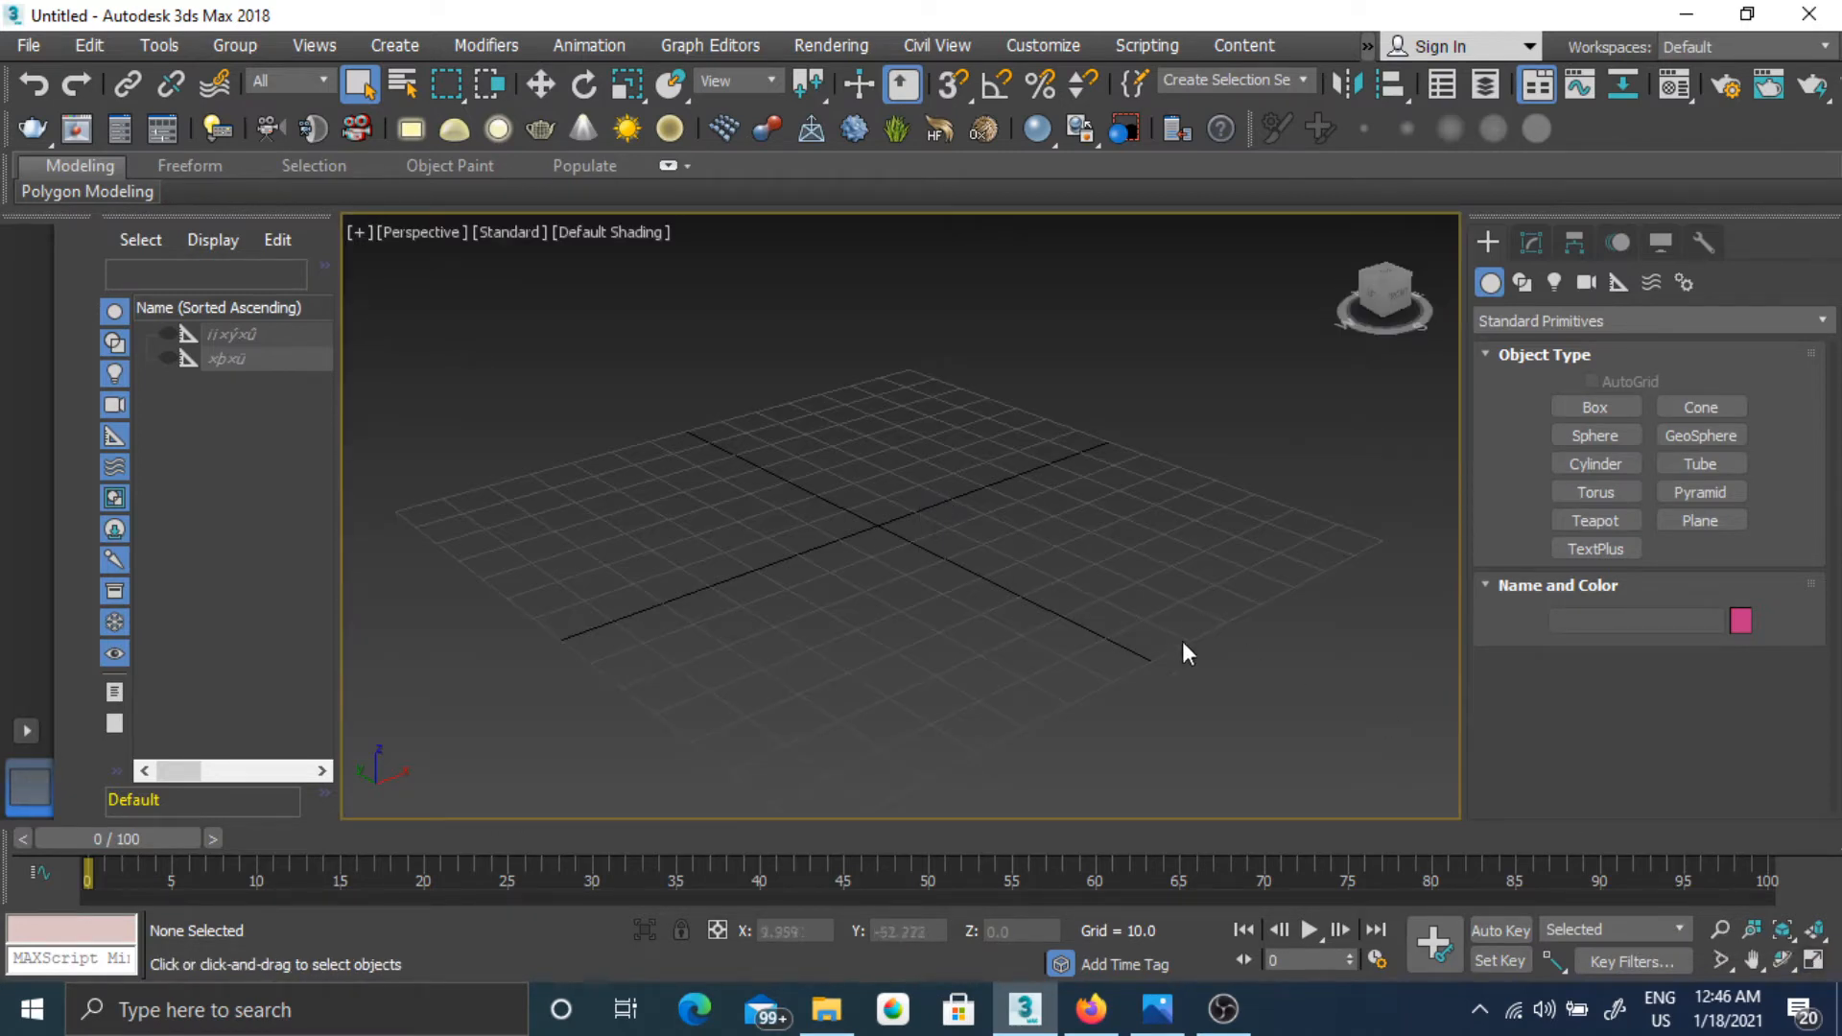
{"action": "left_click", "coordinate": [1814, 960]}
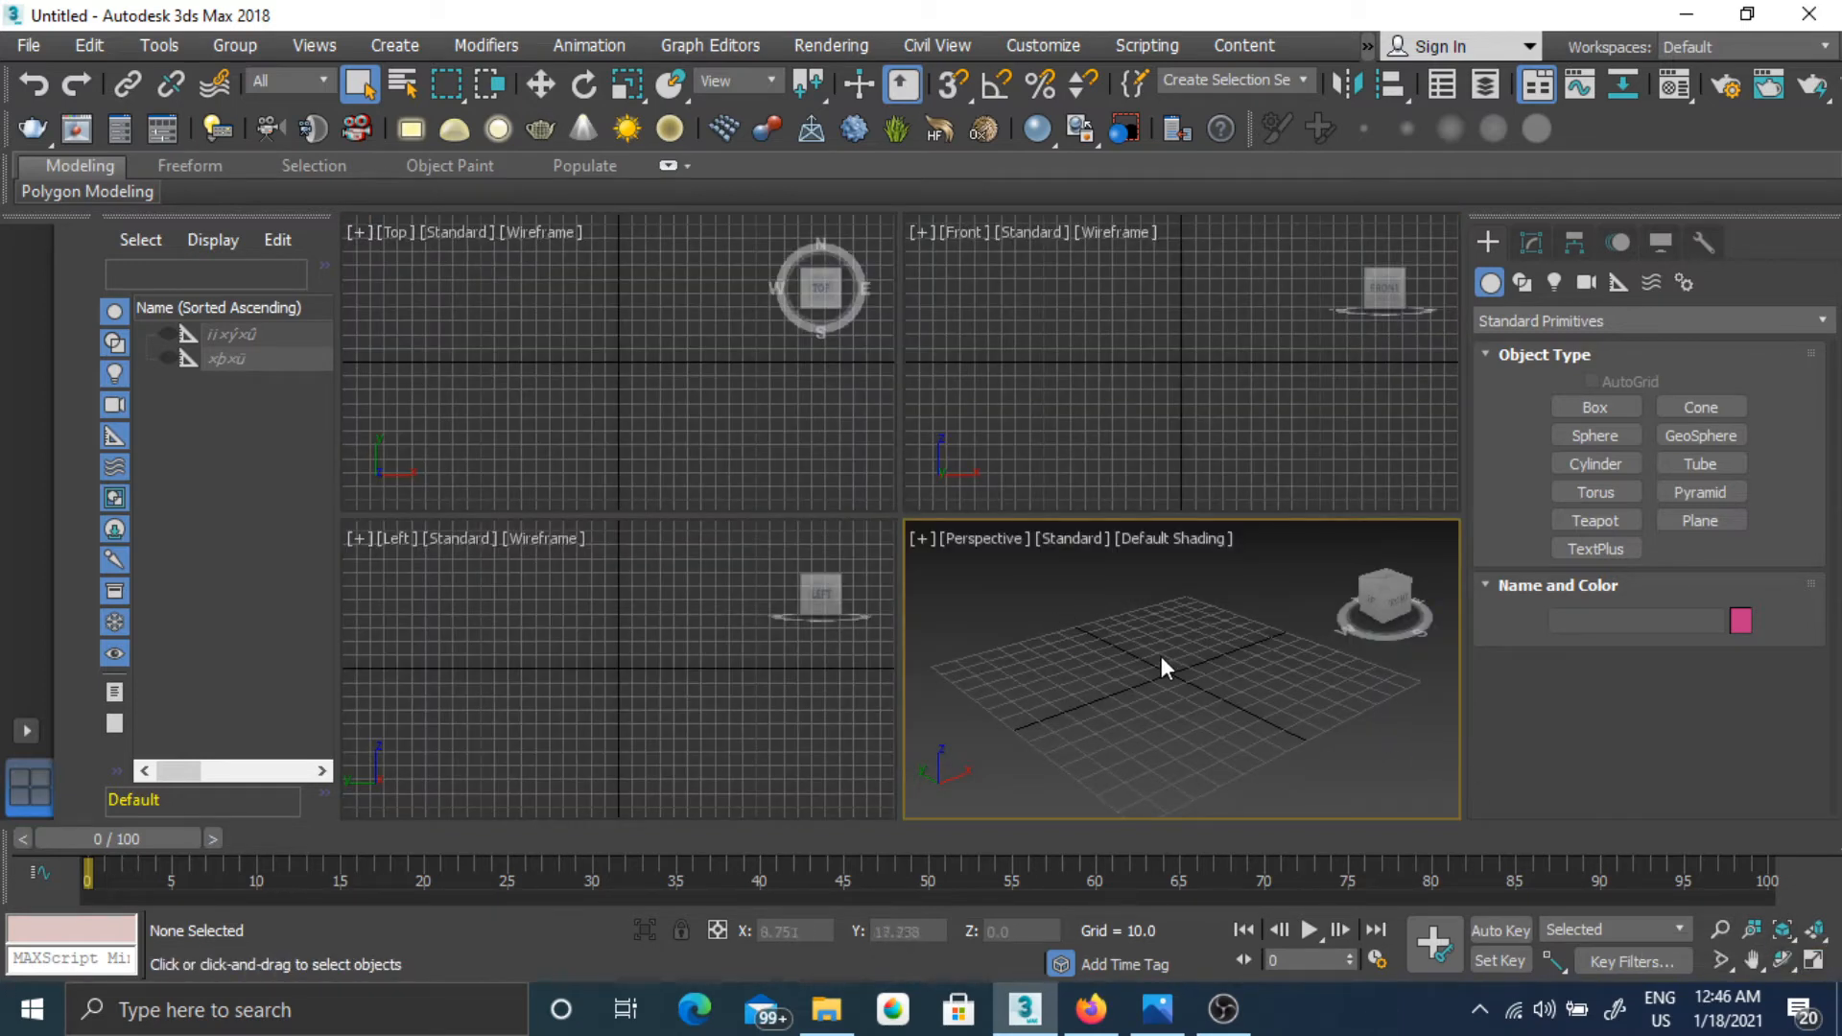
{"action": "key", "text": "alt+w"}
{"action": "key", "text": "alt+w"}
Maximize and restore the Front, Top, Left and Perspective viewports one at a time.
{"action": "left_click", "coordinate": [1098, 436]}
{"action": "key", "text": "alt+w"}
{"action": "key", "text": "alt+w"}
{"action": "left_click", "coordinate": [664, 397]}
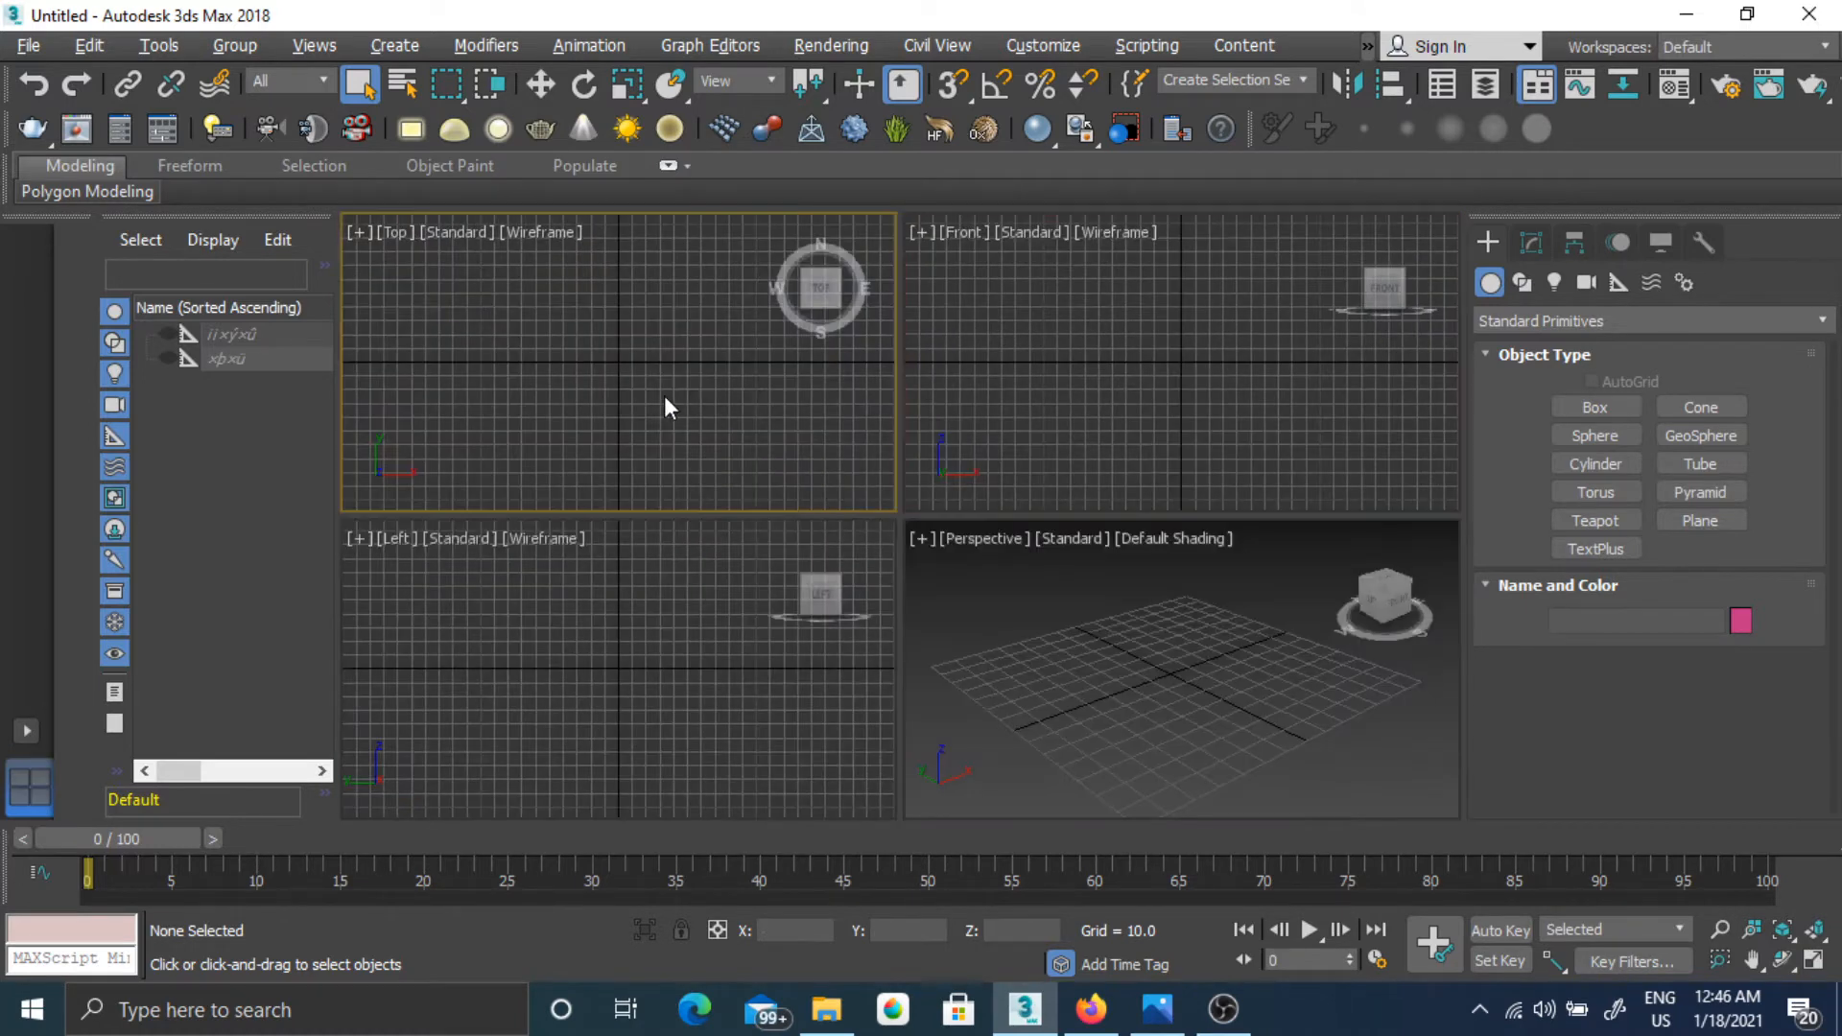
{"action": "key", "text": "alt+w"}
{"action": "key", "text": "alt+w"}
{"action": "left_click", "coordinate": [641, 627]}
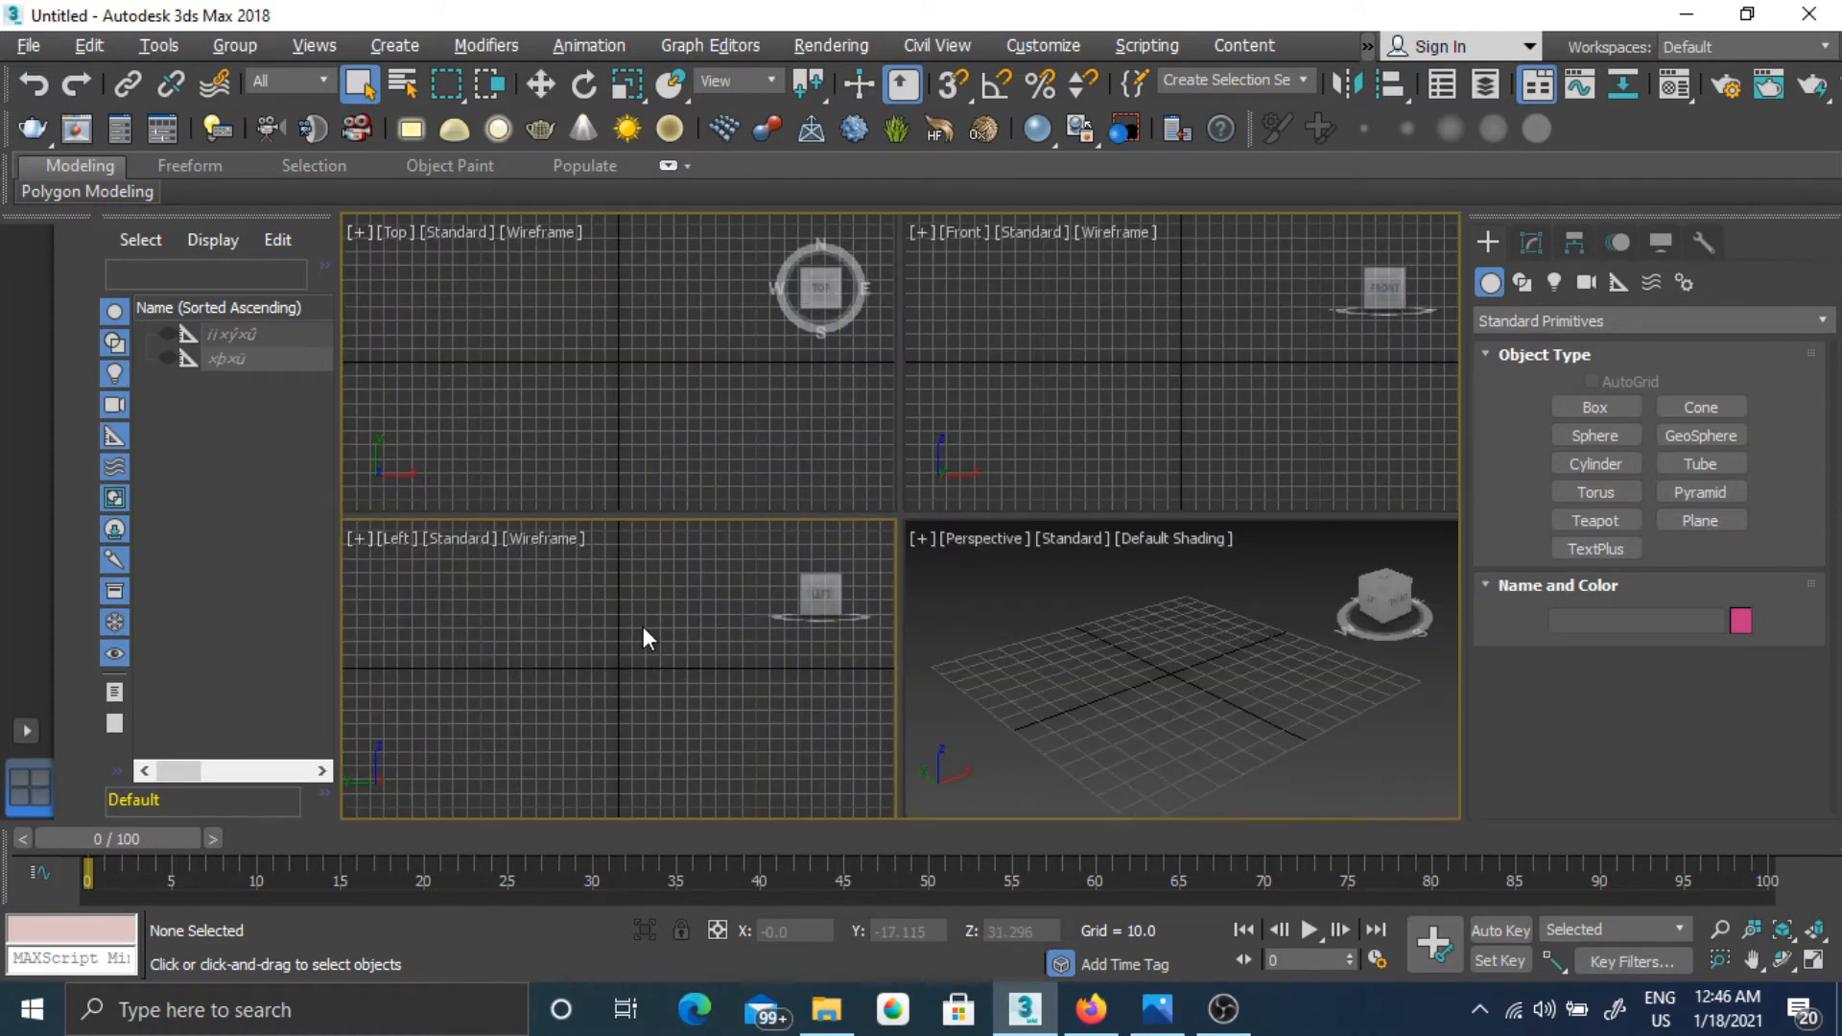
{"action": "key", "text": "alt+w"}
{"action": "key", "text": "alt+w"}
{"action": "left_click", "coordinate": [1095, 688]}
{"action": "key", "text": "alt+w"}
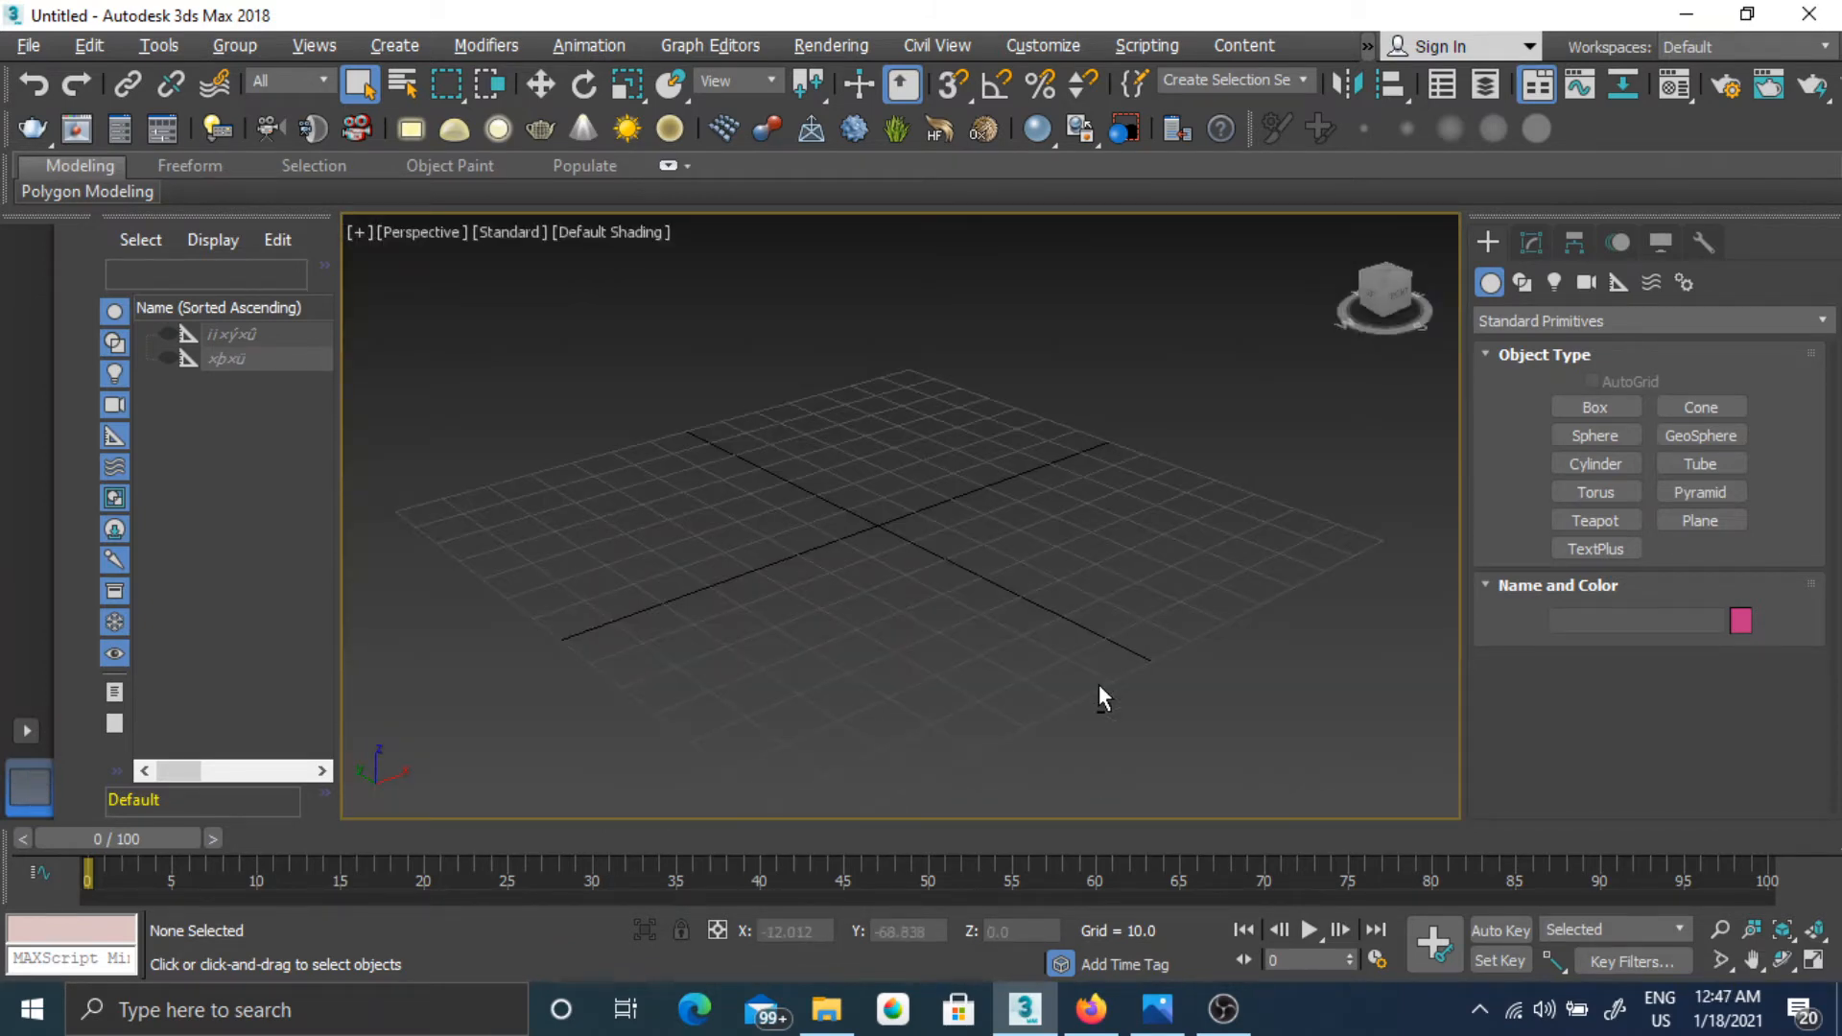
{"action": "key", "text": "alt+w"}
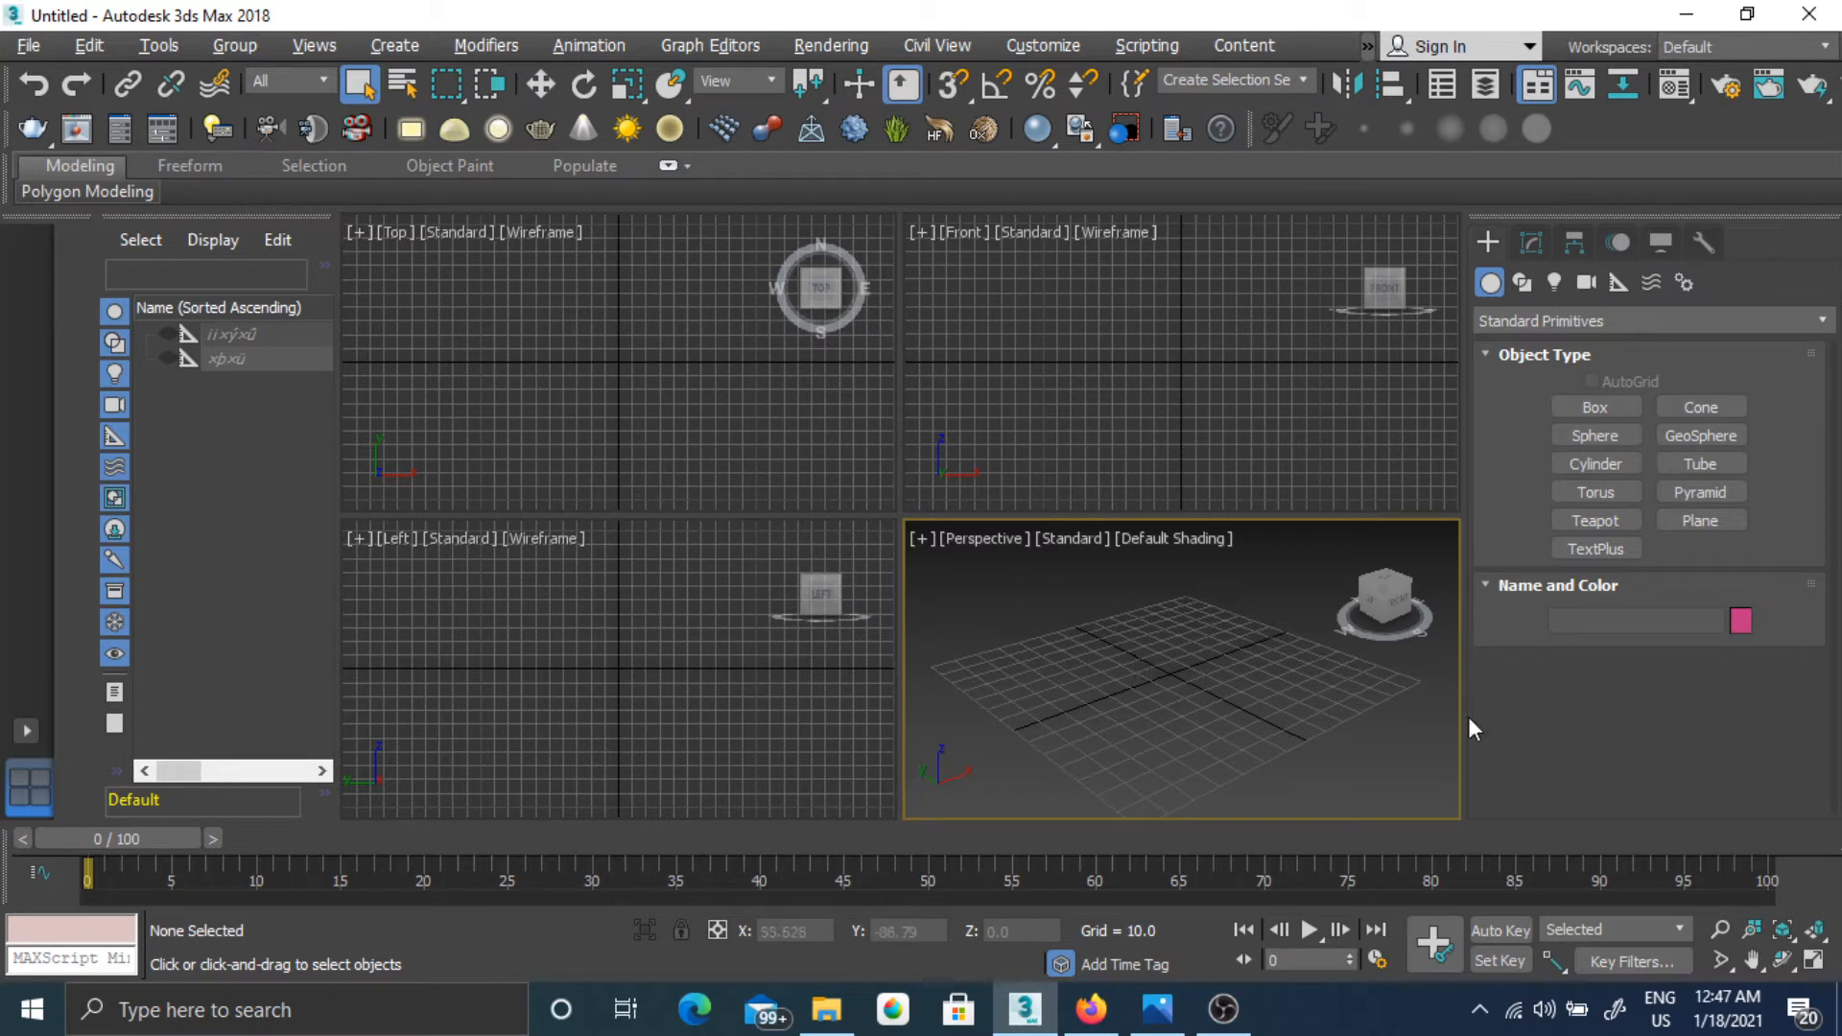
Rotate the Perspective view around the grid, with the Orbit tool and without it.
{"action": "left_click", "coordinate": [1777, 959]}
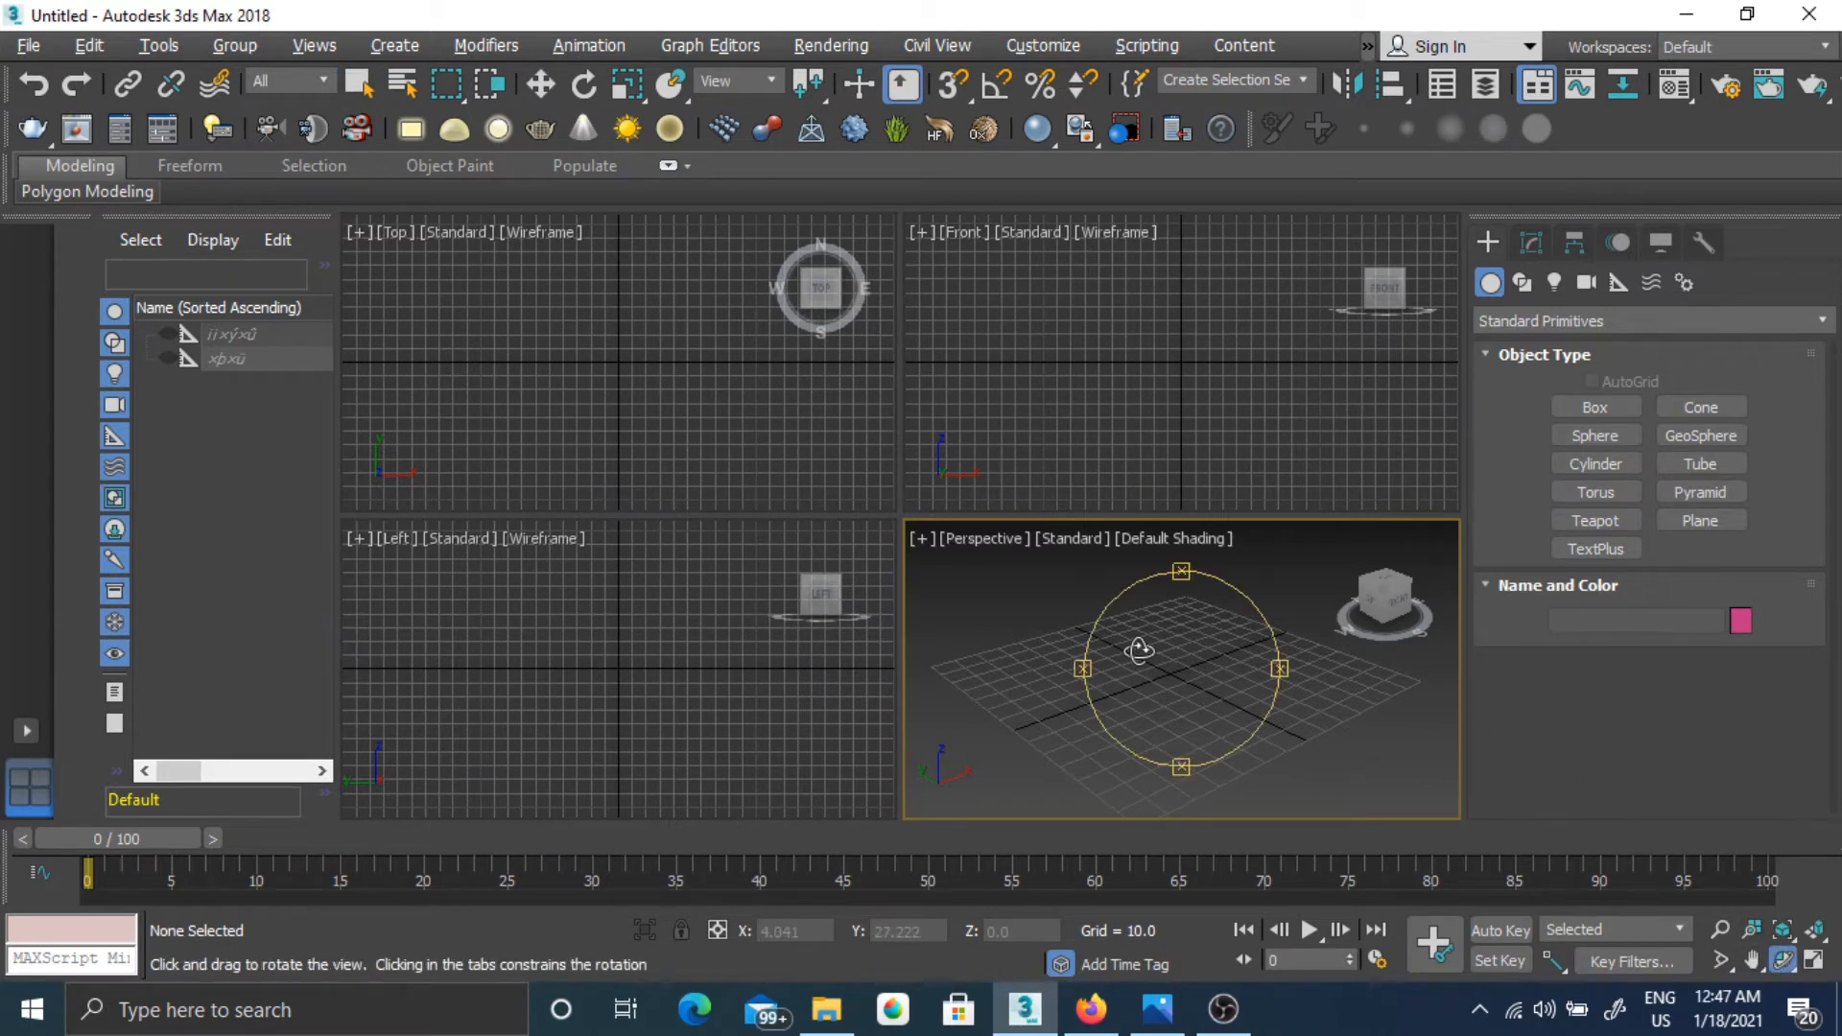
{"action": "mouse_move", "coordinate": [1166, 676]}
{"action": "left_mouse_down"}
{"action": "mouse_move", "coordinate": [1187, 618]}
{"action": "mouse_move", "coordinate": [1131, 699]}
{"action": "mouse_move", "coordinate": [1122, 670]}
{"action": "mouse_move", "coordinate": [1215, 705]}
{"action": "mouse_move", "coordinate": [1262, 699]}
{"action": "mouse_move", "coordinate": [1221, 757]}
{"action": "mouse_move", "coordinate": [1089, 614]}
{"action": "mouse_move", "coordinate": [1085, 700]}
{"action": "mouse_move", "coordinate": [1270, 703]}
{"action": "mouse_move", "coordinate": [1200, 744]}
{"action": "mouse_move", "coordinate": [1206, 768]}
{"action": "mouse_move", "coordinate": [1184, 617]}
{"action": "mouse_move", "coordinate": [1200, 649]}
{"action": "mouse_move", "coordinate": [1184, 740]}
{"action": "mouse_move", "coordinate": [1156, 717]}
{"action": "mouse_move", "coordinate": [1171, 679]}
{"action": "left_mouse_up"}
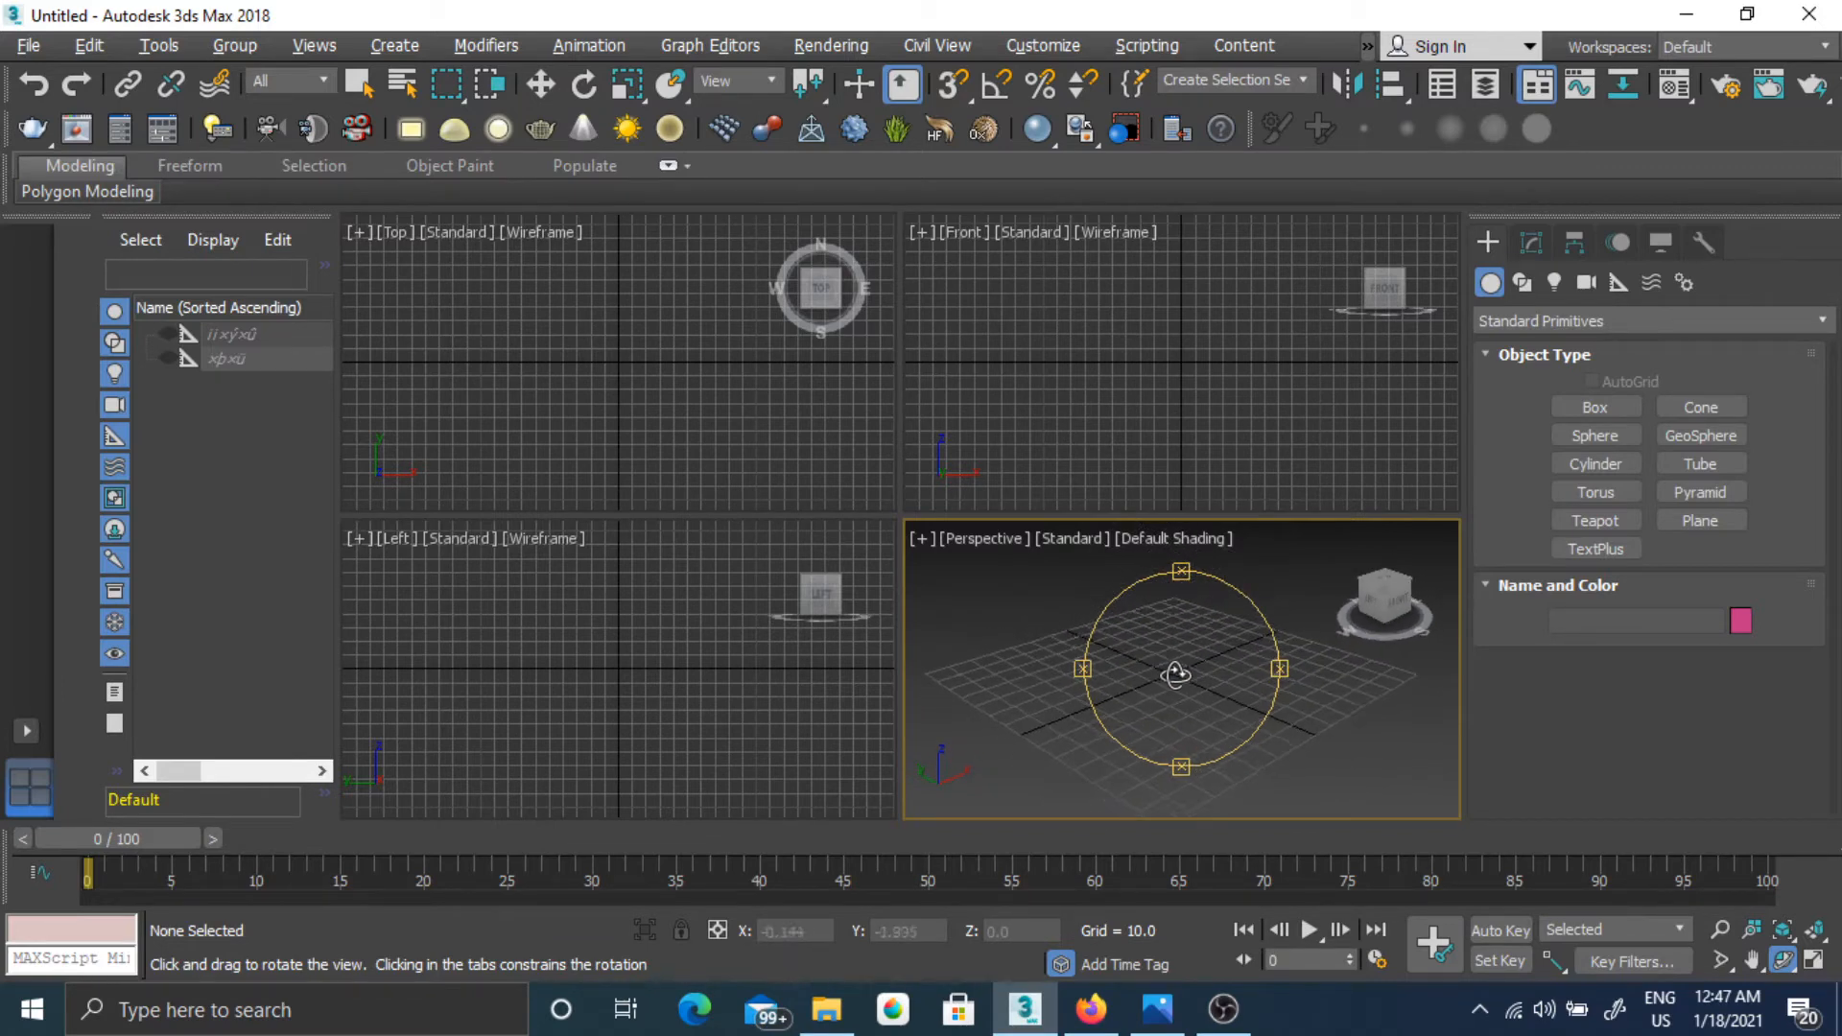
{"action": "key", "text": "Escape"}
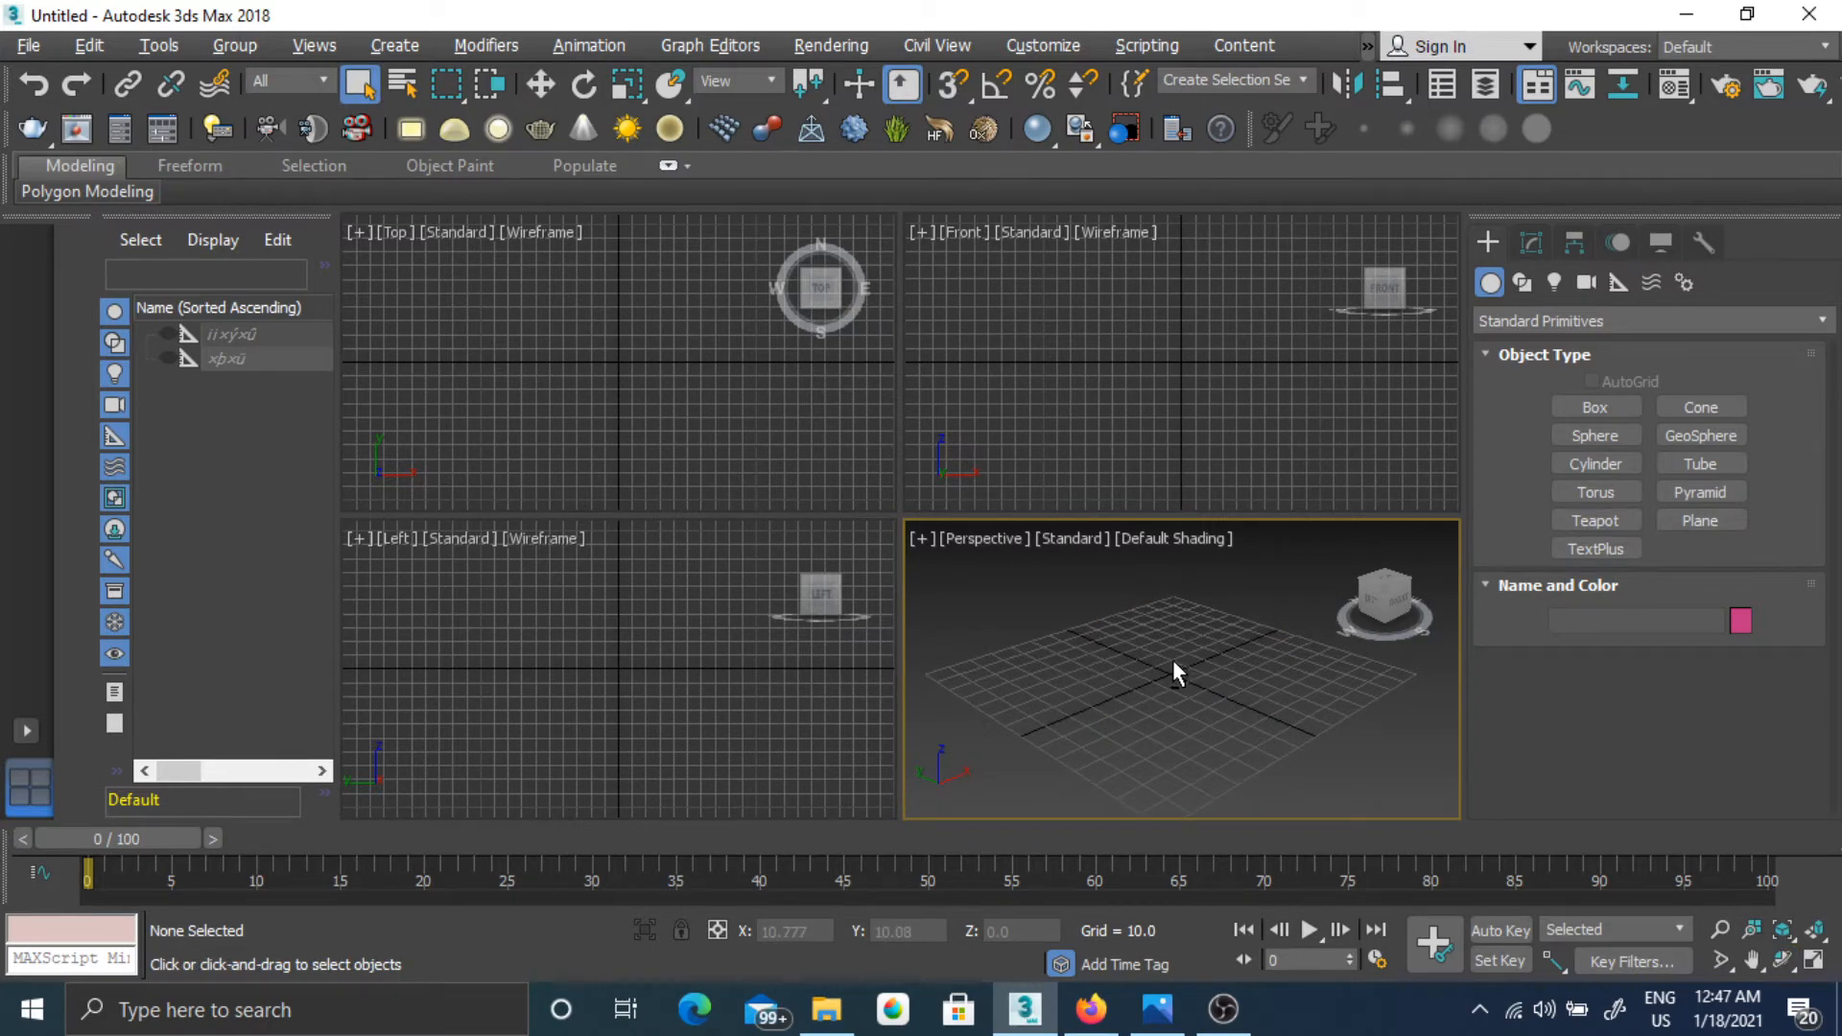
{"action": "mouse_move", "coordinate": [1176, 669]}
{"action": "middle_mouse_down", "text": "alt"}
{"action": "mouse_move", "coordinate": [1084, 719]}
{"action": "mouse_move", "coordinate": [1081, 580]}
{"action": "mouse_move", "coordinate": [1182, 625]}
{"action": "mouse_move", "coordinate": [1233, 760]}
{"action": "mouse_move", "coordinate": [1241, 629]}
{"action": "mouse_move", "coordinate": [1122, 610]}
{"action": "mouse_move", "coordinate": [1140, 700]}
{"action": "mouse_move", "coordinate": [1241, 647]}
{"action": "mouse_move", "coordinate": [1224, 767]}
{"action": "mouse_move", "coordinate": [1172, 594]}
{"action": "mouse_move", "coordinate": [1106, 665]}
{"action": "mouse_move", "coordinate": [1171, 692]}
{"action": "mouse_move", "coordinate": [1159, 631]}
{"action": "mouse_move", "coordinate": [1163, 666]}
{"action": "mouse_move", "coordinate": [1144, 672]}
{"action": "middle_mouse_up", "text": "alt"}
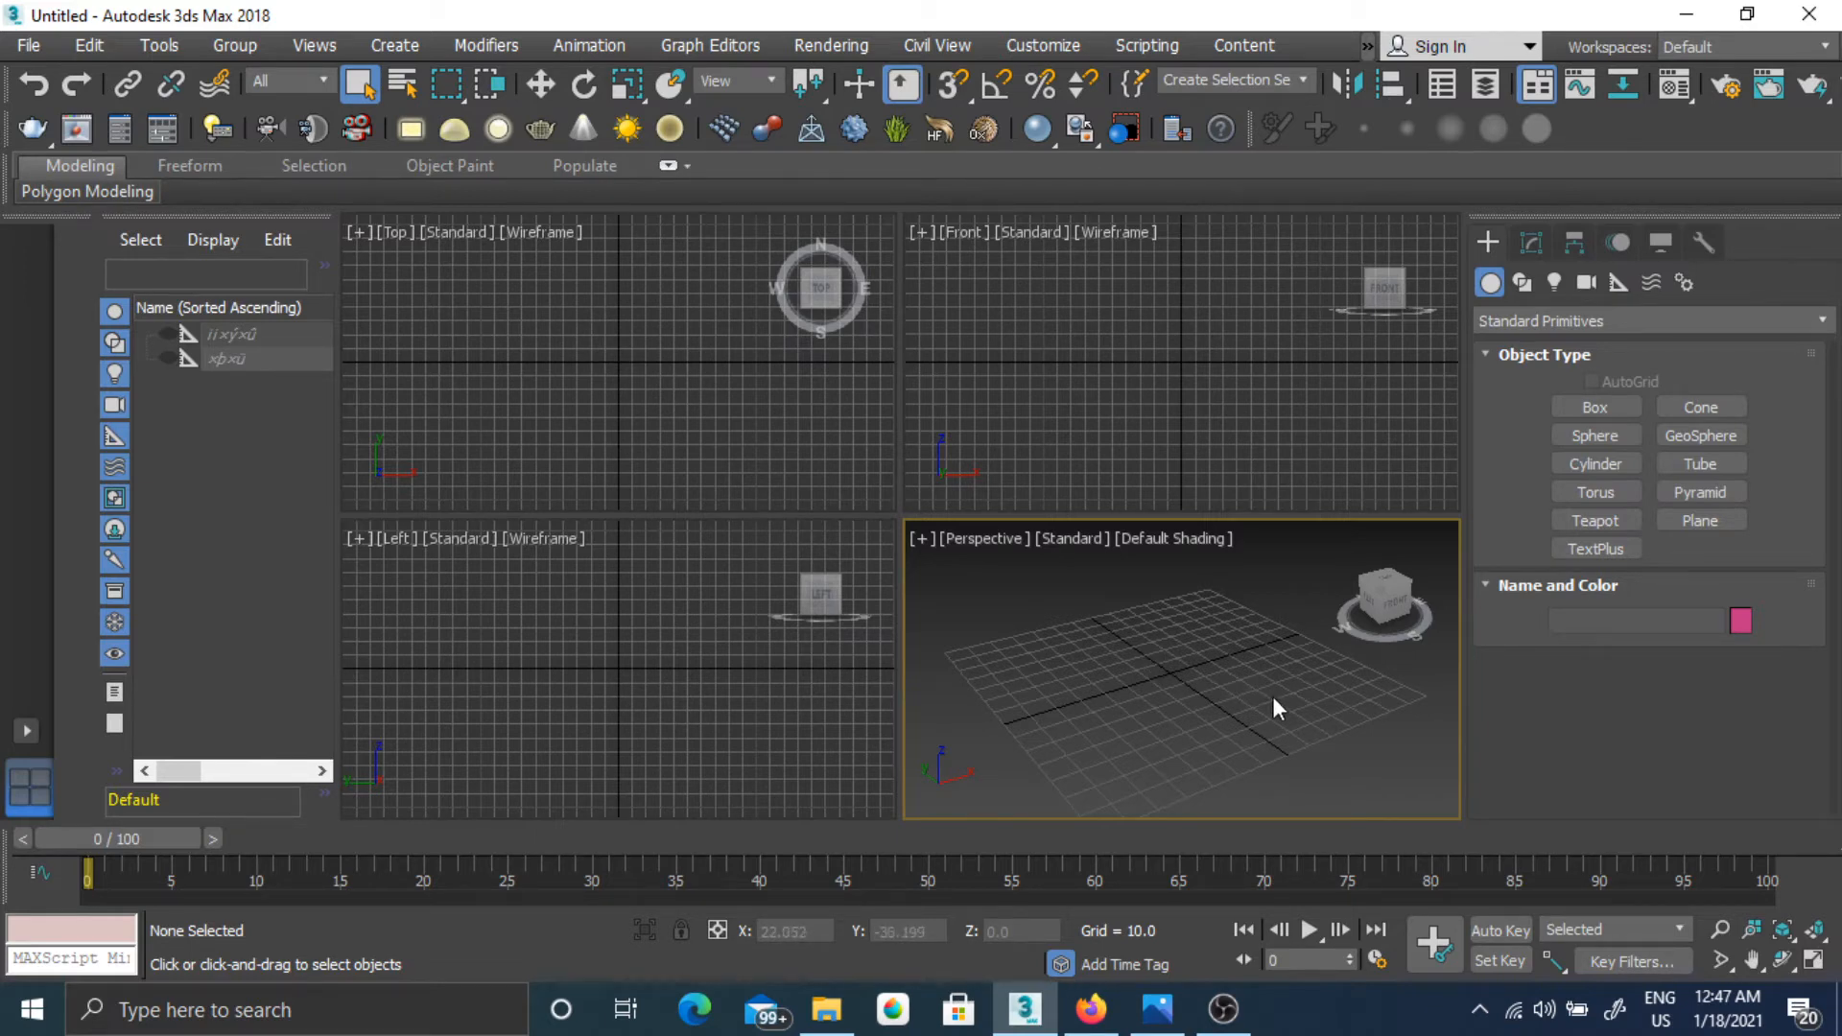
Pan the Perspective view across the grid, with the Pan View tool and without it.
{"action": "left_click", "coordinate": [1751, 960]}
{"action": "mouse_move", "coordinate": [1241, 682]}
{"action": "left_mouse_down"}
{"action": "mouse_move", "coordinate": [1039, 691]}
{"action": "mouse_move", "coordinate": [1232, 704]}
{"action": "mouse_move", "coordinate": [1333, 805]}
{"action": "mouse_move", "coordinate": [1225, 716]}
{"action": "mouse_move", "coordinate": [953, 691]}
{"action": "mouse_move", "coordinate": [1451, 723]}
{"action": "mouse_move", "coordinate": [1036, 690]}
{"action": "mouse_move", "coordinate": [1397, 699]}
{"action": "mouse_move", "coordinate": [1233, 699]}
{"action": "mouse_move", "coordinate": [1277, 687]}
{"action": "left_mouse_up"}
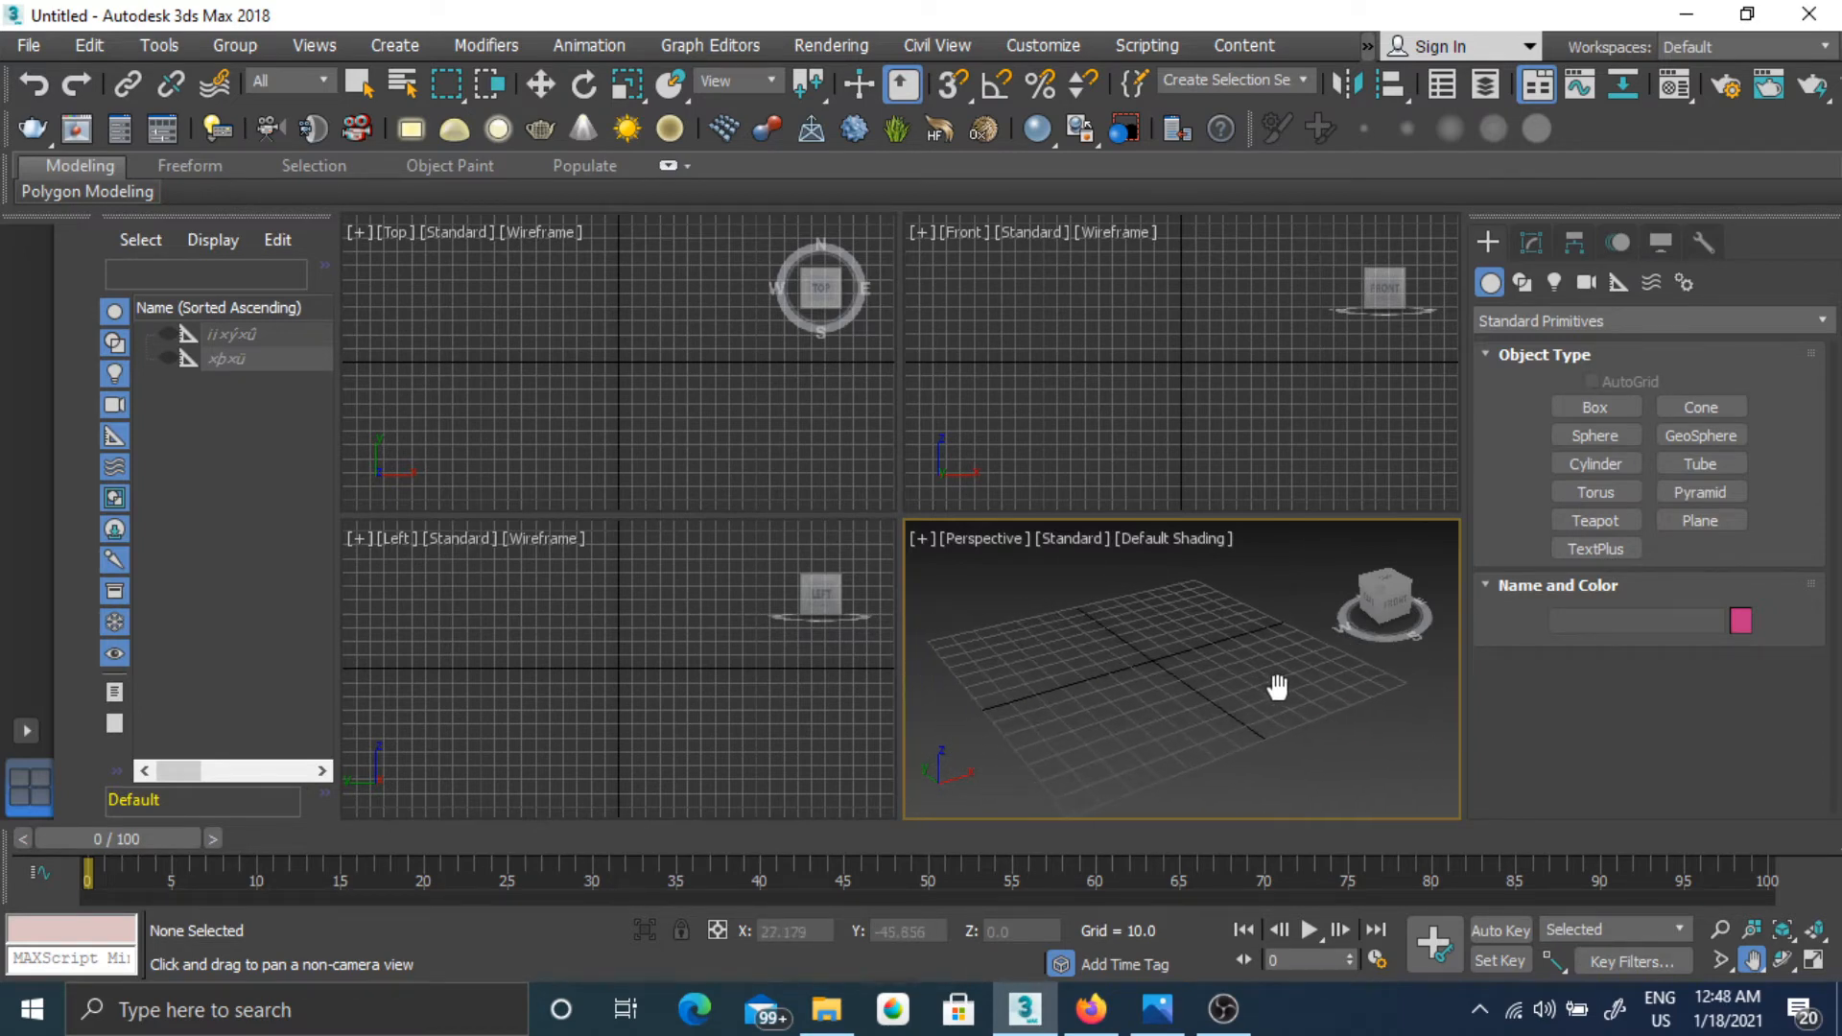
{"action": "right_click", "coordinate": [1190, 653]}
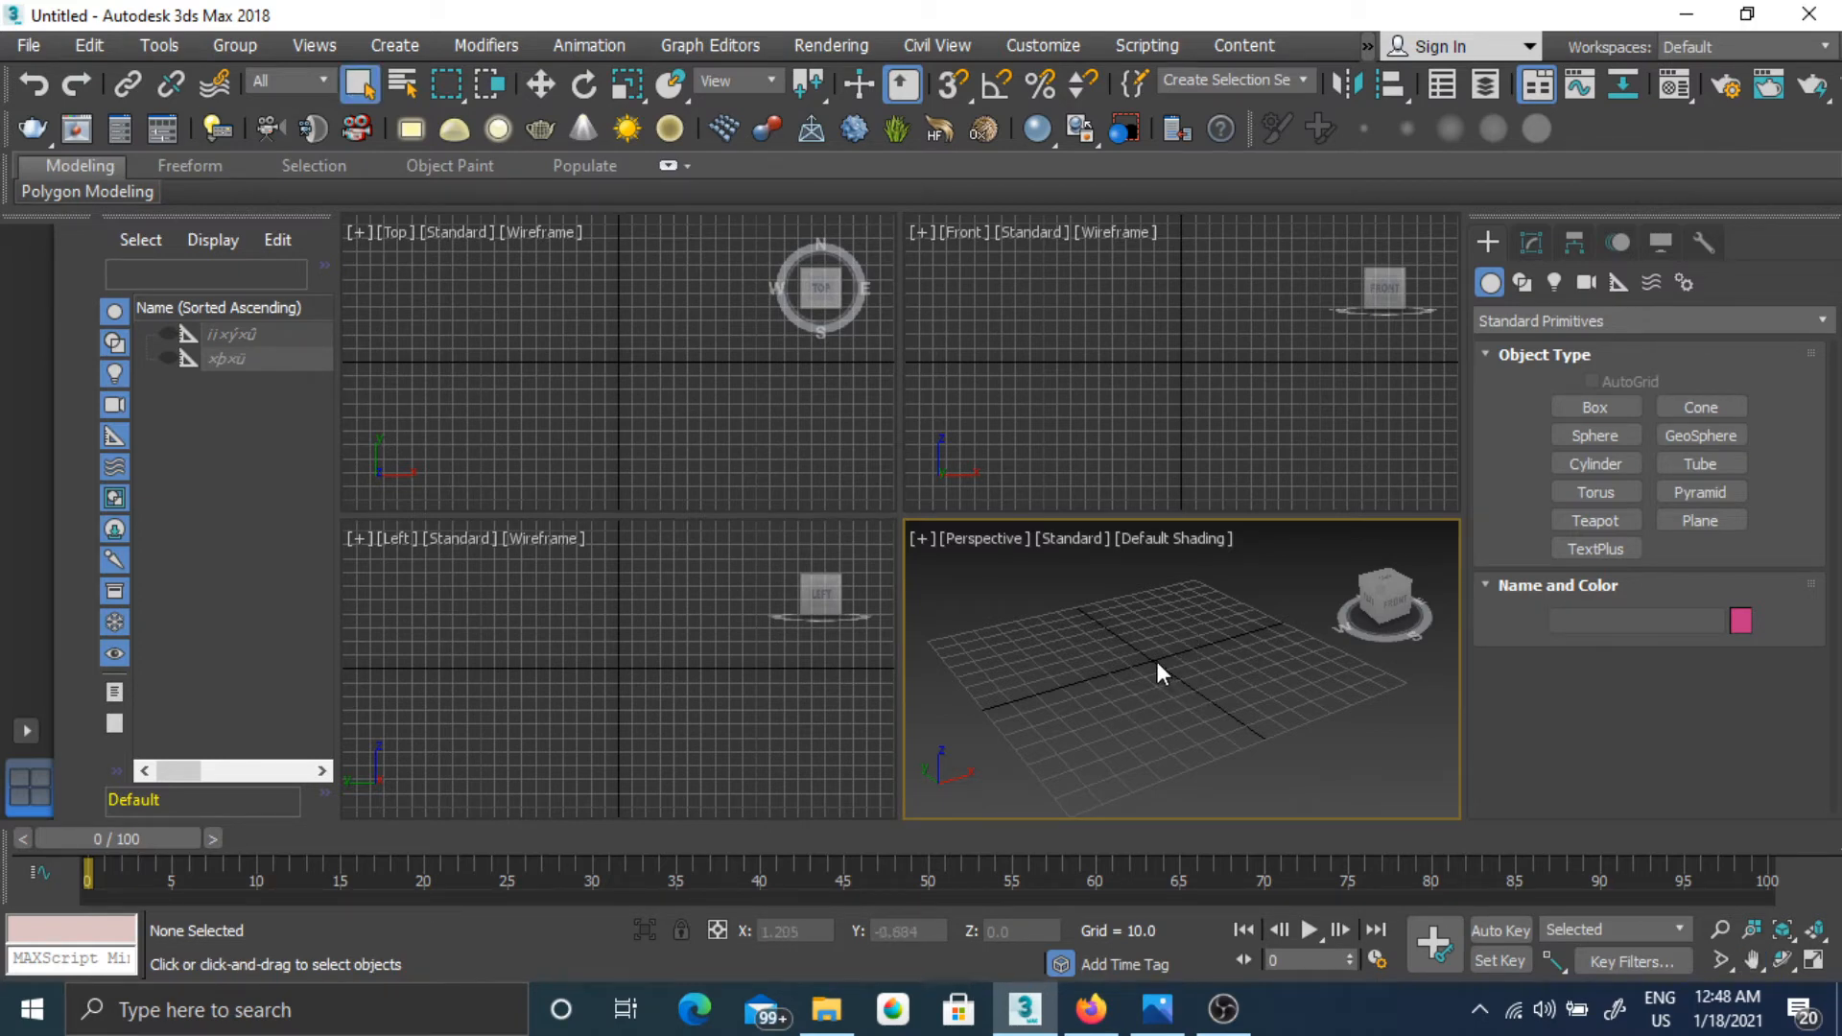
{"action": "mouse_move", "coordinate": [1157, 671]}
{"action": "middle_mouse_down"}
{"action": "mouse_move", "coordinate": [1258, 676]}
{"action": "mouse_move", "coordinate": [1045, 658]}
{"action": "mouse_move", "coordinate": [1233, 637]}
{"action": "mouse_move", "coordinate": [1266, 656]}
{"action": "mouse_move", "coordinate": [1090, 650]}
{"action": "mouse_move", "coordinate": [1031, 683]}
{"action": "mouse_move", "coordinate": [1246, 650]}
{"action": "mouse_move", "coordinate": [1016, 658]}
{"action": "mouse_move", "coordinate": [1173, 662]}
{"action": "middle_mouse_up"}
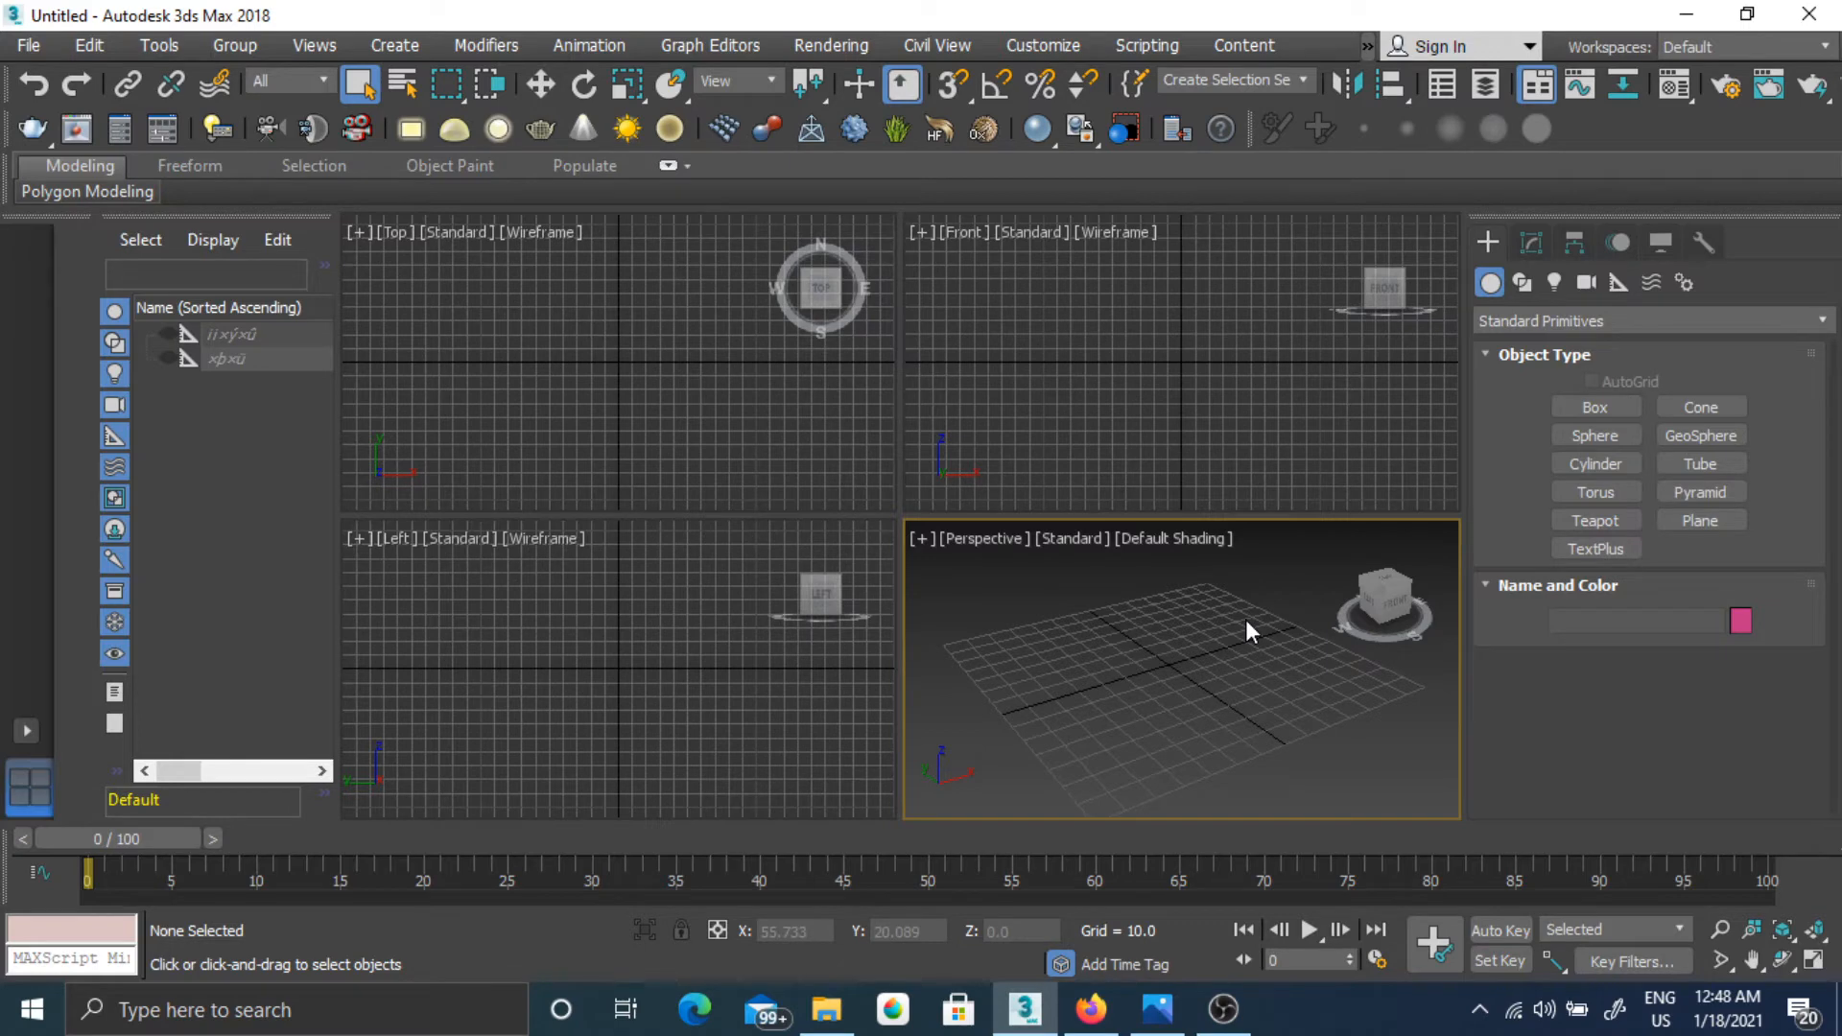
{"action": "middle_click_drag", "start_coordinate": [1216, 635], "coordinate": [1186, 656]}
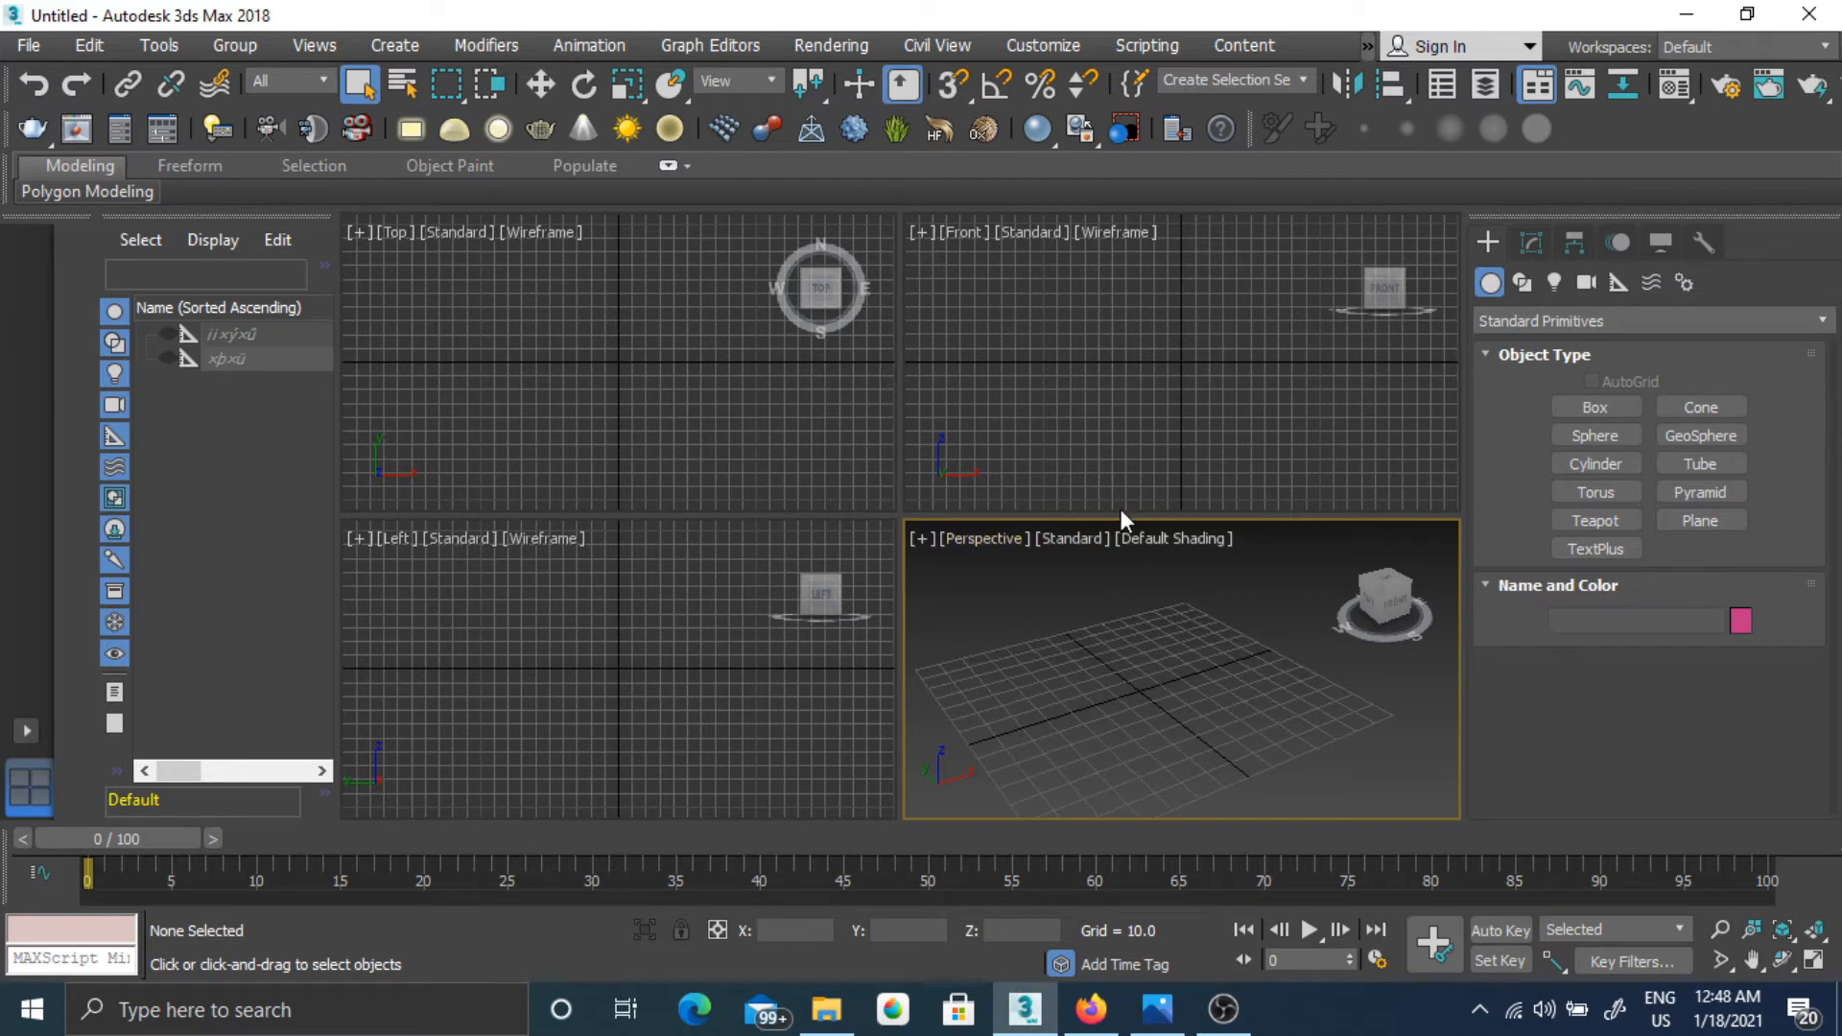
Add the standard viewport layout with two stacked viewports beside one tall viewport, and activate each of its viewports.
{"action": "left_click", "coordinate": [26, 735]}
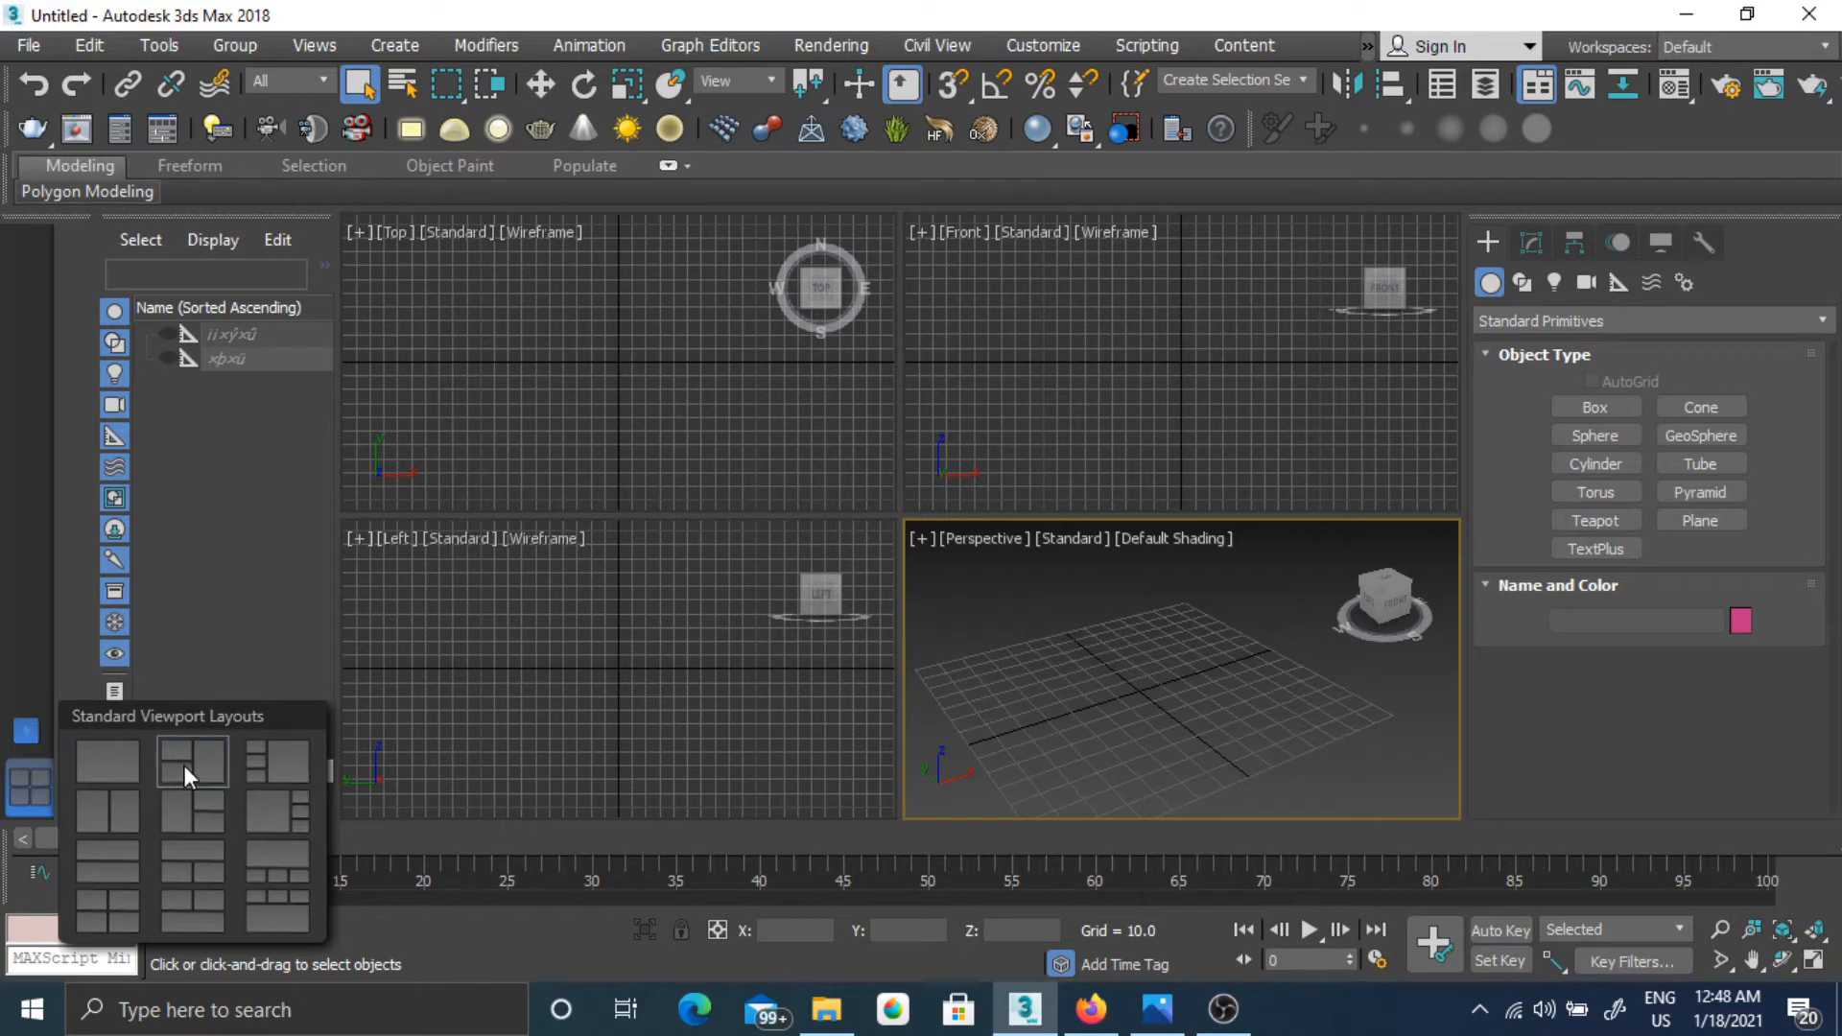
{"action": "left_click", "coordinate": [188, 765]}
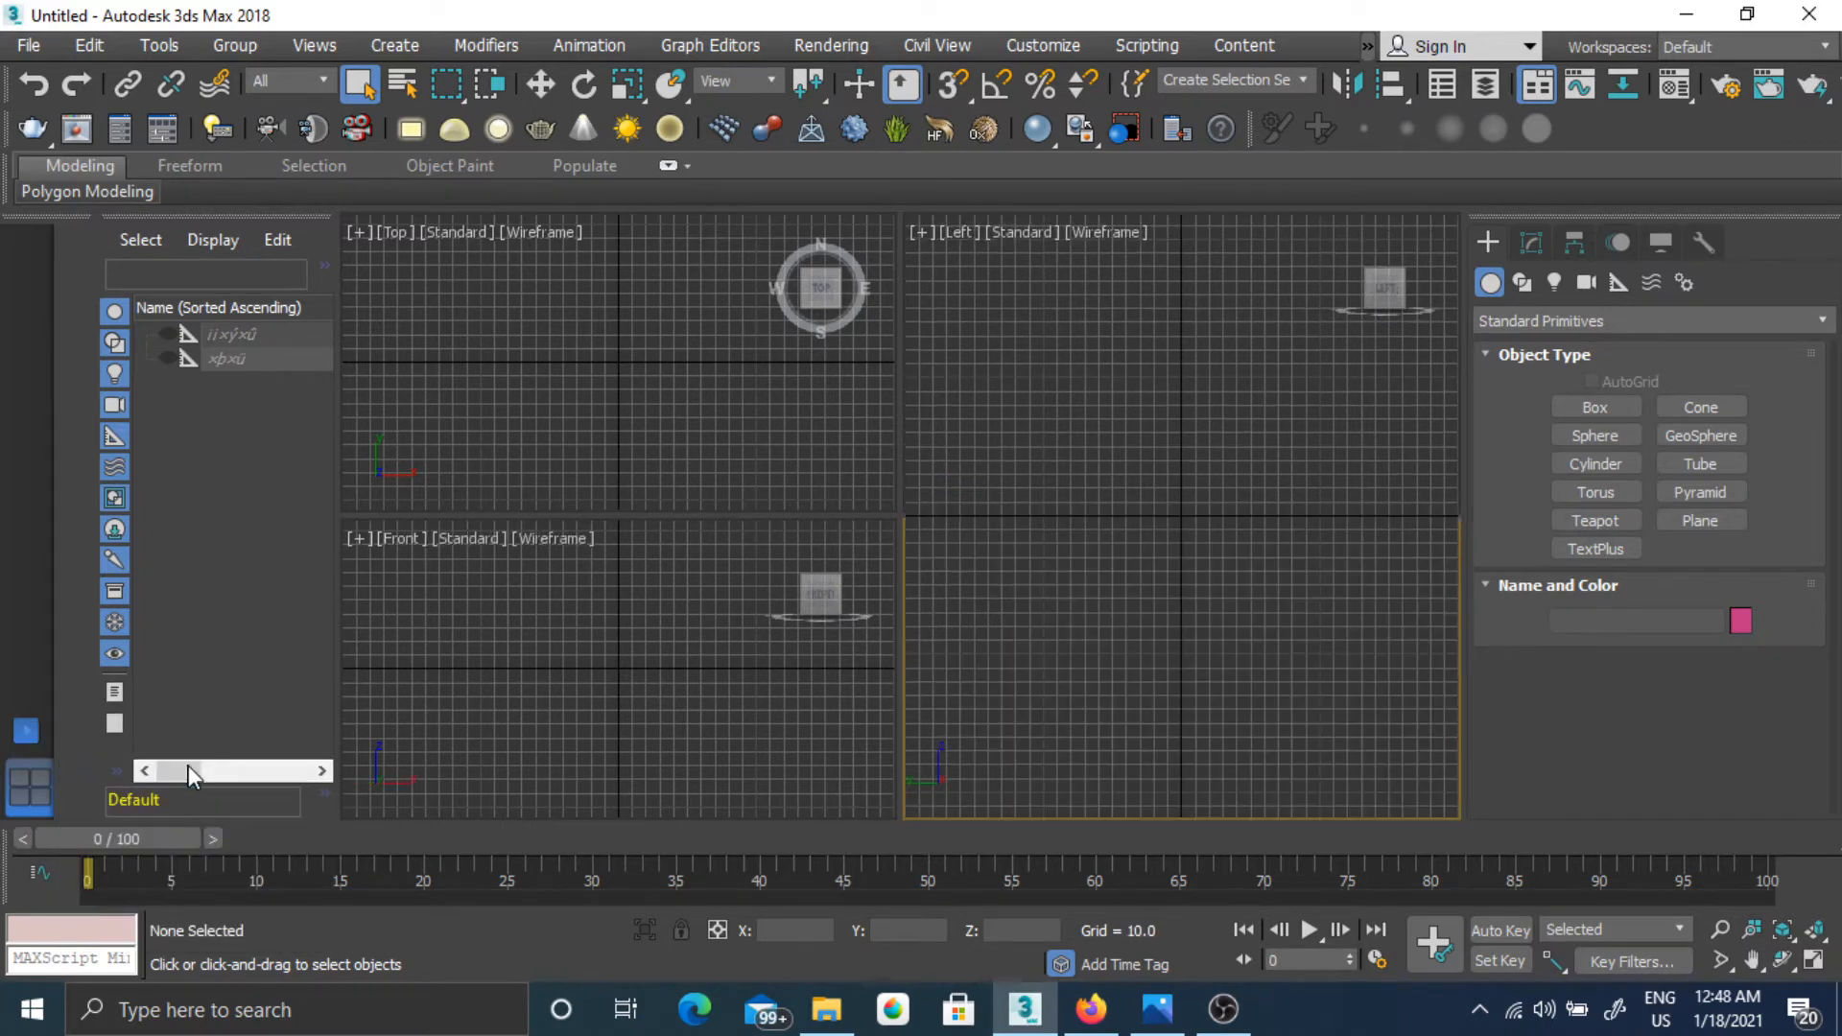
{"action": "left_click", "coordinate": [1101, 483]}
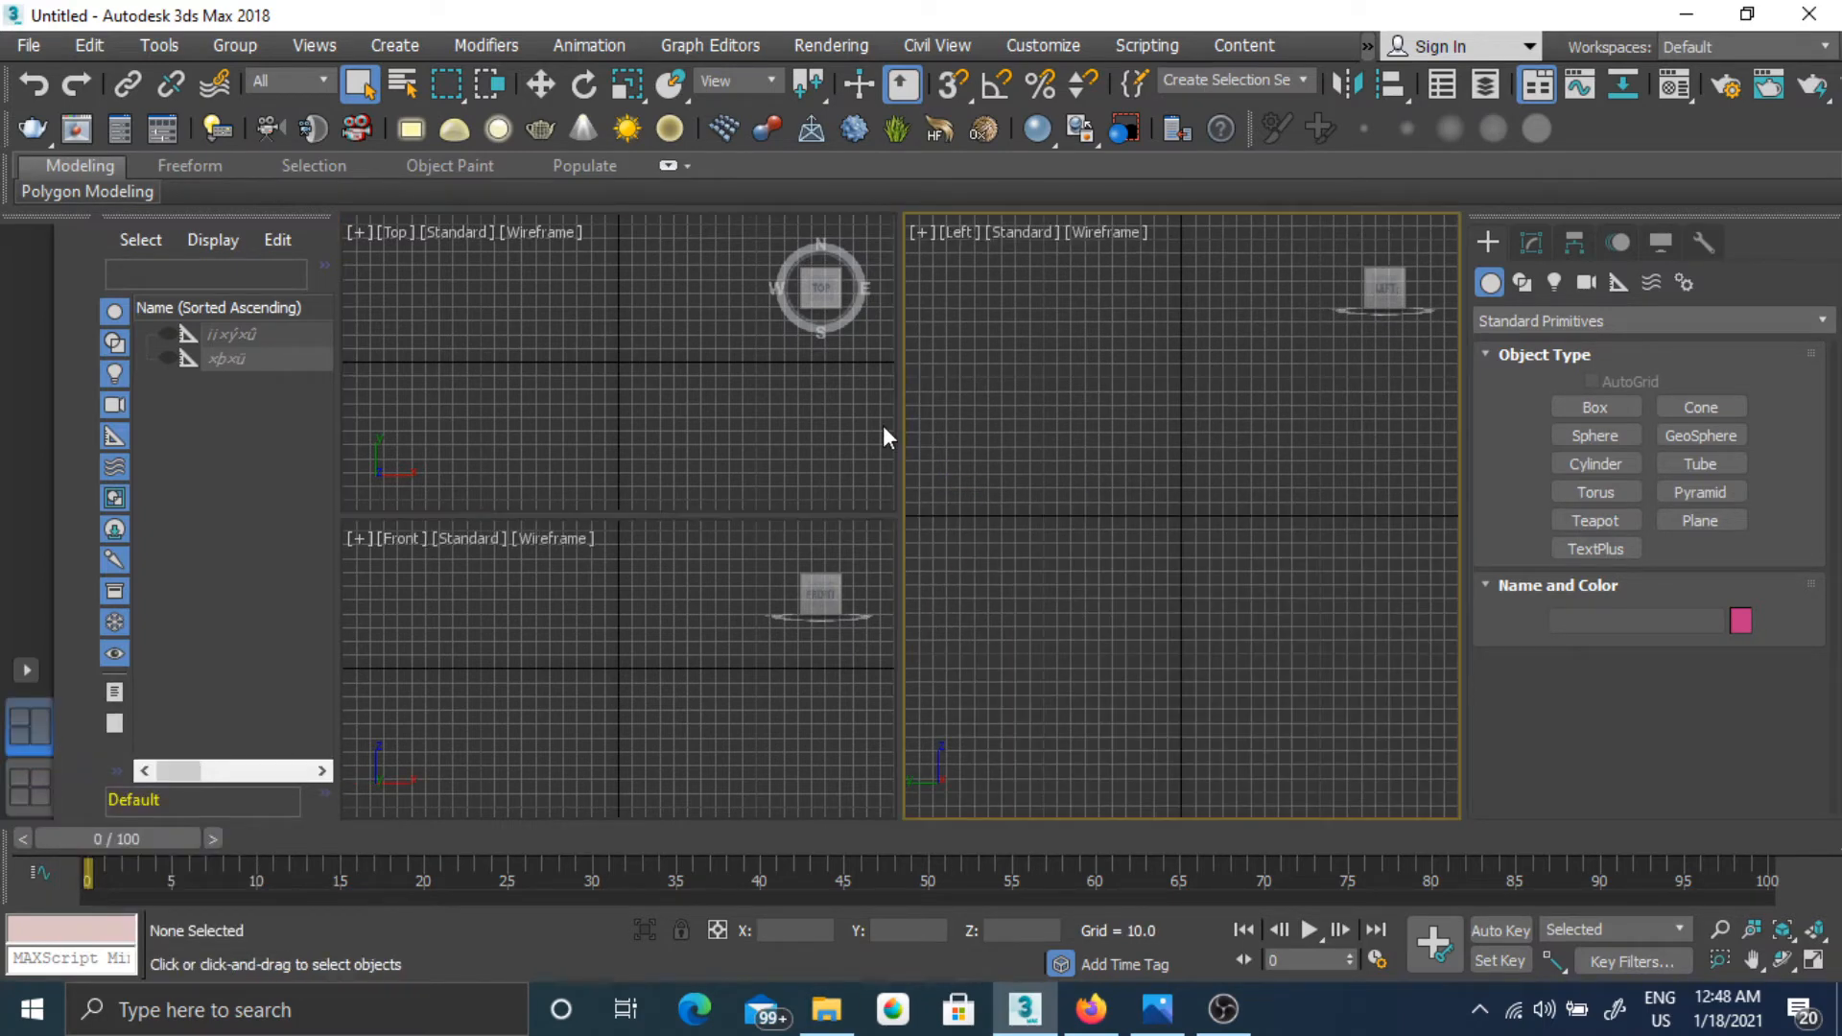
{"action": "left_click", "coordinate": [687, 376]}
{"action": "left_click", "coordinate": [592, 631]}
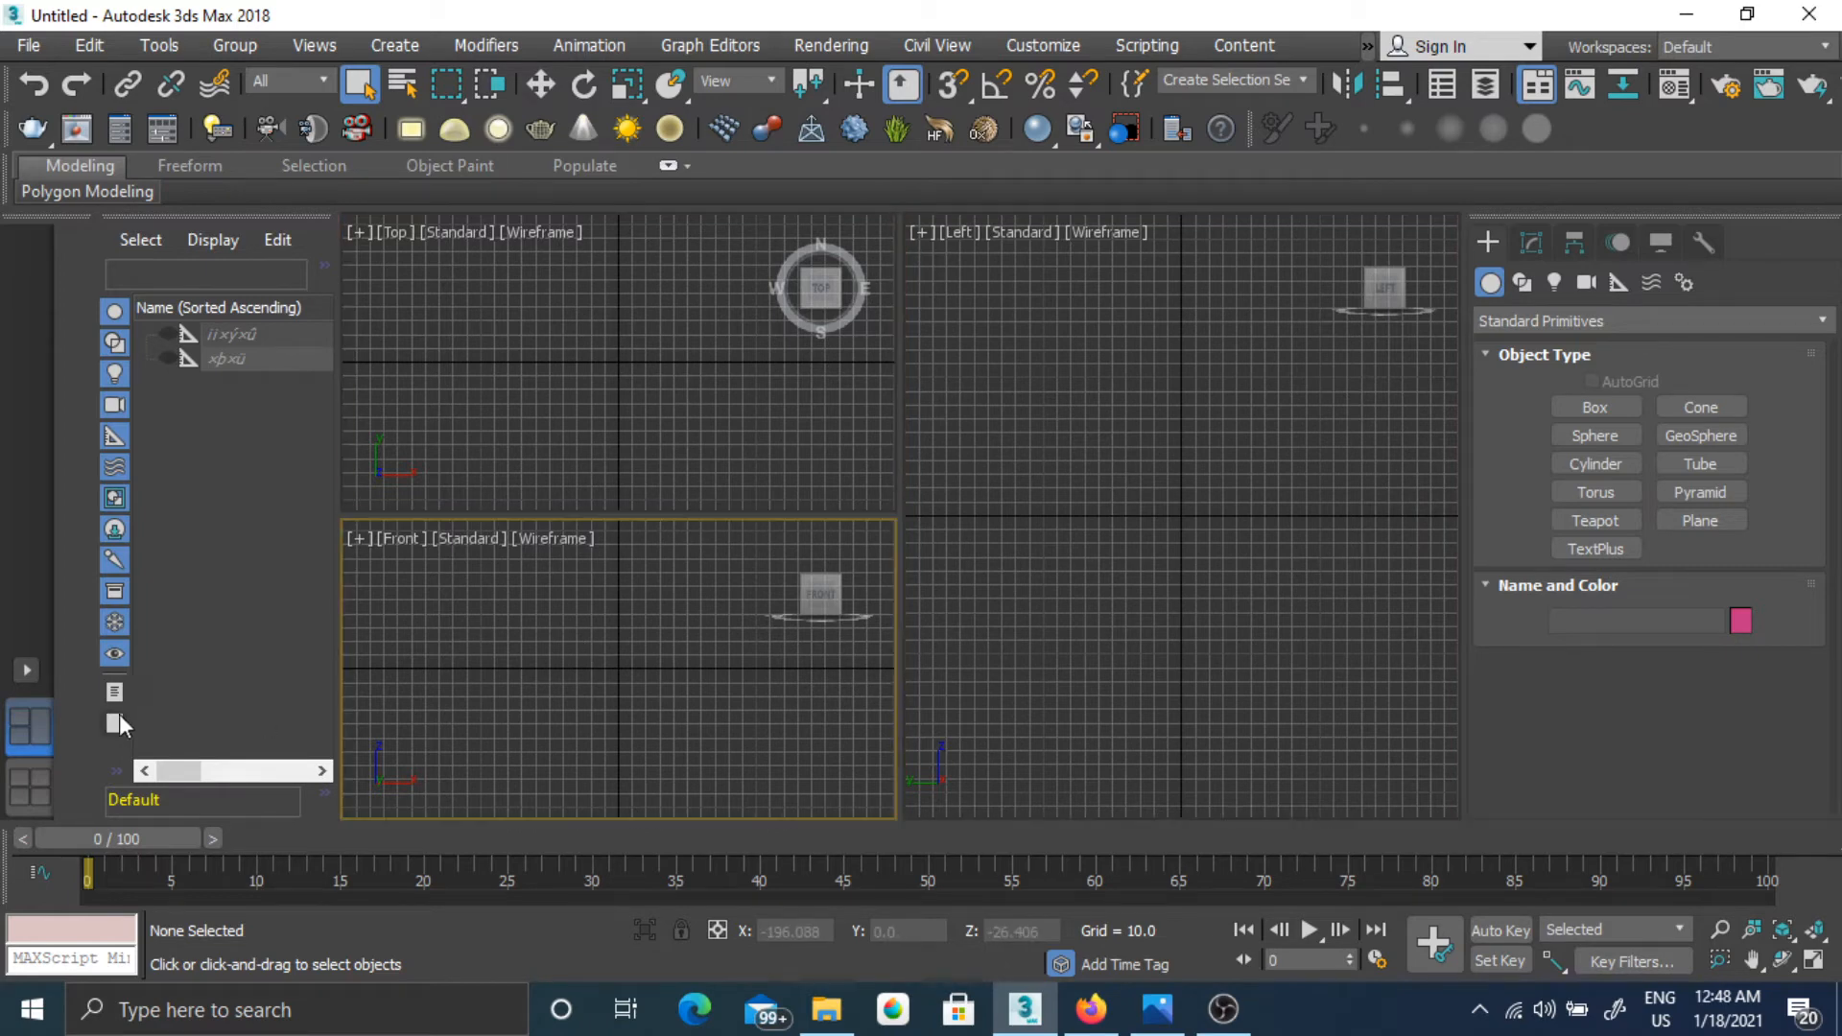
Add the standard viewport layout with one wide viewport above three small ones, and activate each of the small viewports.
{"action": "left_click", "coordinate": [29, 671]}
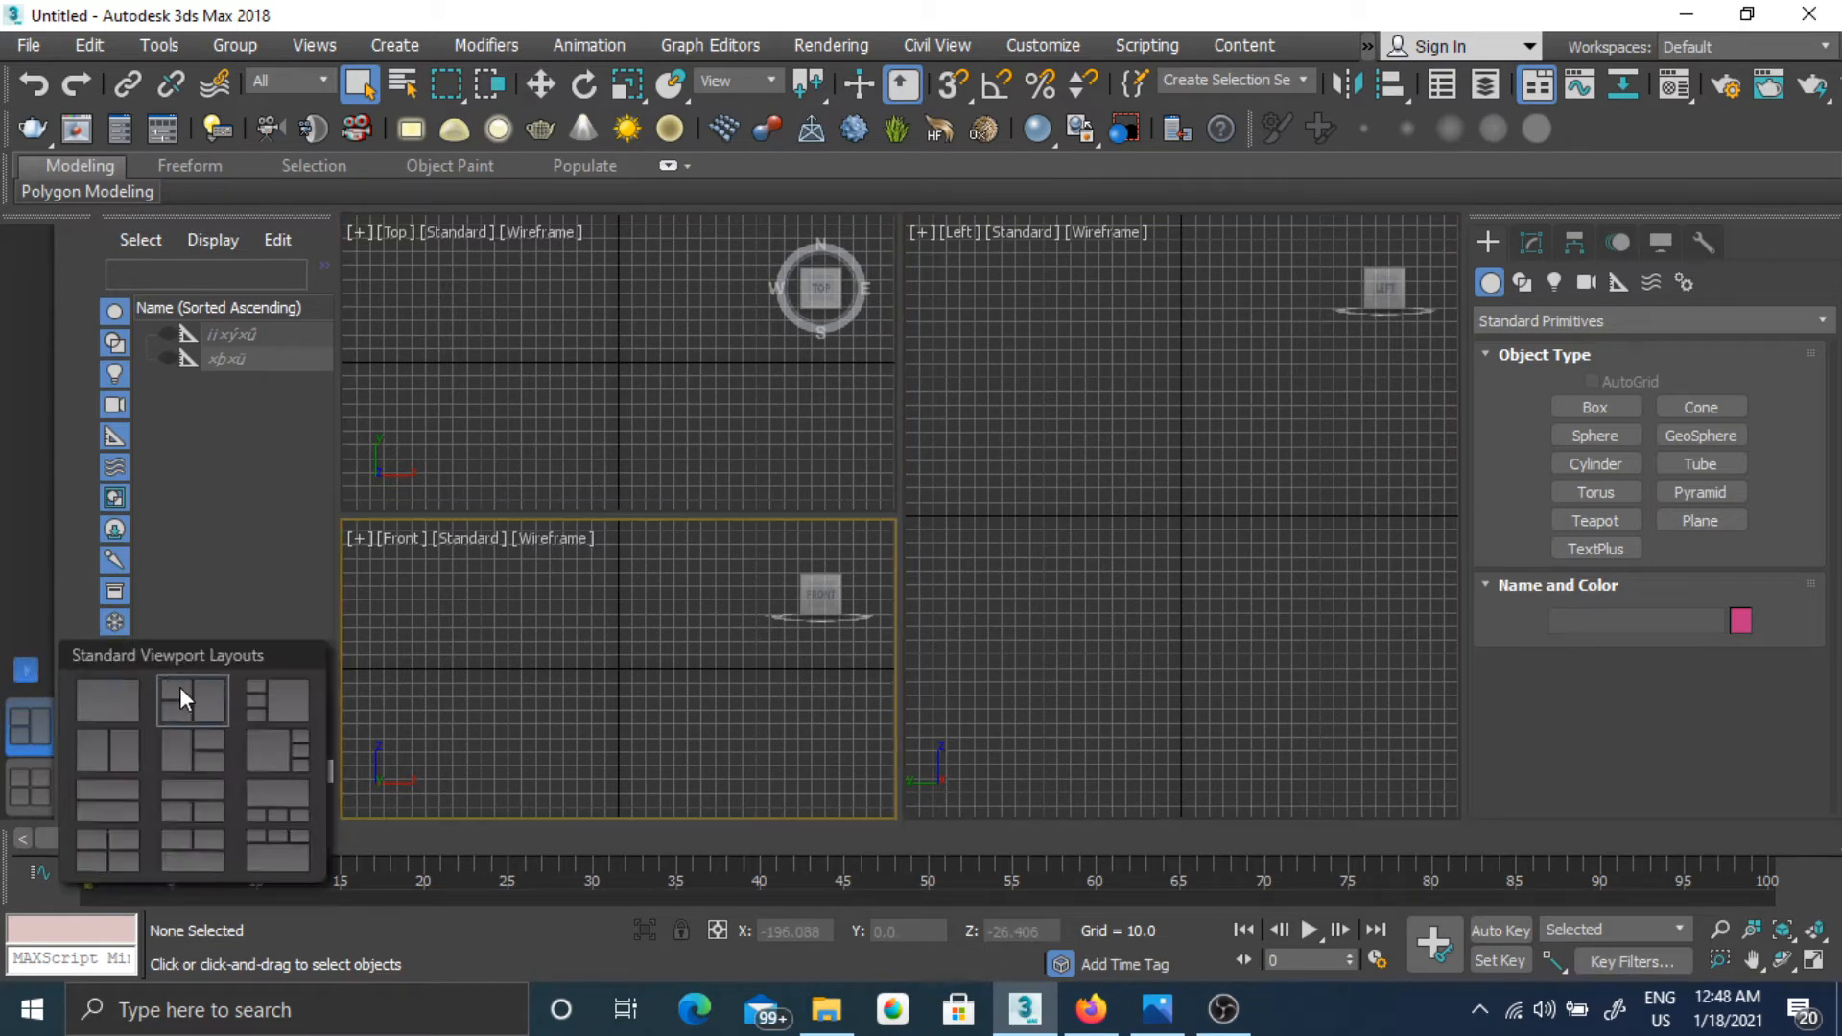
{"action": "left_click", "coordinate": [273, 791]}
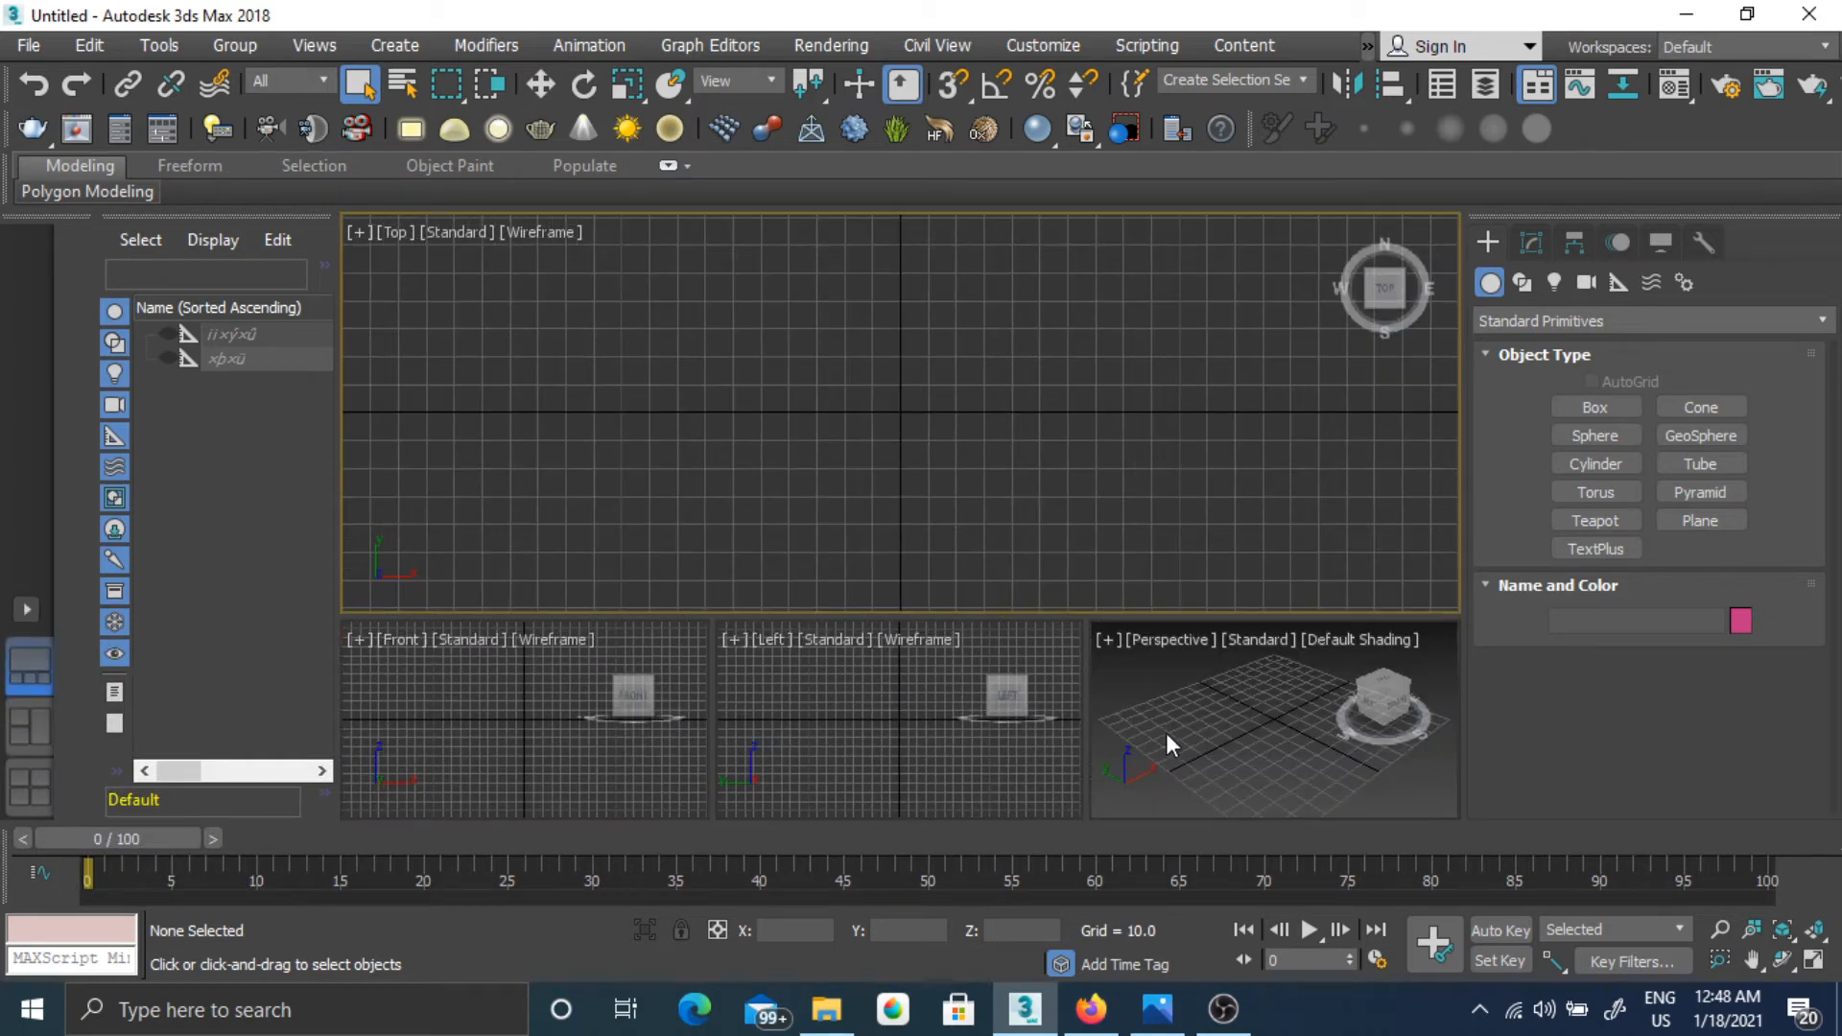
{"action": "left_click", "coordinate": [1165, 732]}
{"action": "left_click", "coordinate": [838, 739]}
{"action": "left_click", "coordinate": [590, 760]}
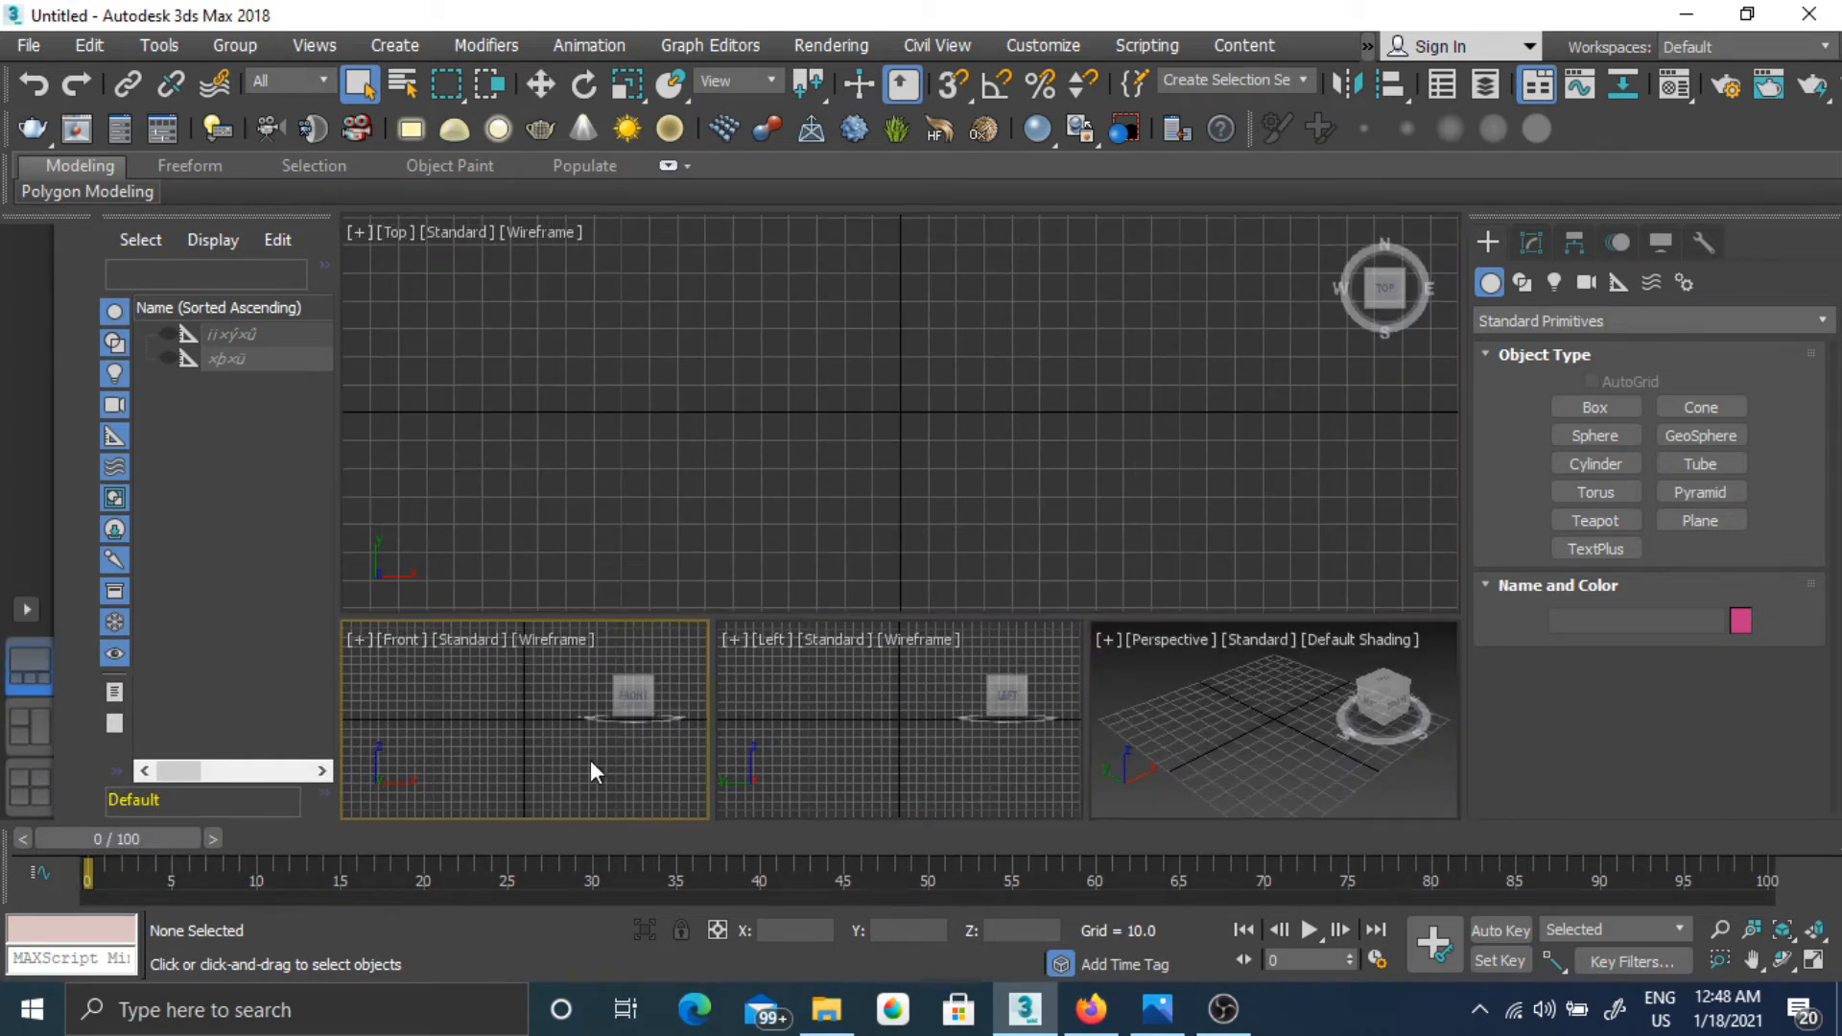
Activate the Top viewport, add the standard layout with two side-by-side viewports, and activate each of its viewports.
{"action": "left_click", "coordinate": [878, 492]}
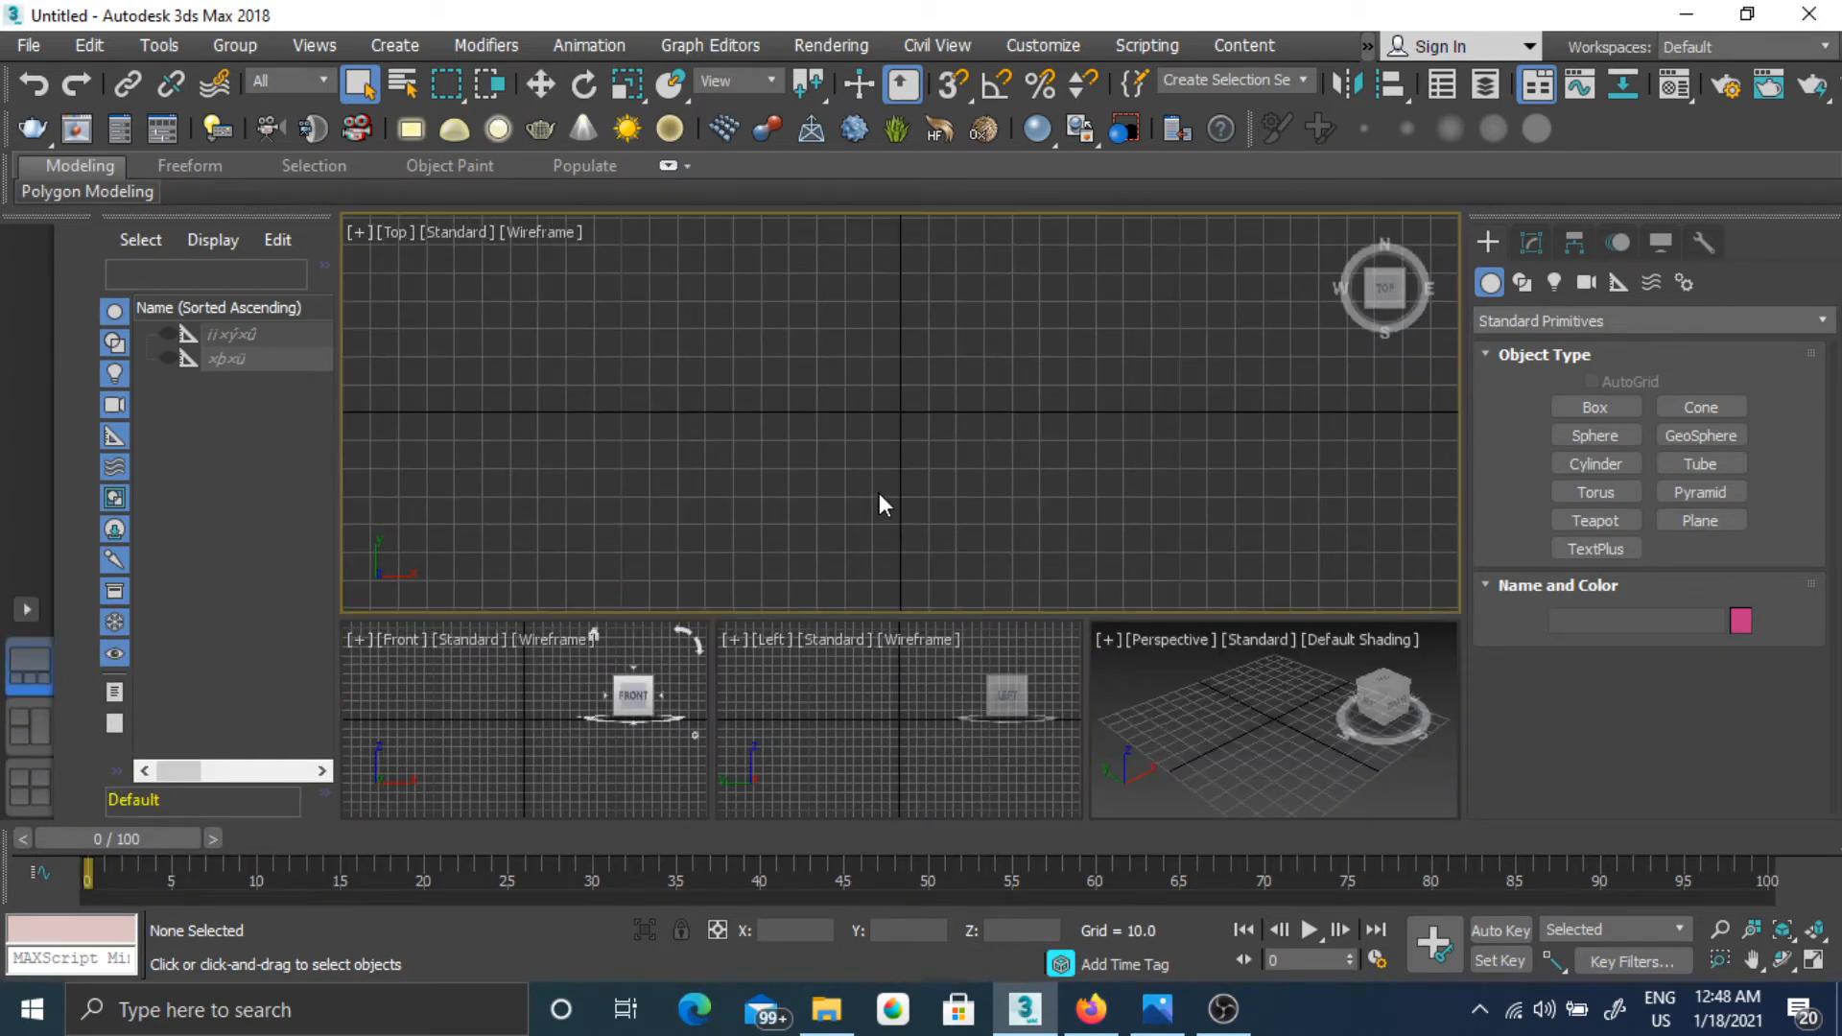
{"action": "left_click", "coordinate": [26, 608]}
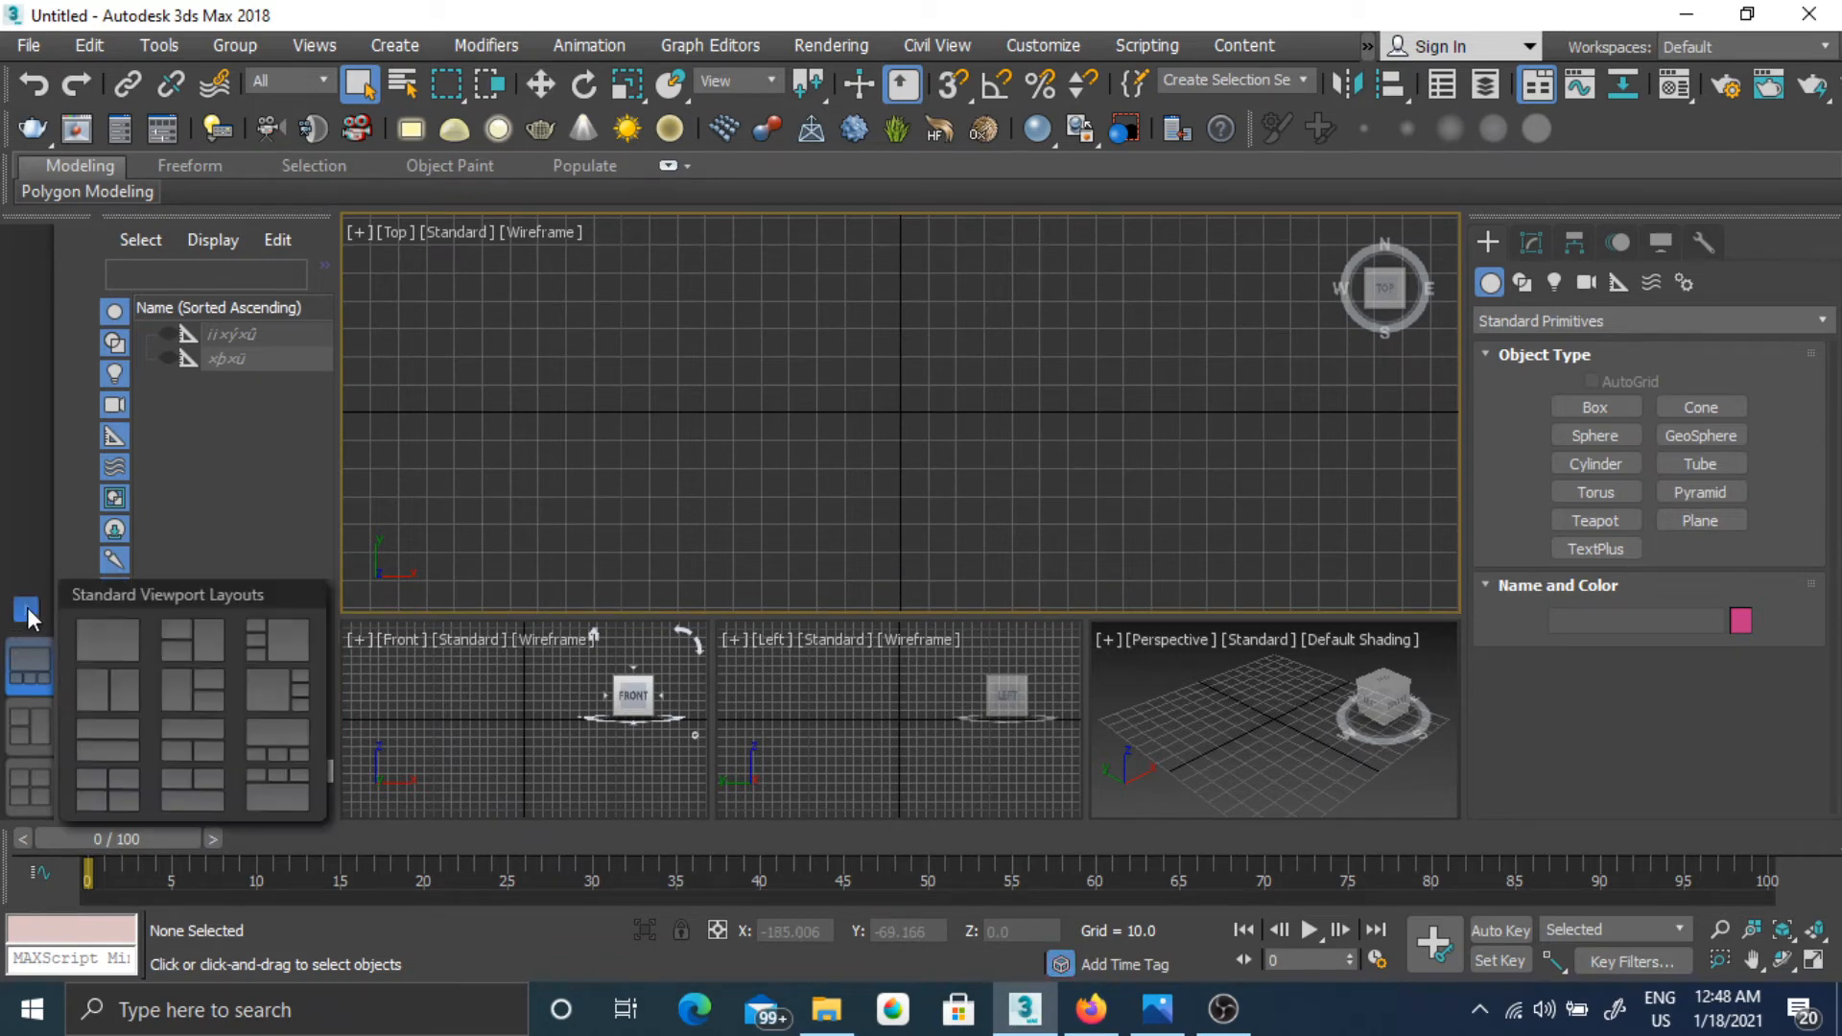
{"action": "left_click", "coordinate": [126, 695]}
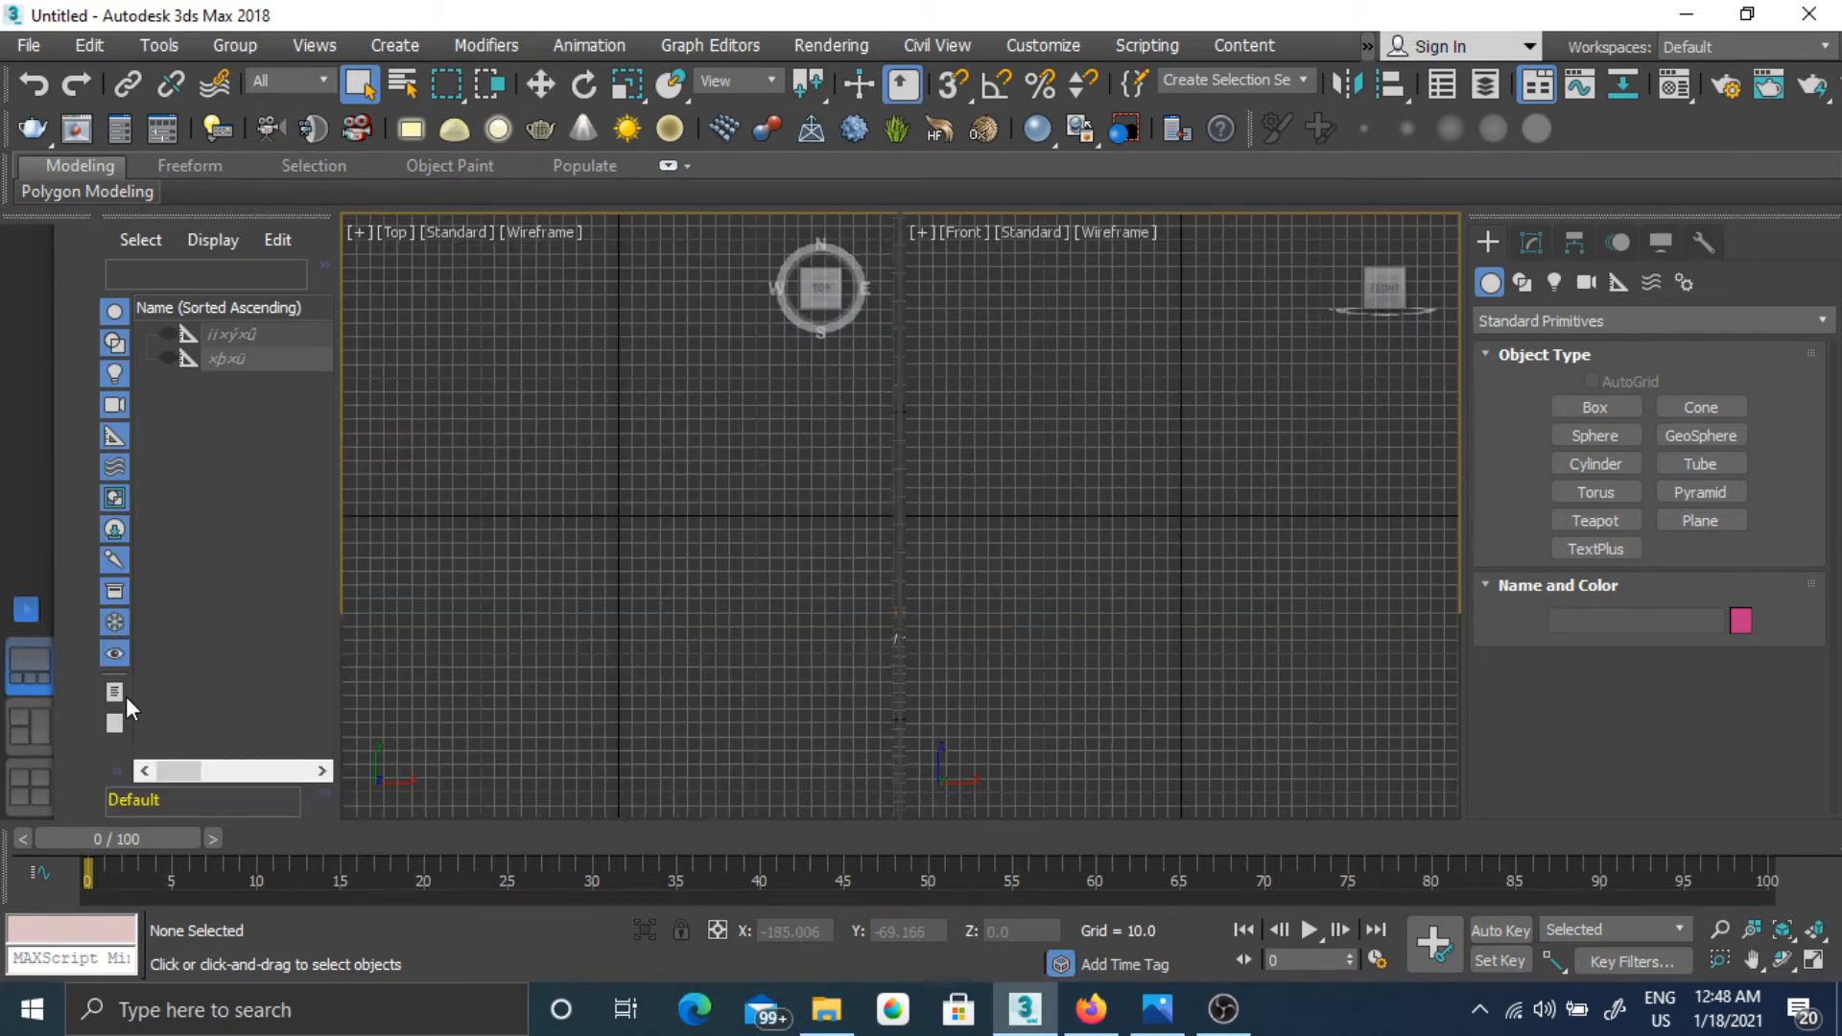
{"action": "left_click", "coordinate": [1208, 599]}
{"action": "left_click", "coordinate": [620, 575]}
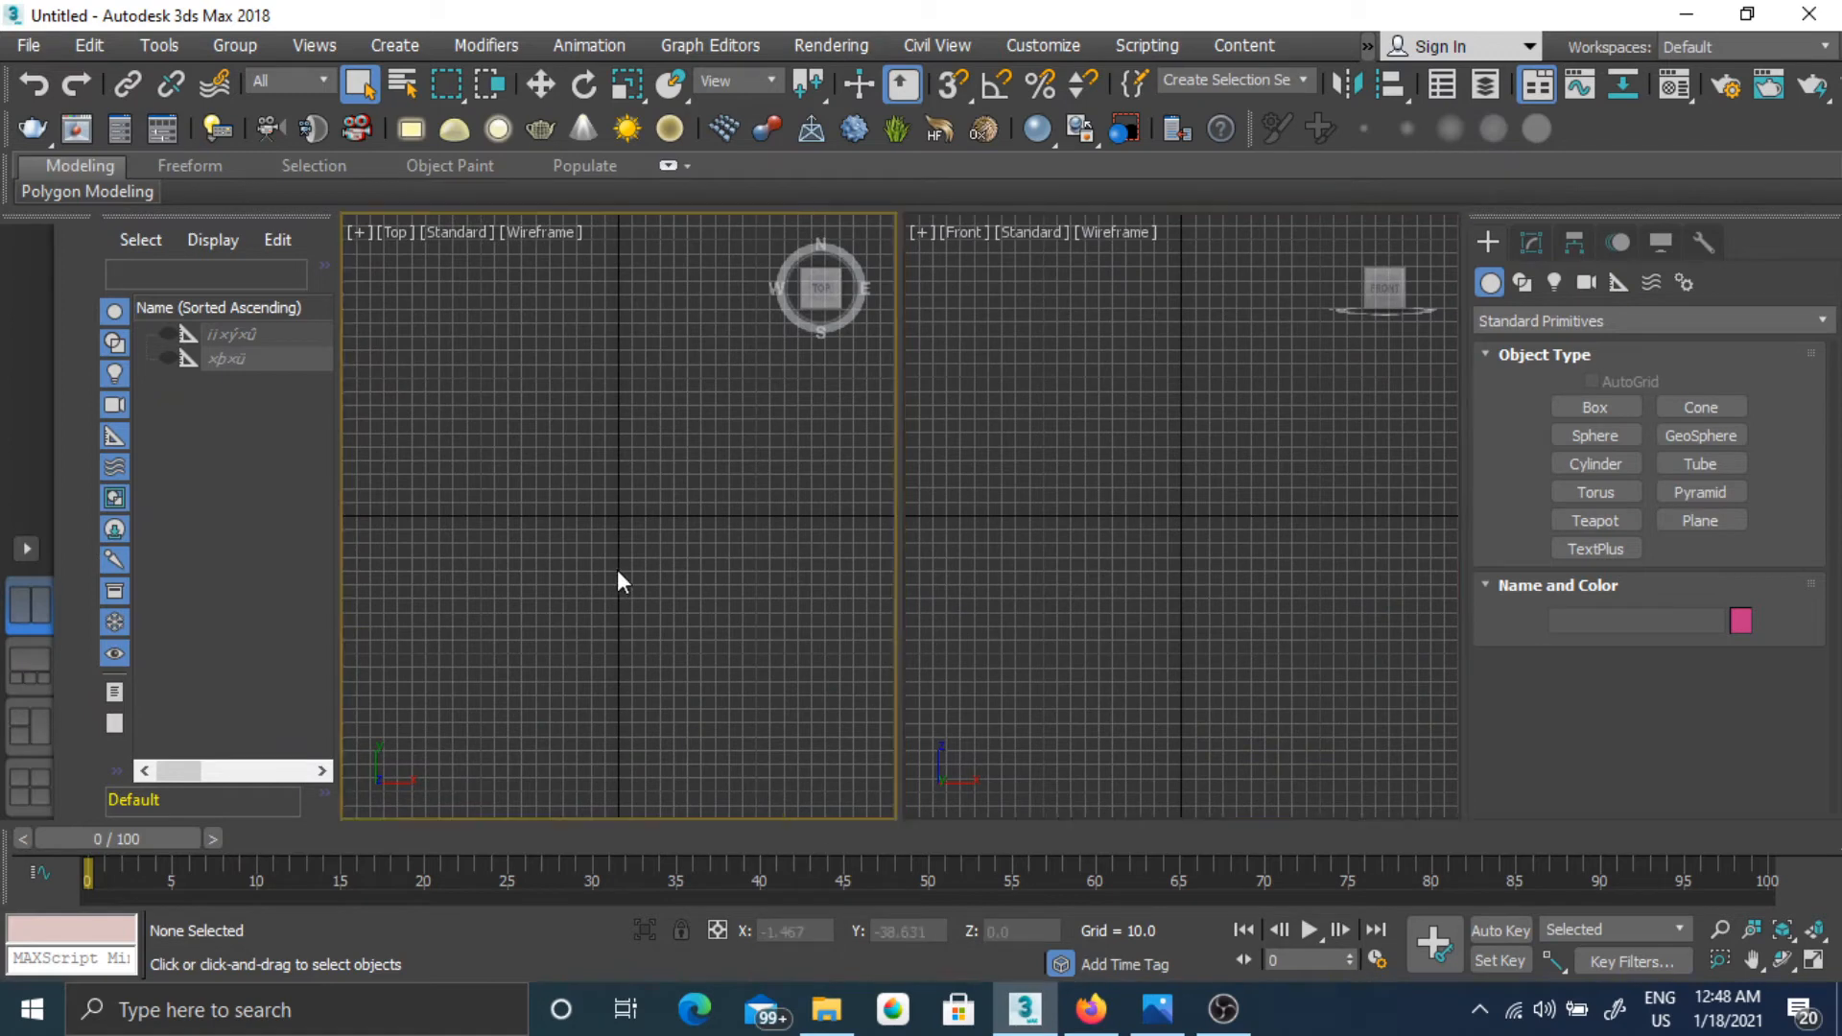
Switch back and forth through the saved viewport layouts, finishing on the Quad 4 layout.
{"action": "left_click", "coordinate": [33, 660]}
{"action": "left_click", "coordinate": [19, 723]}
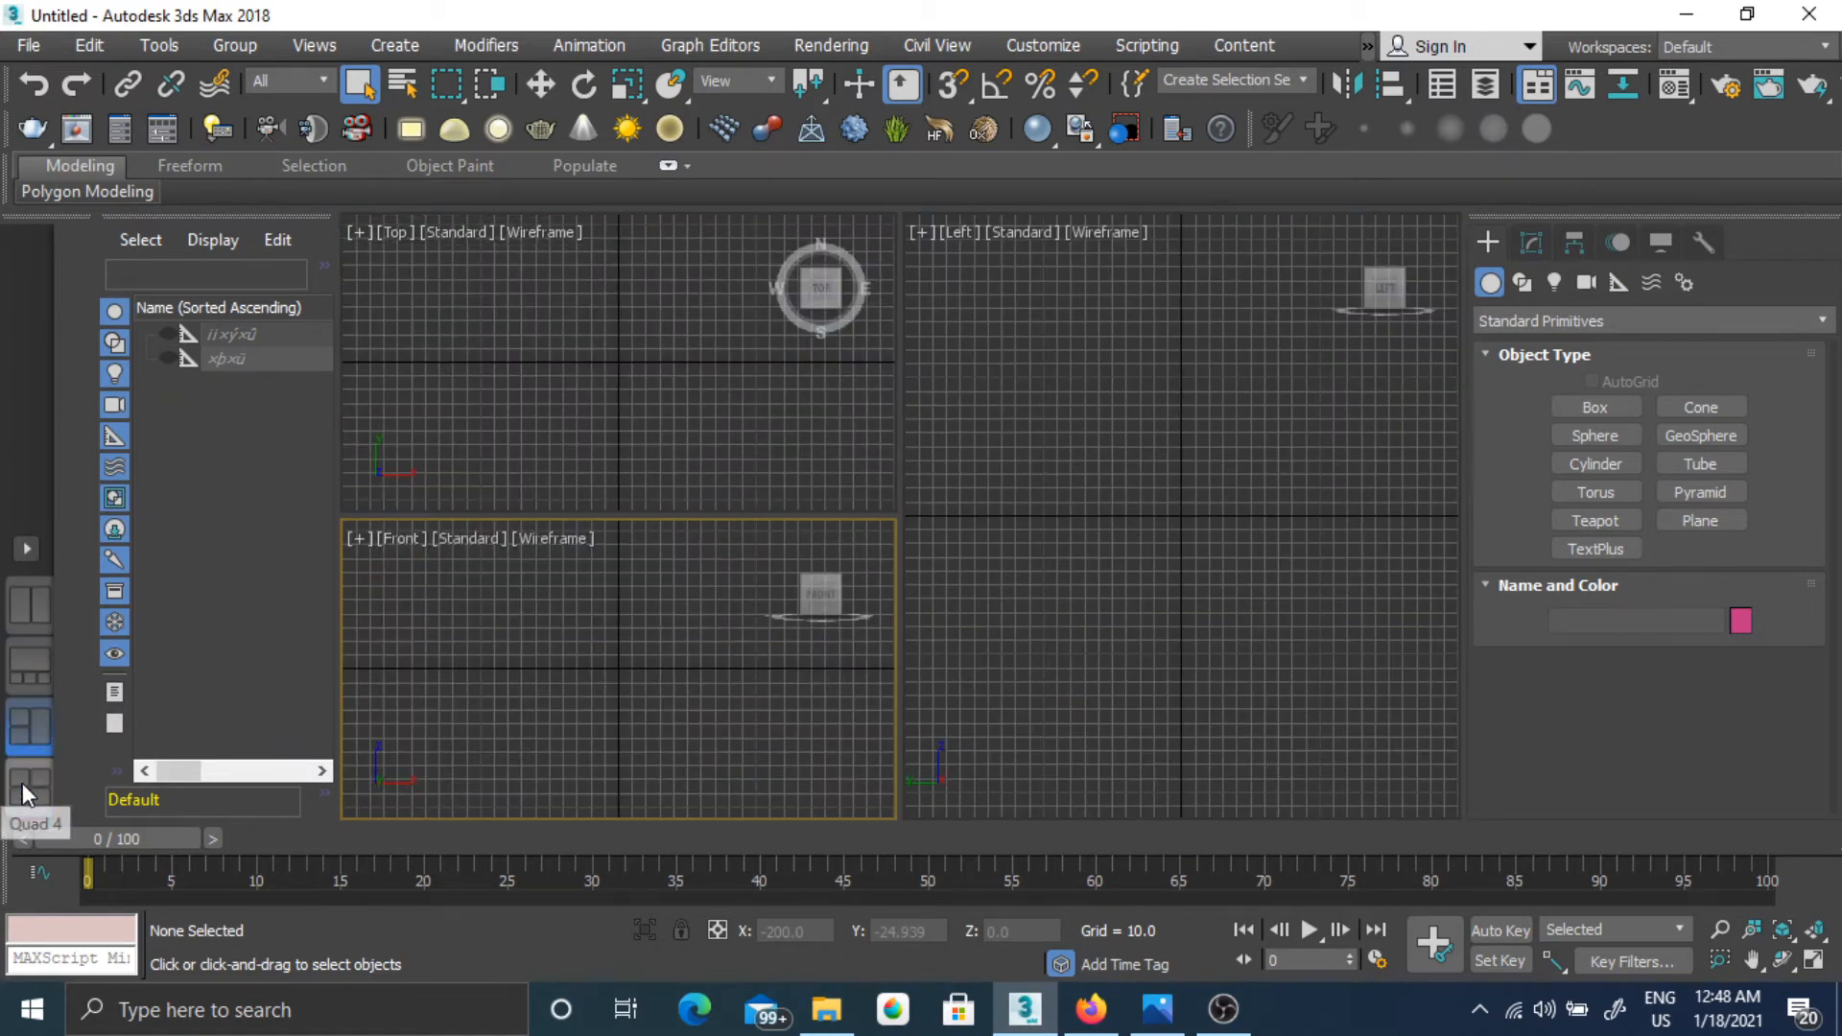
{"action": "left_click", "coordinate": [21, 788]}
{"action": "left_click", "coordinate": [14, 744]}
{"action": "left_click", "coordinate": [36, 671]}
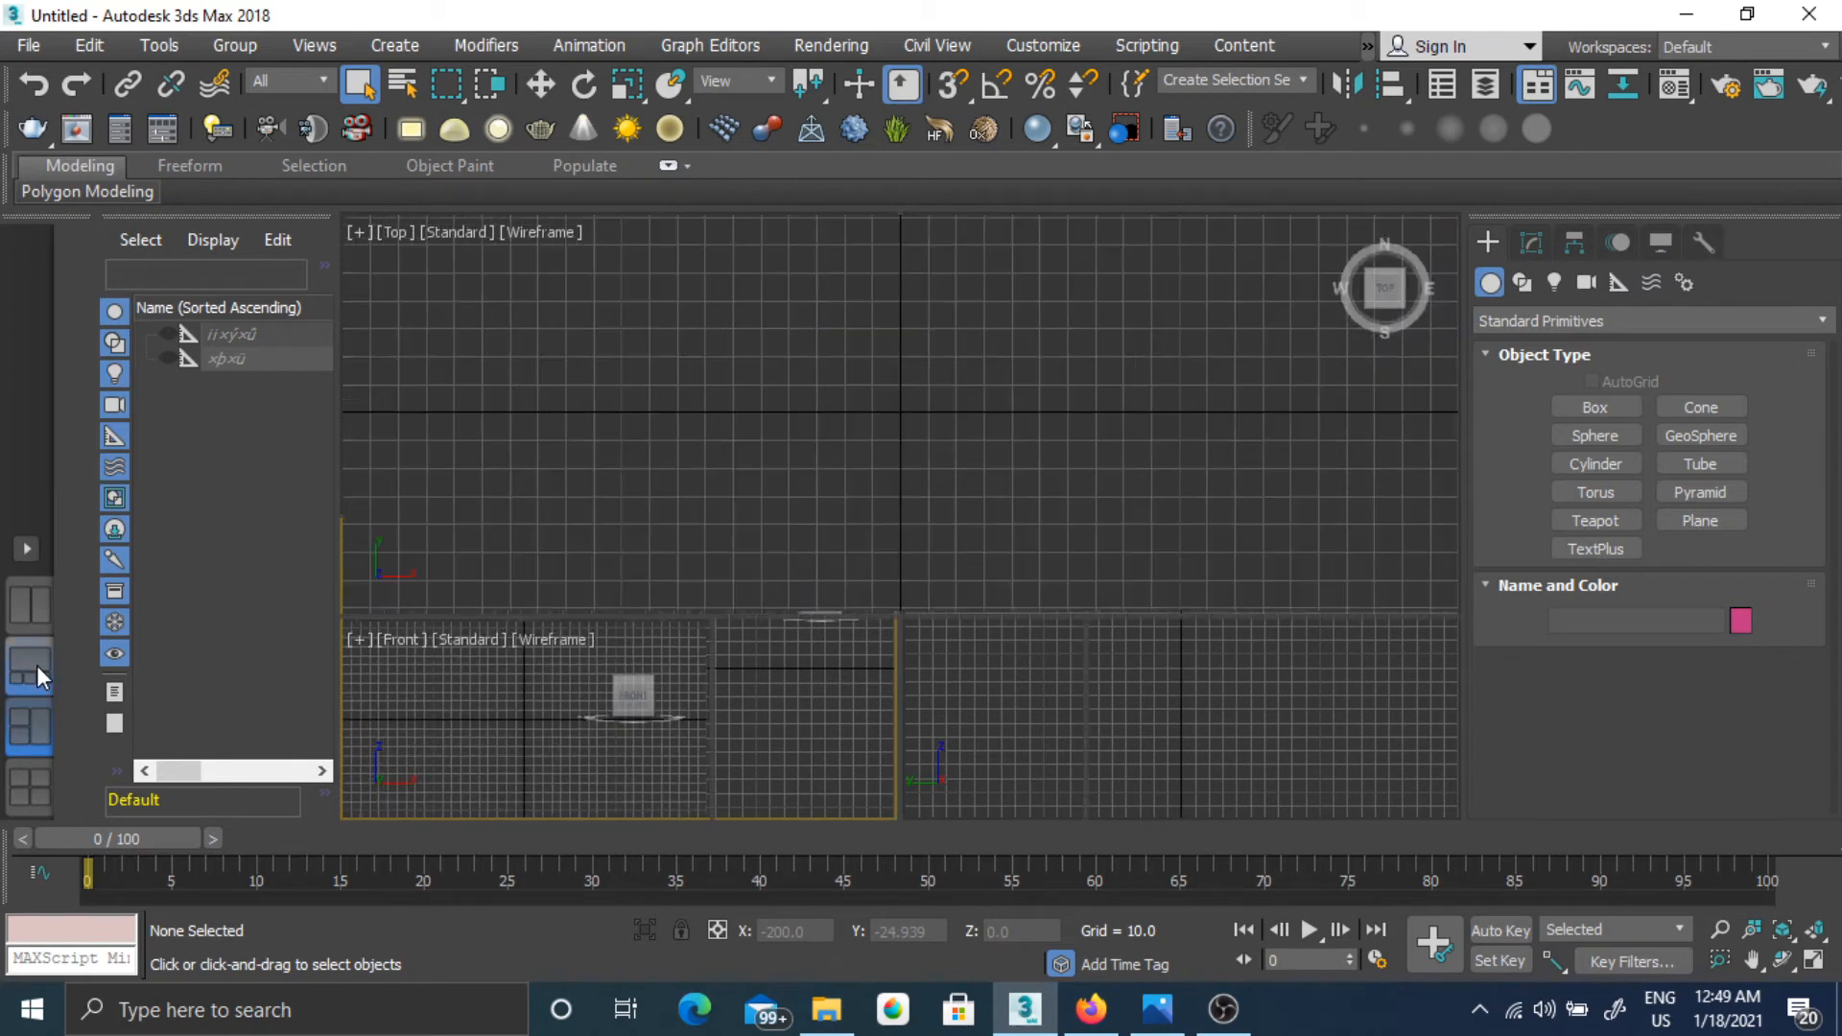
{"action": "left_click", "coordinate": [39, 613]}
{"action": "left_click", "coordinate": [30, 670]}
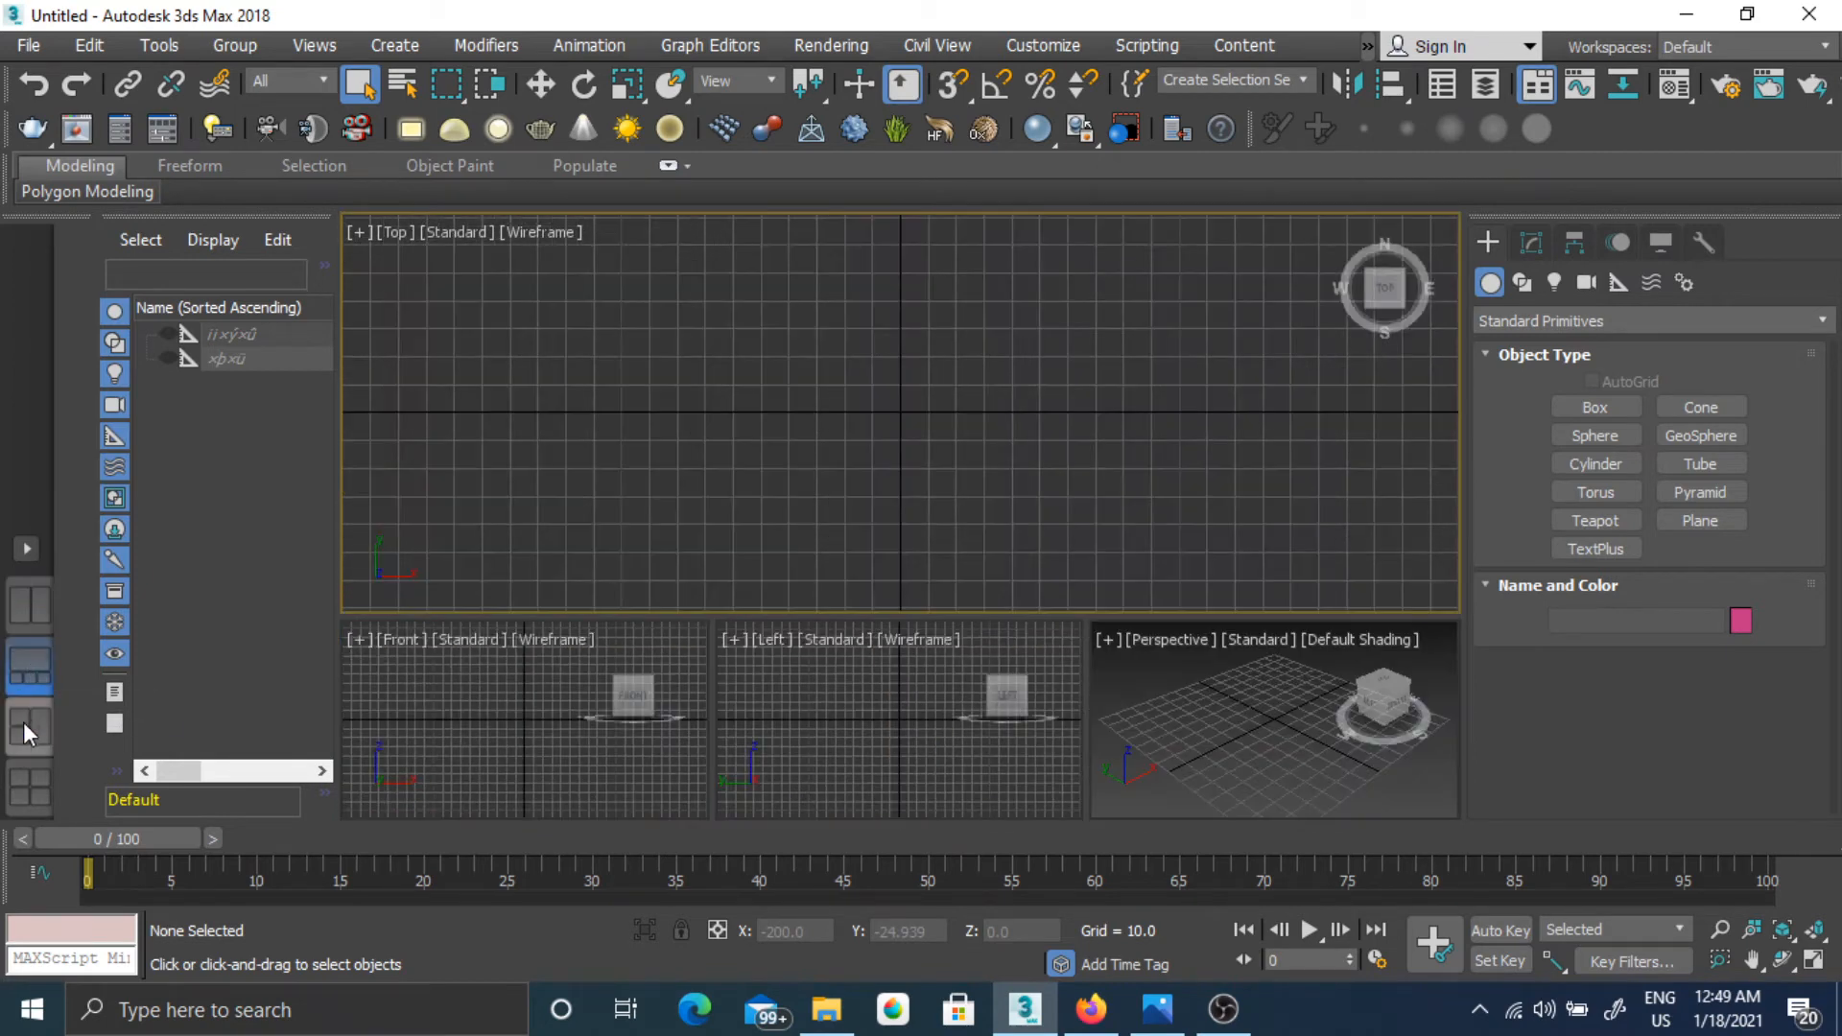
{"action": "left_click", "coordinate": [25, 749]}
{"action": "left_click", "coordinate": [30, 783]}
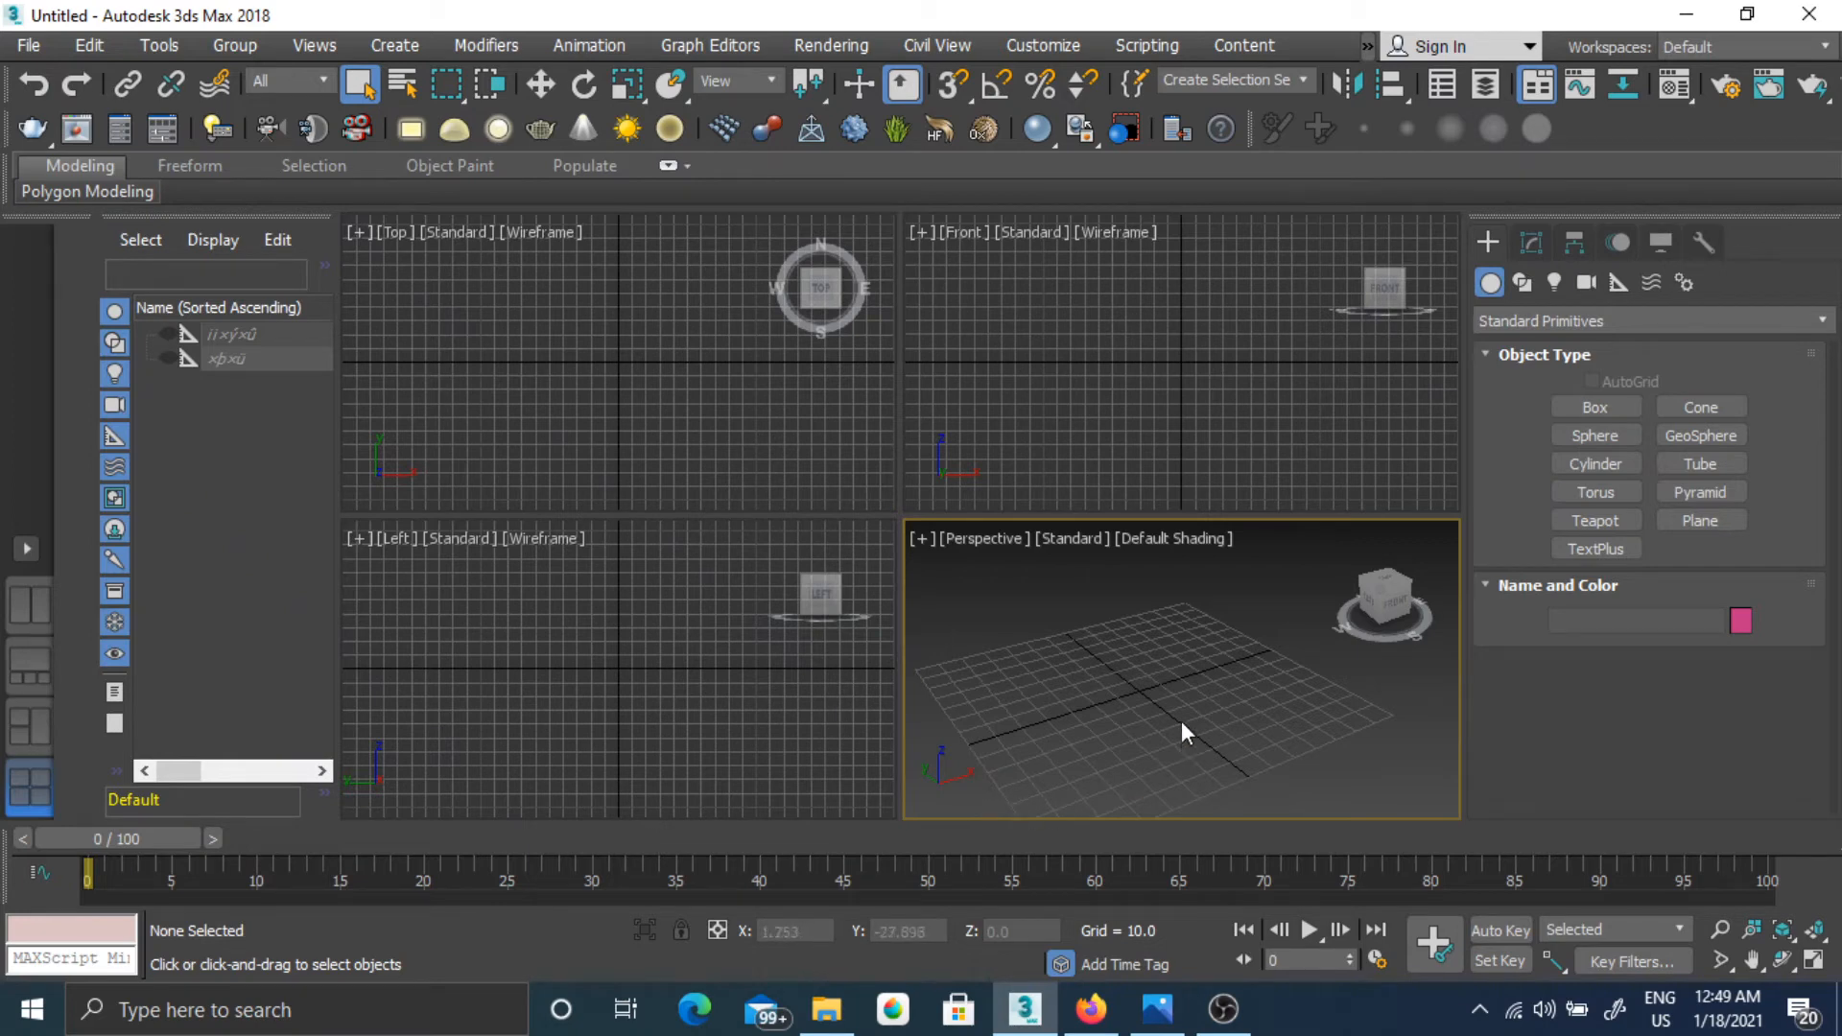
Create an upright box about 23 units long on the far side of the grid in the Perspective view.
{"action": "middle_click_drag", "start_coordinate": [1169, 682], "coordinate": [1216, 678]}
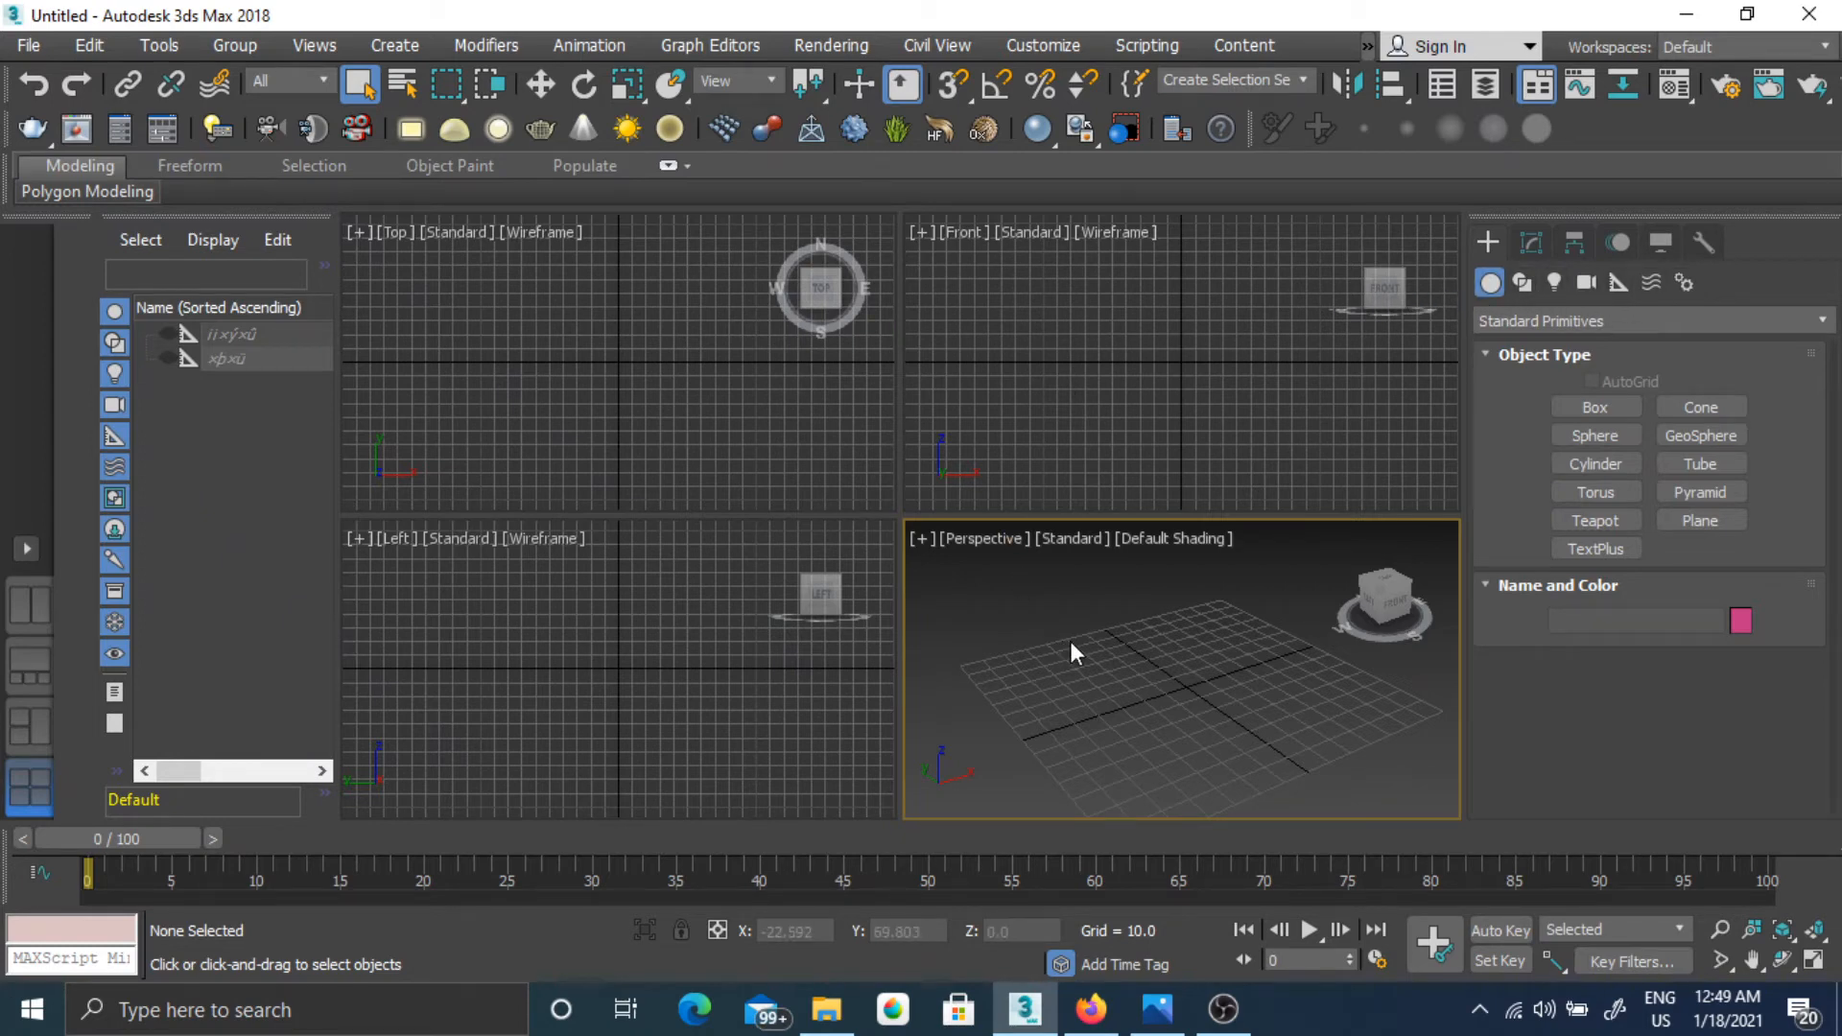
{"action": "middle_click_drag", "start_coordinate": [1158, 641], "coordinate": [1118, 605]}
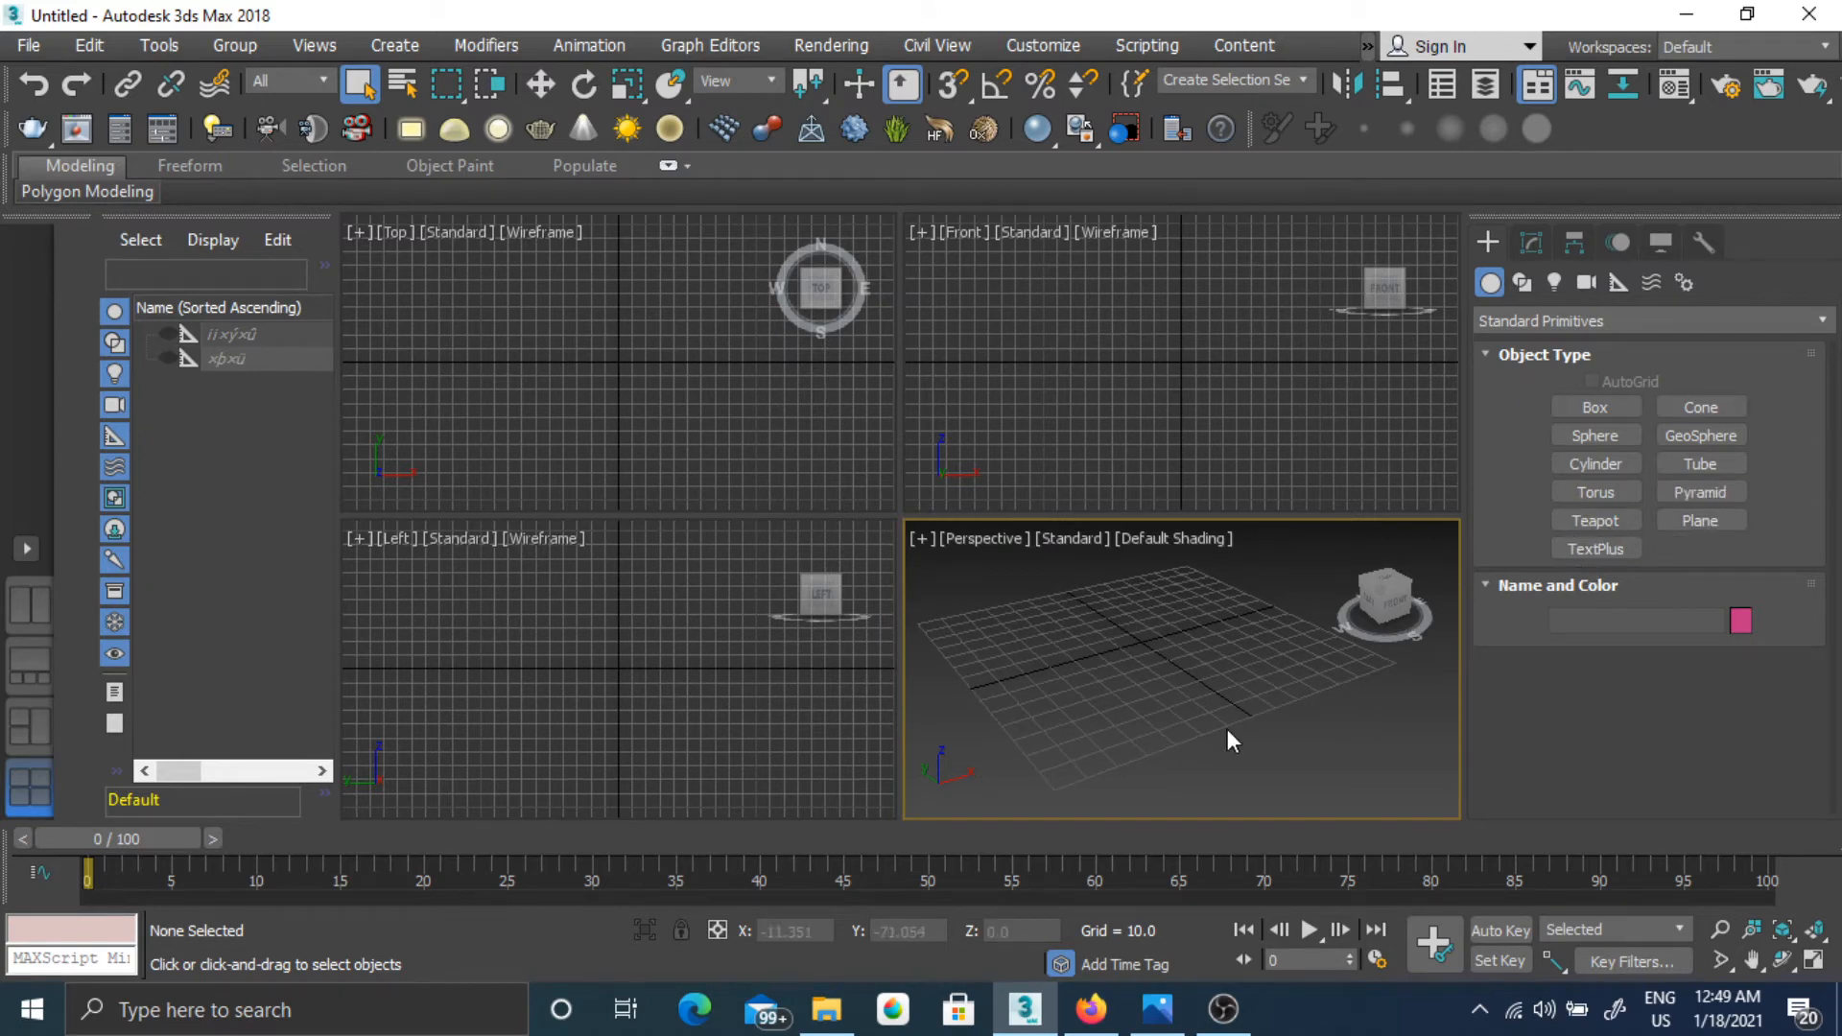
{"action": "scroll", "coordinate": [1227, 734], "scroll_direction": "down", "scroll_amount": 4}
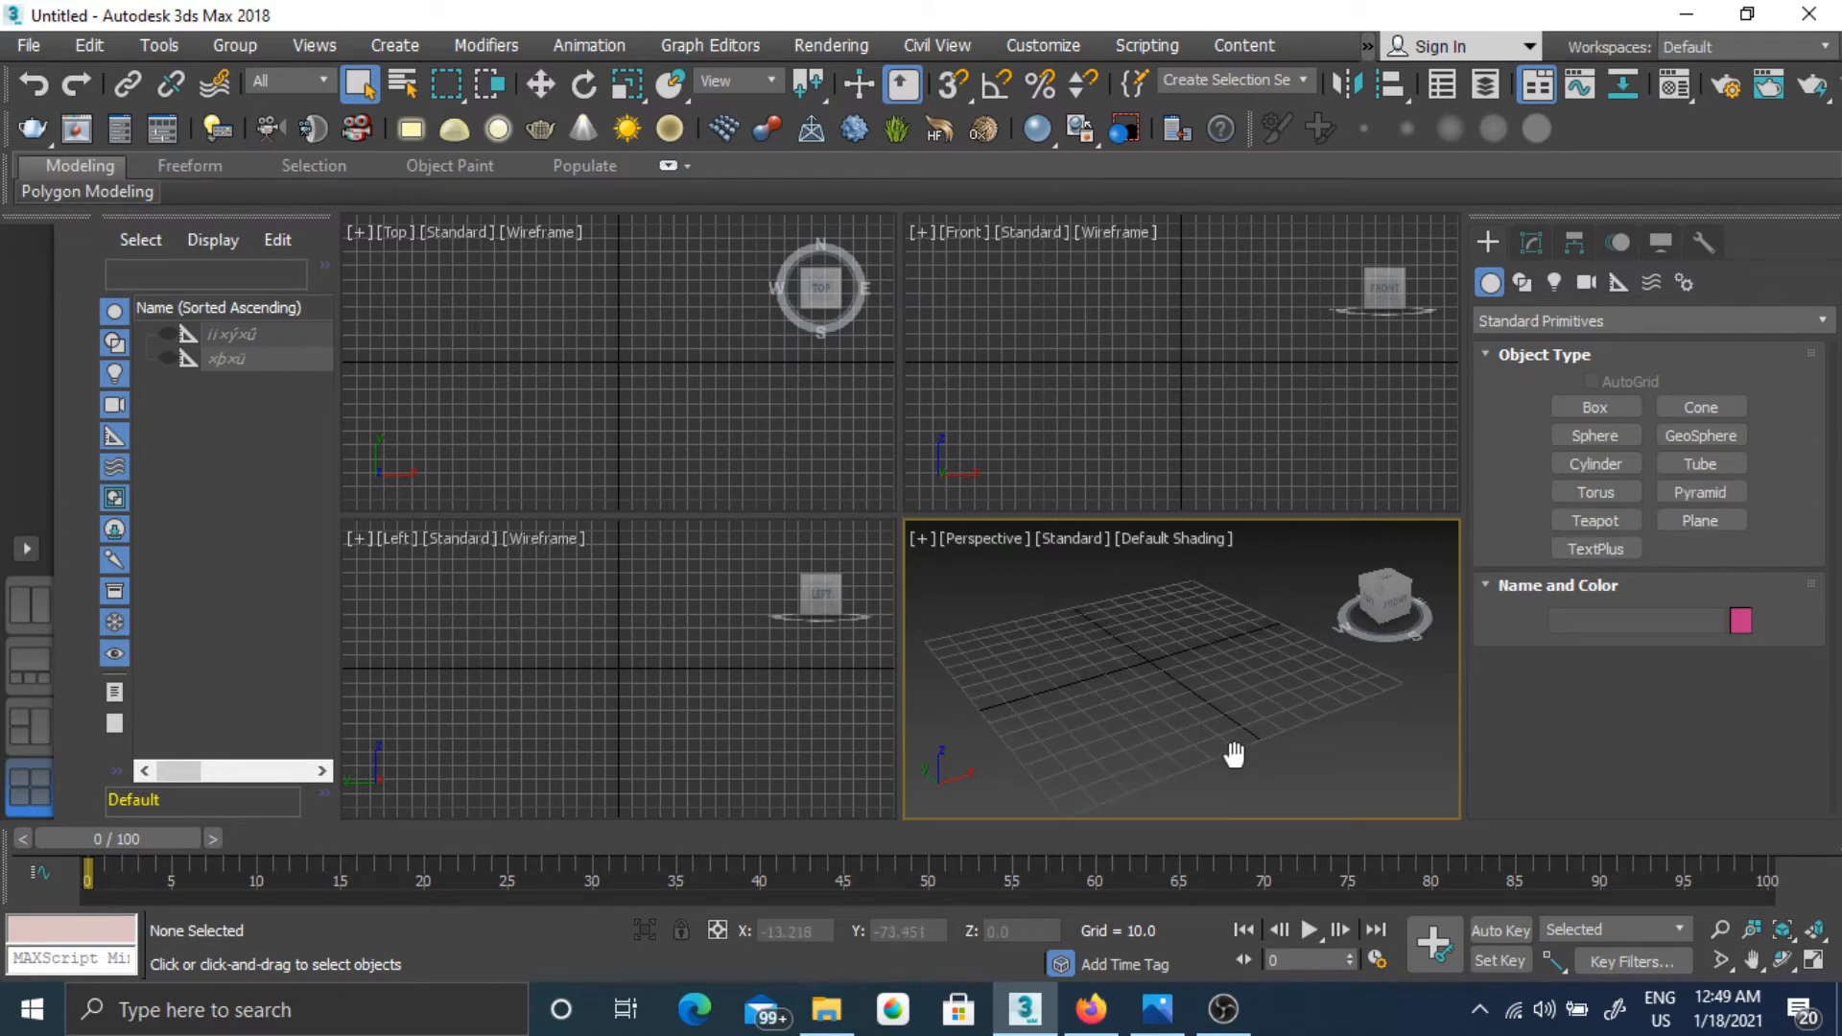
{"action": "left_click", "coordinate": [1565, 406]}
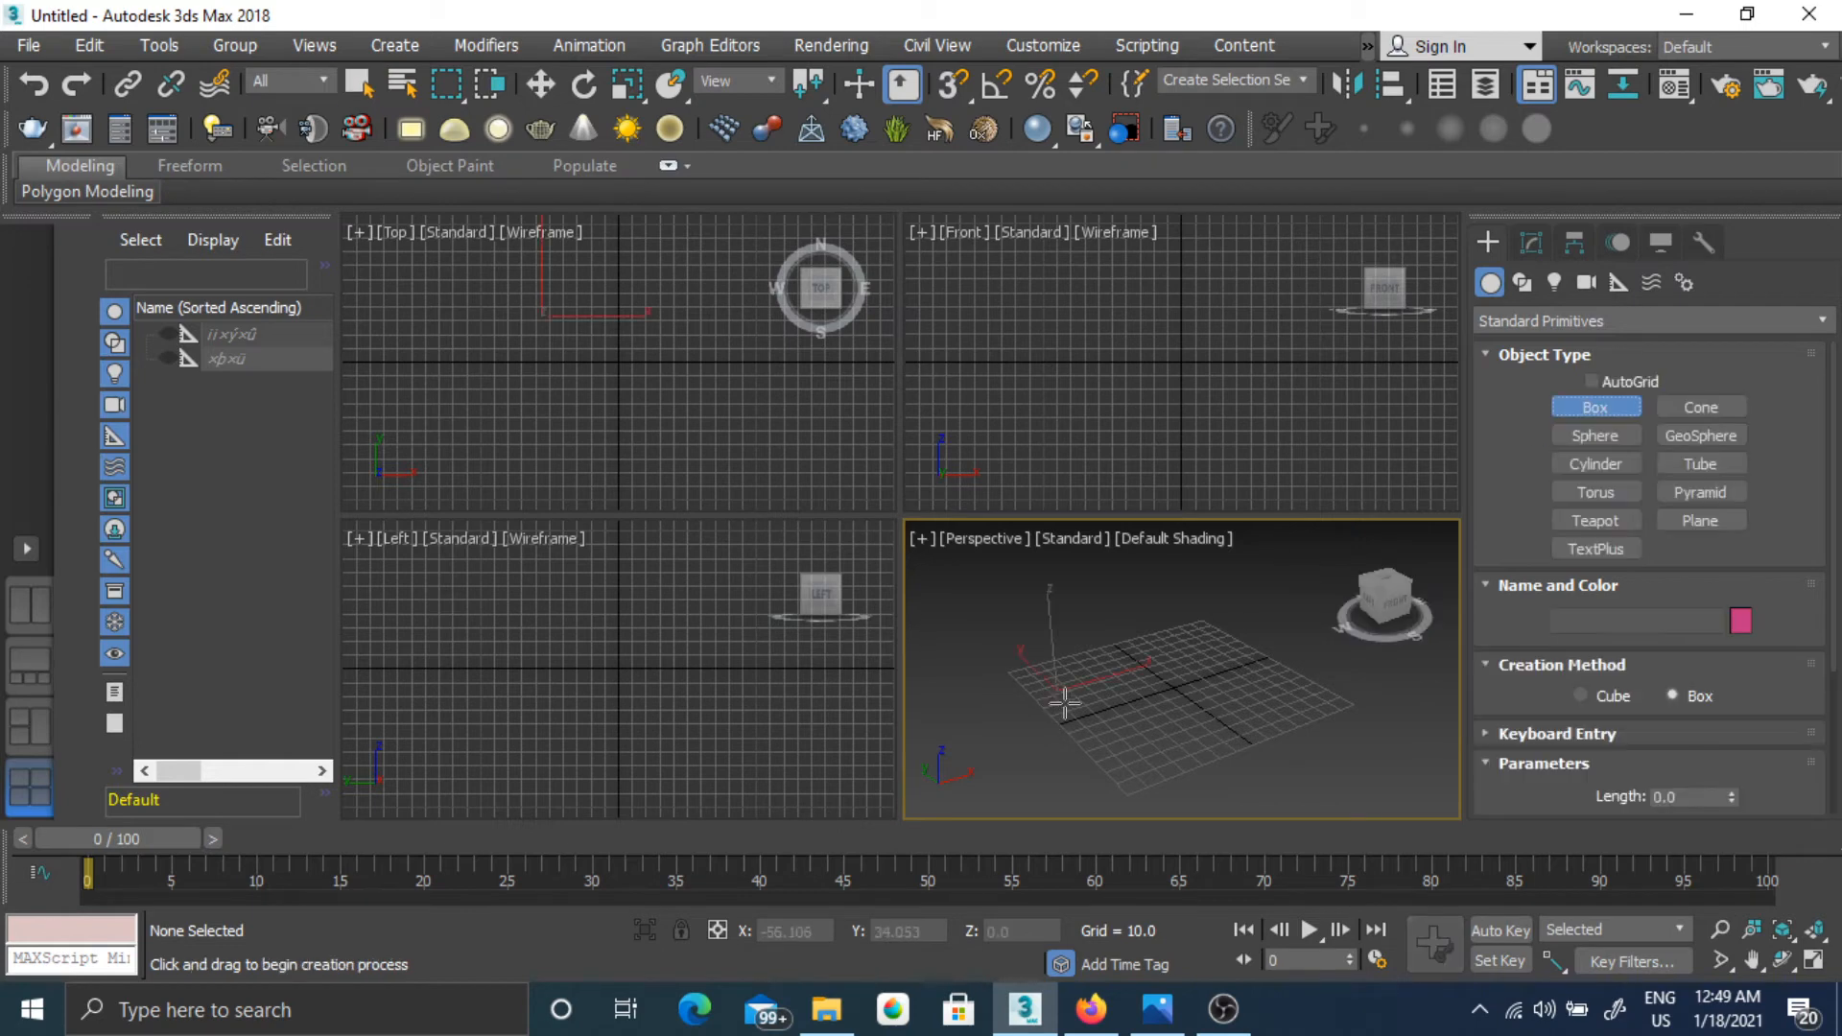
{"action": "left_click_drag", "start_coordinate": [1061, 693], "coordinate": [1111, 699]}
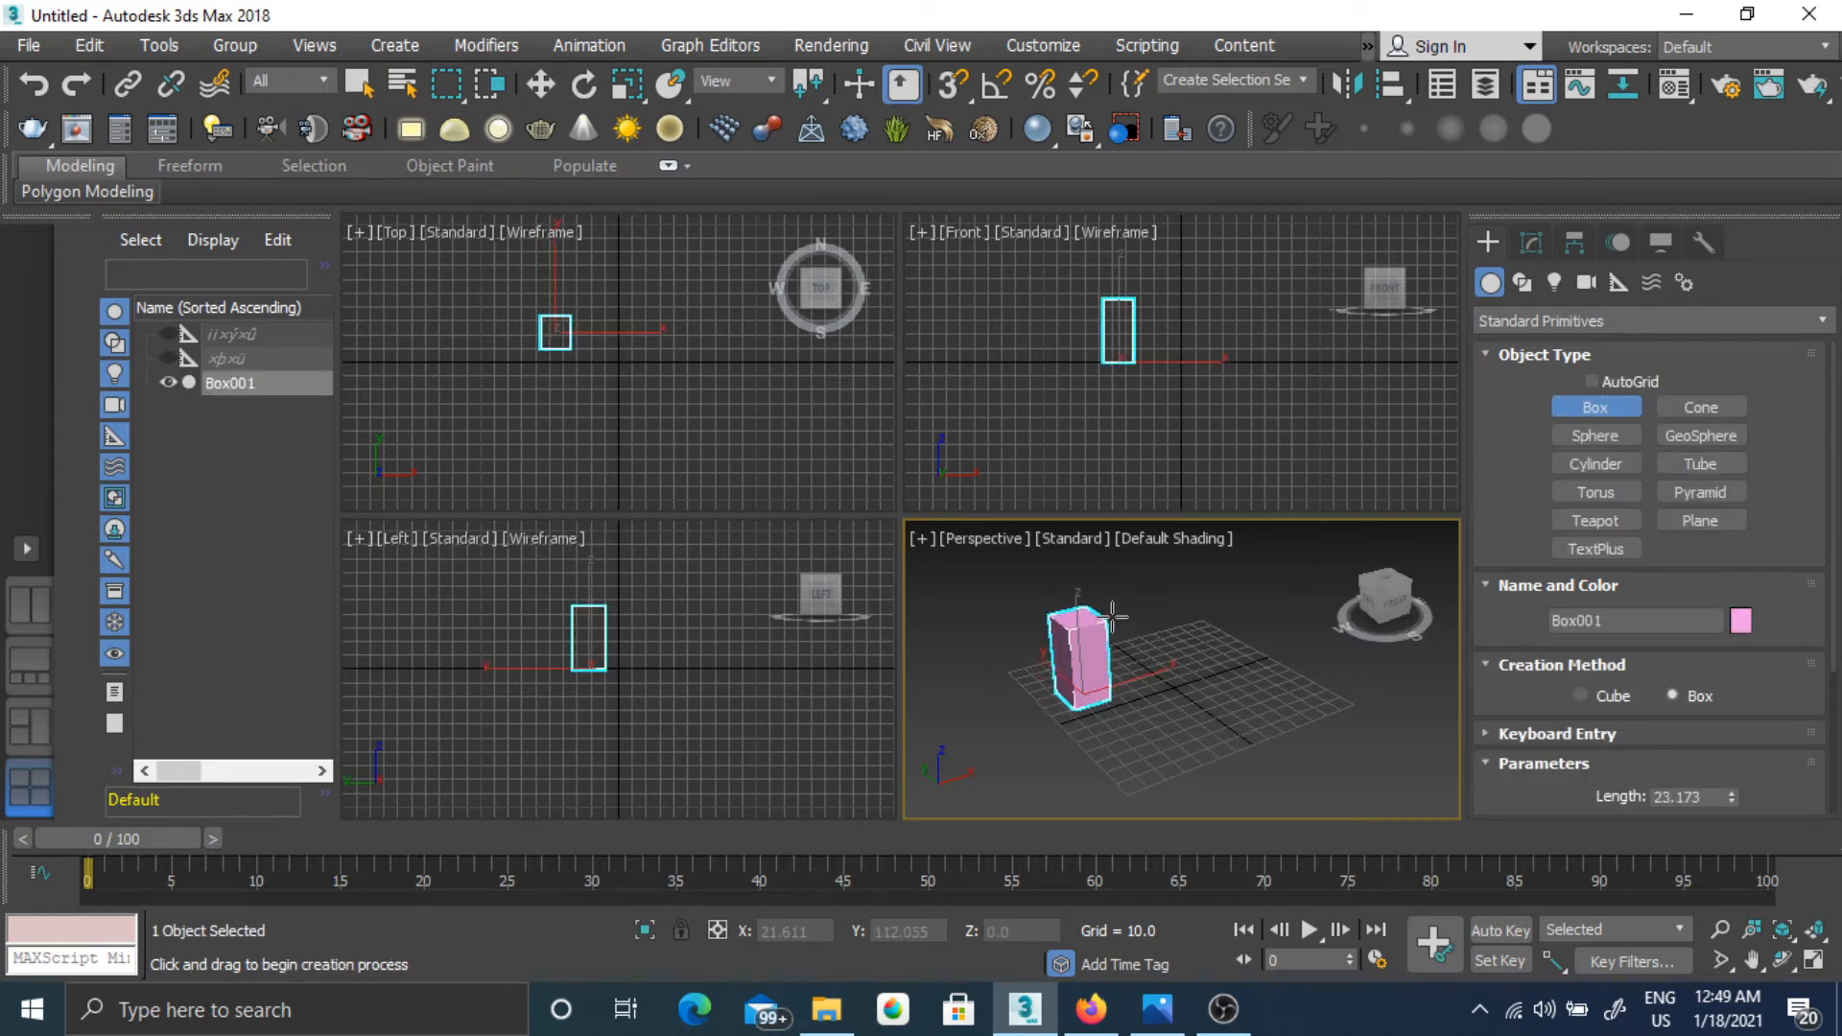
{"action": "left_click", "coordinate": [1113, 617]}
Create a cylinder of about 19.6 radius beside the box, and a teapot of about 12.6 radius in front of the cylinder.
{"action": "left_click", "coordinate": [1575, 463]}
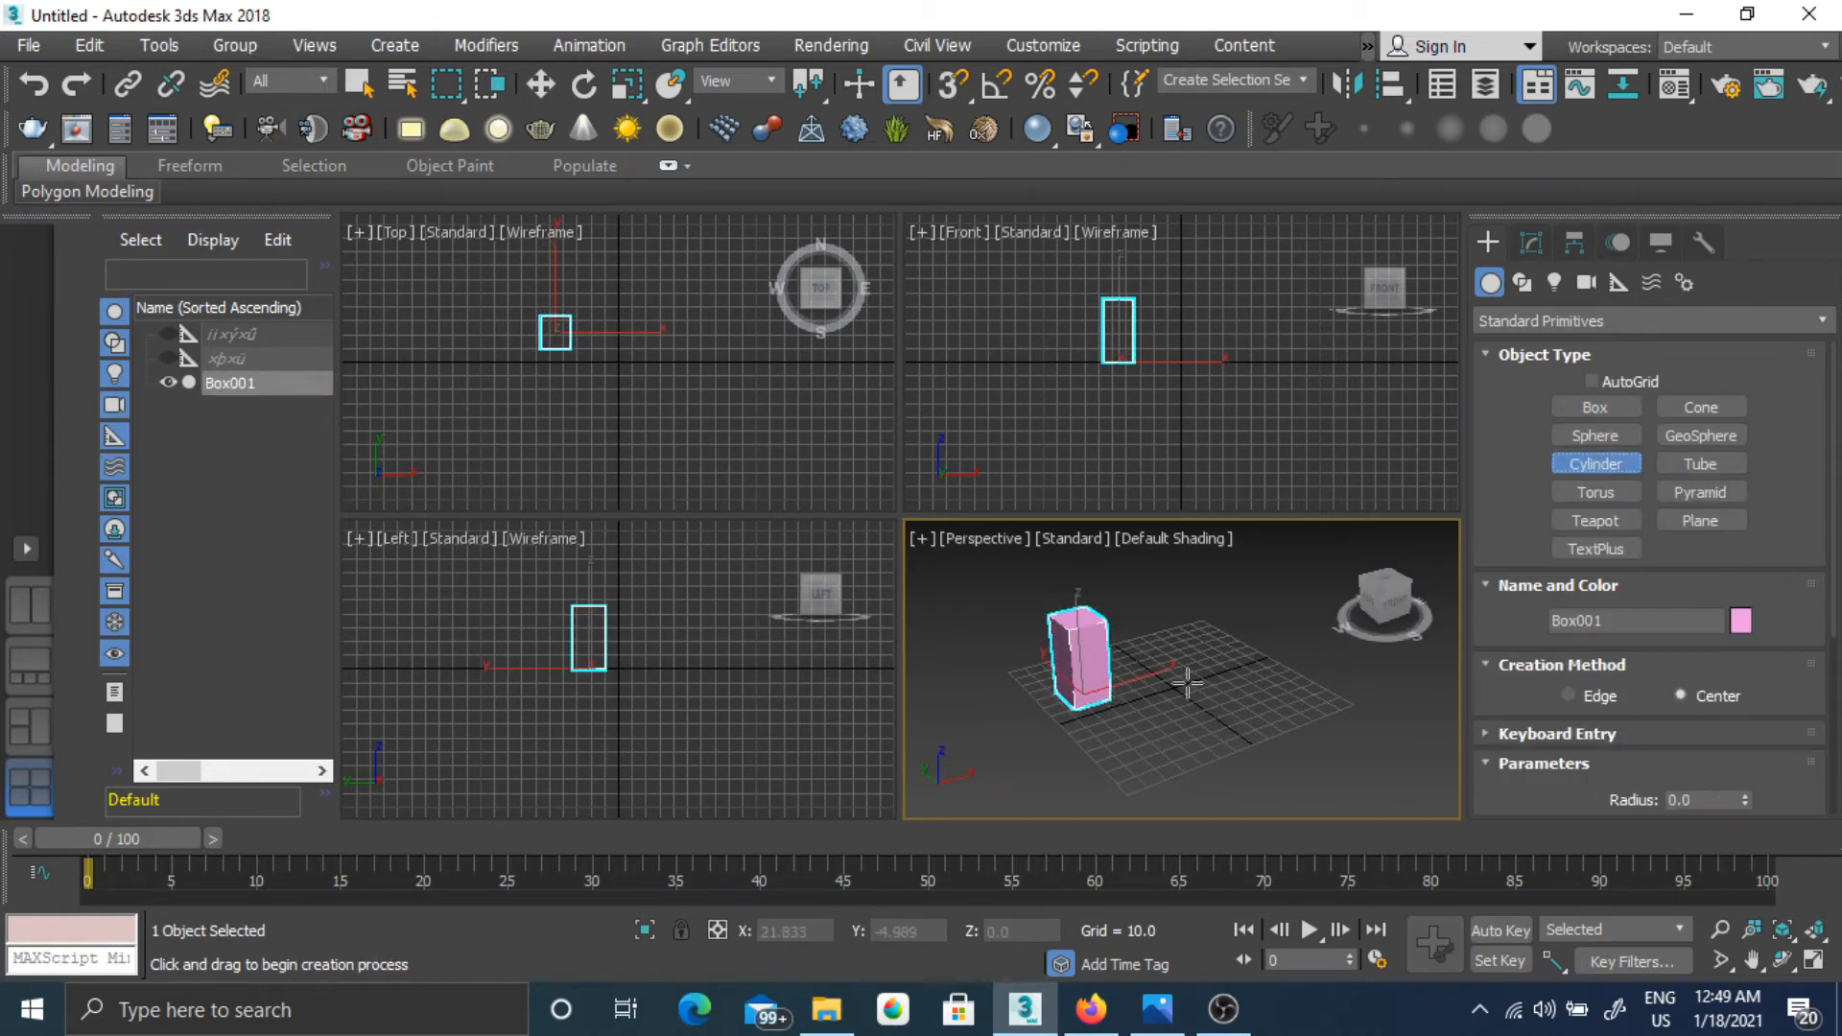
{"action": "mouse_move", "coordinate": [1175, 671]}
{"action": "left_mouse_down"}
{"action": "mouse_move", "coordinate": [1237, 681]}
{"action": "mouse_move", "coordinate": [1201, 671]}
{"action": "left_mouse_up"}
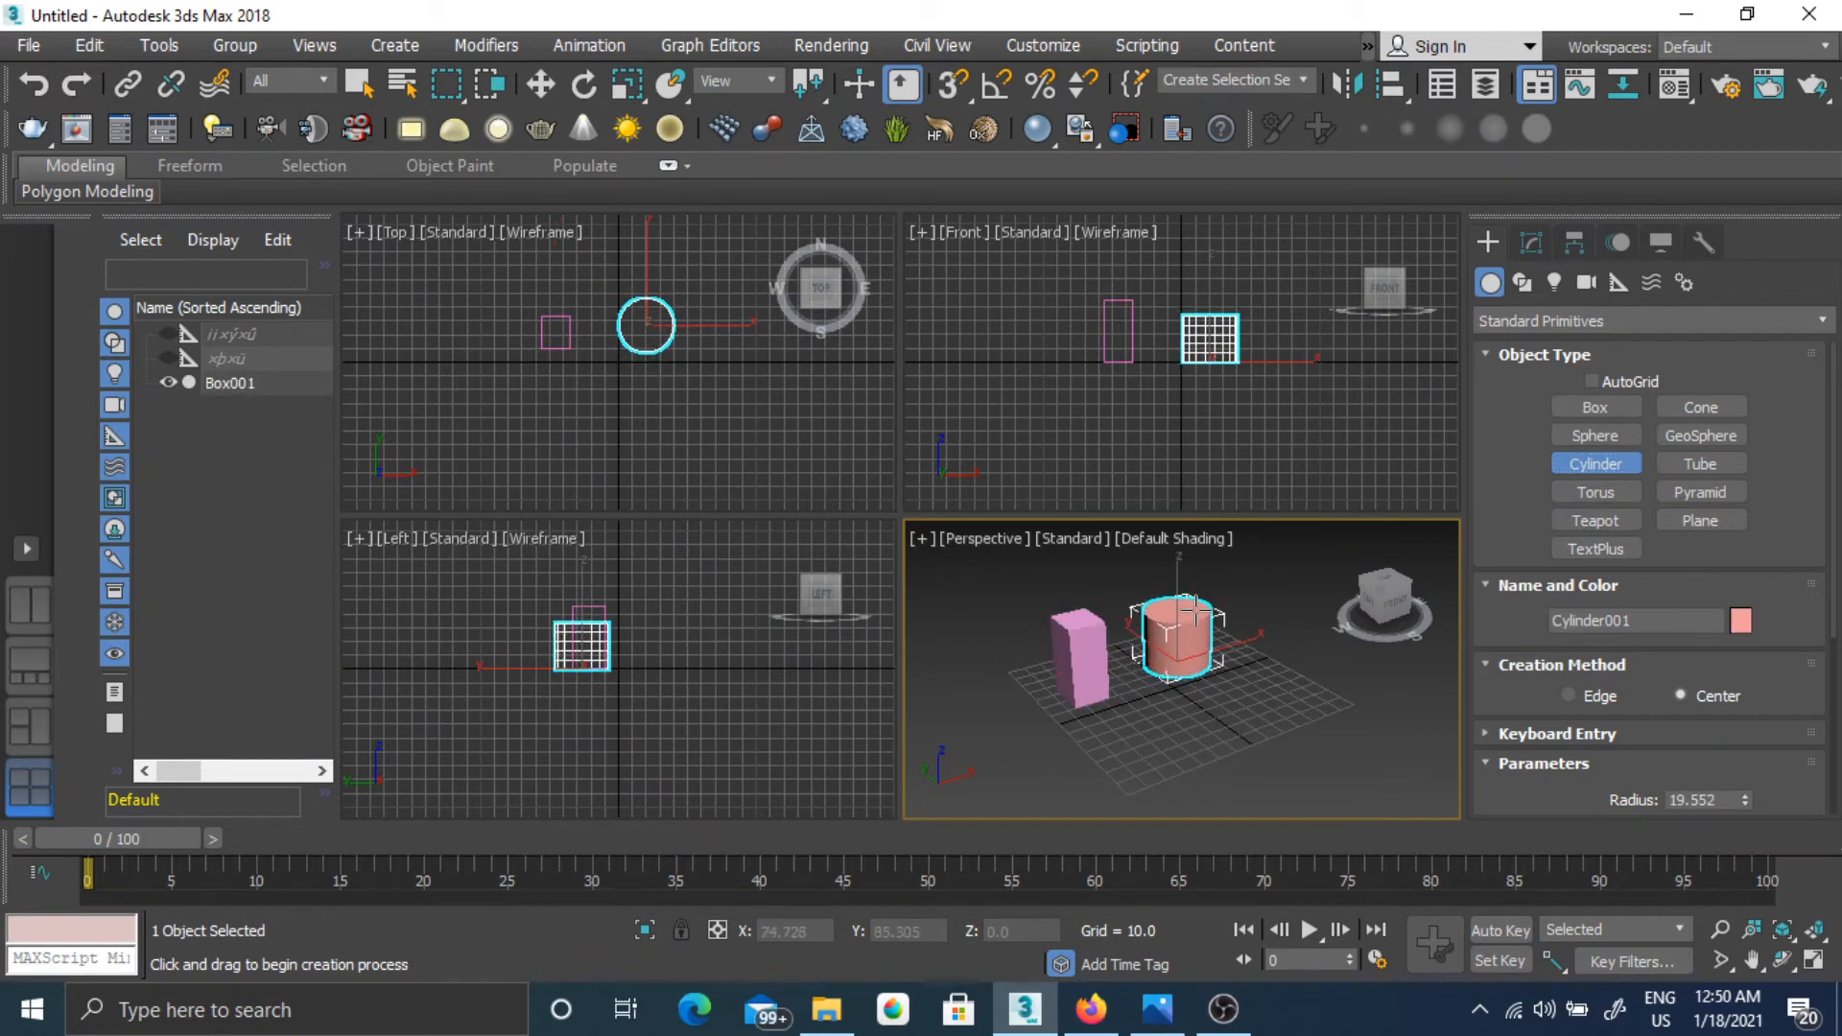
{"action": "left_click", "coordinate": [1189, 591]}
{"action": "left_click", "coordinate": [1581, 518]}
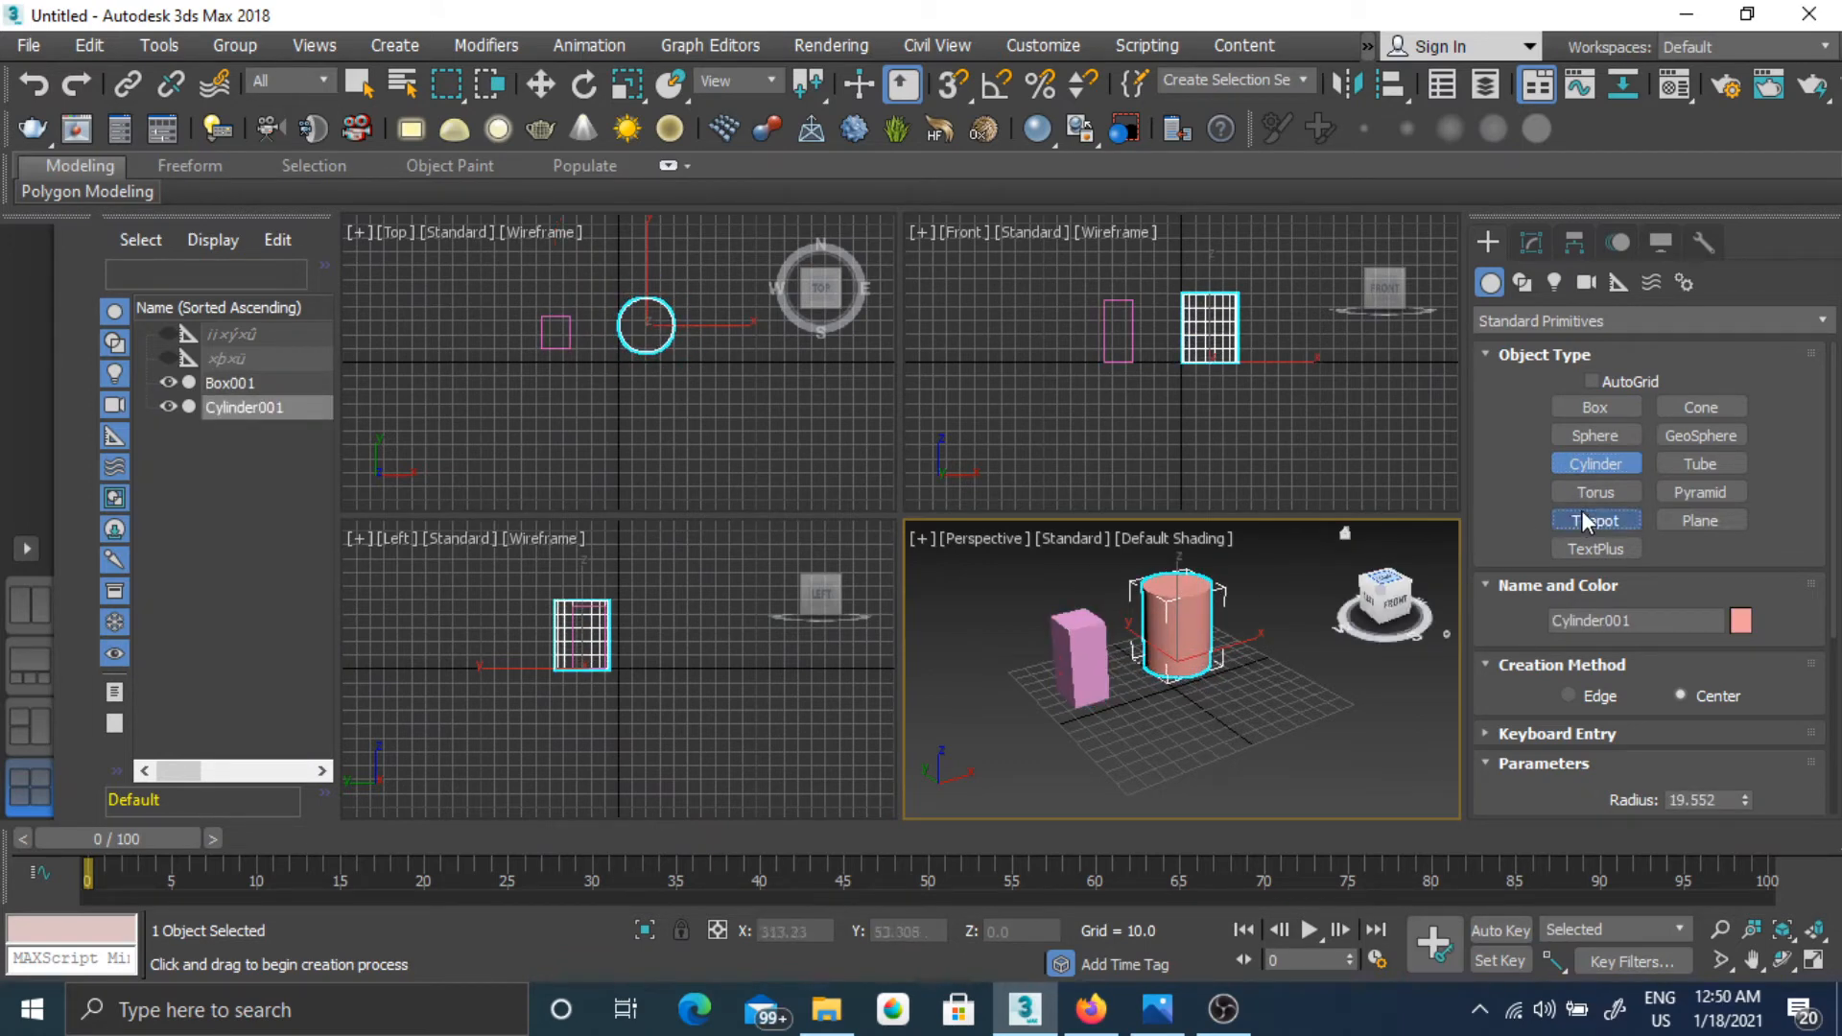
{"action": "left_click_drag", "start_coordinate": [1165, 693], "coordinate": [1194, 700]}
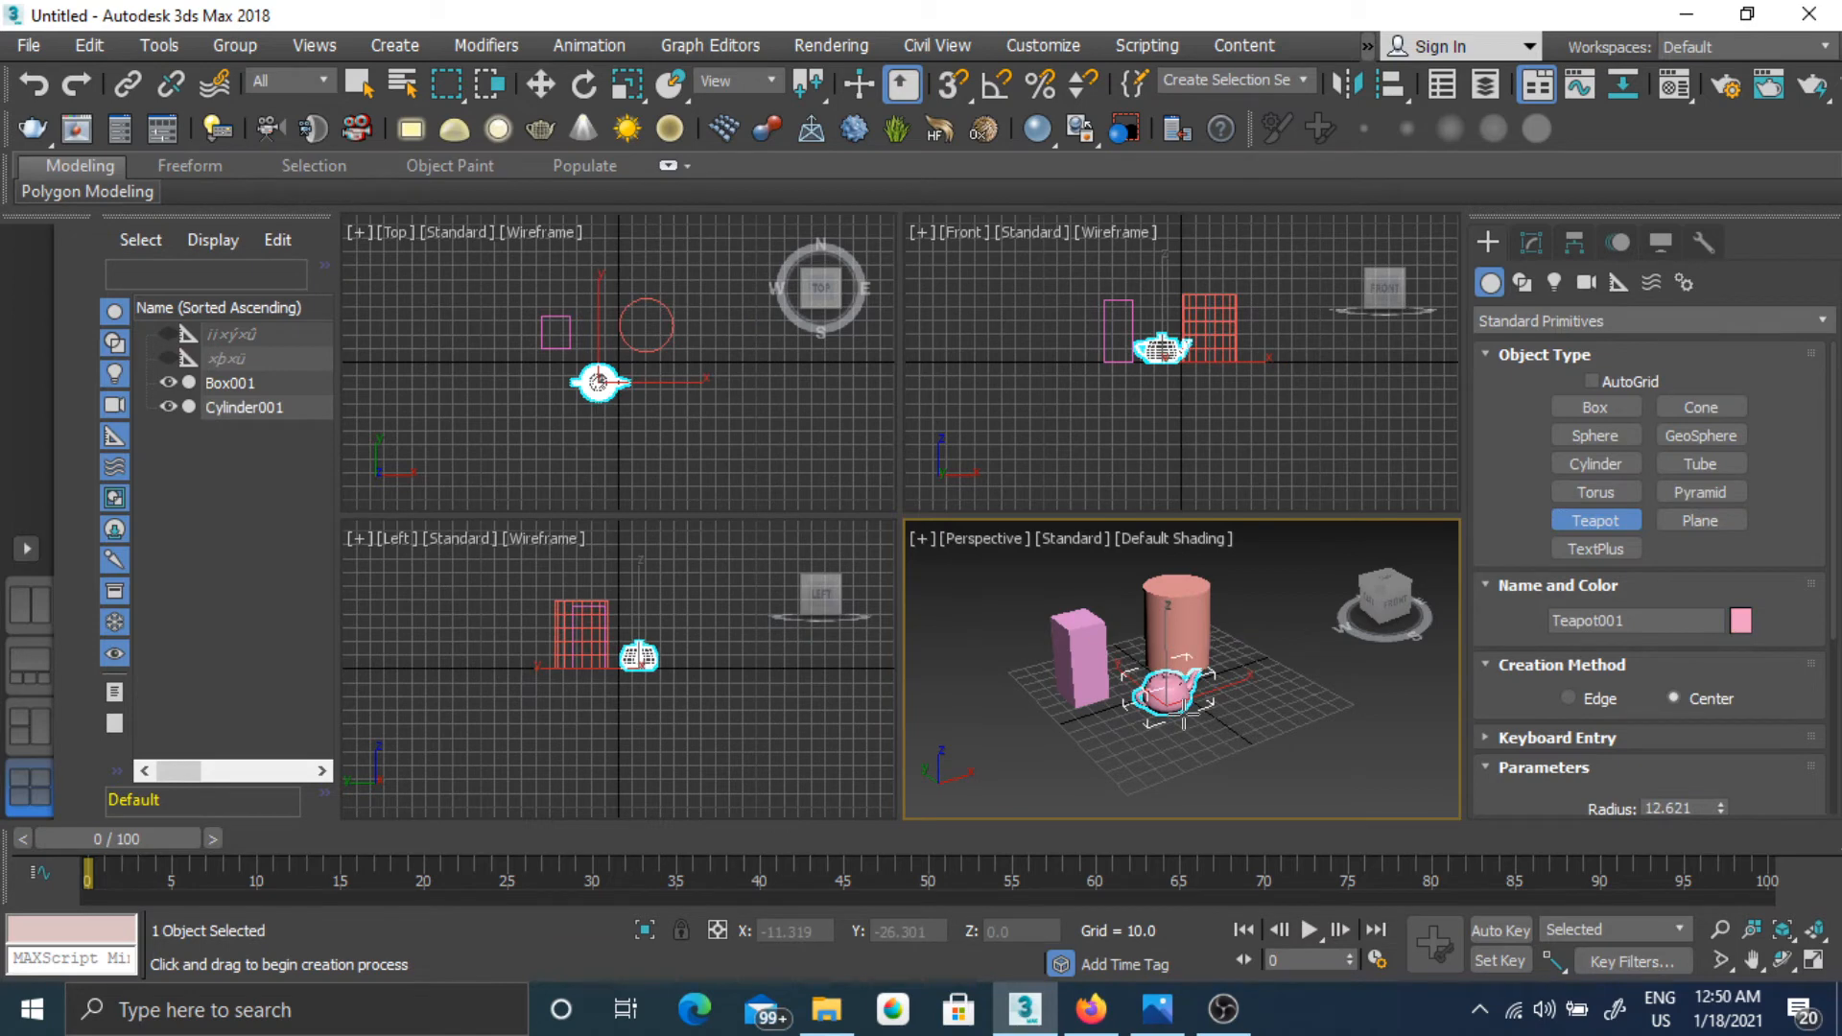
Create a tube with Radius 1 of about 19.4 in front of the box, about as tall as the cylinder.
{"action": "left_click", "coordinate": [1700, 464]}
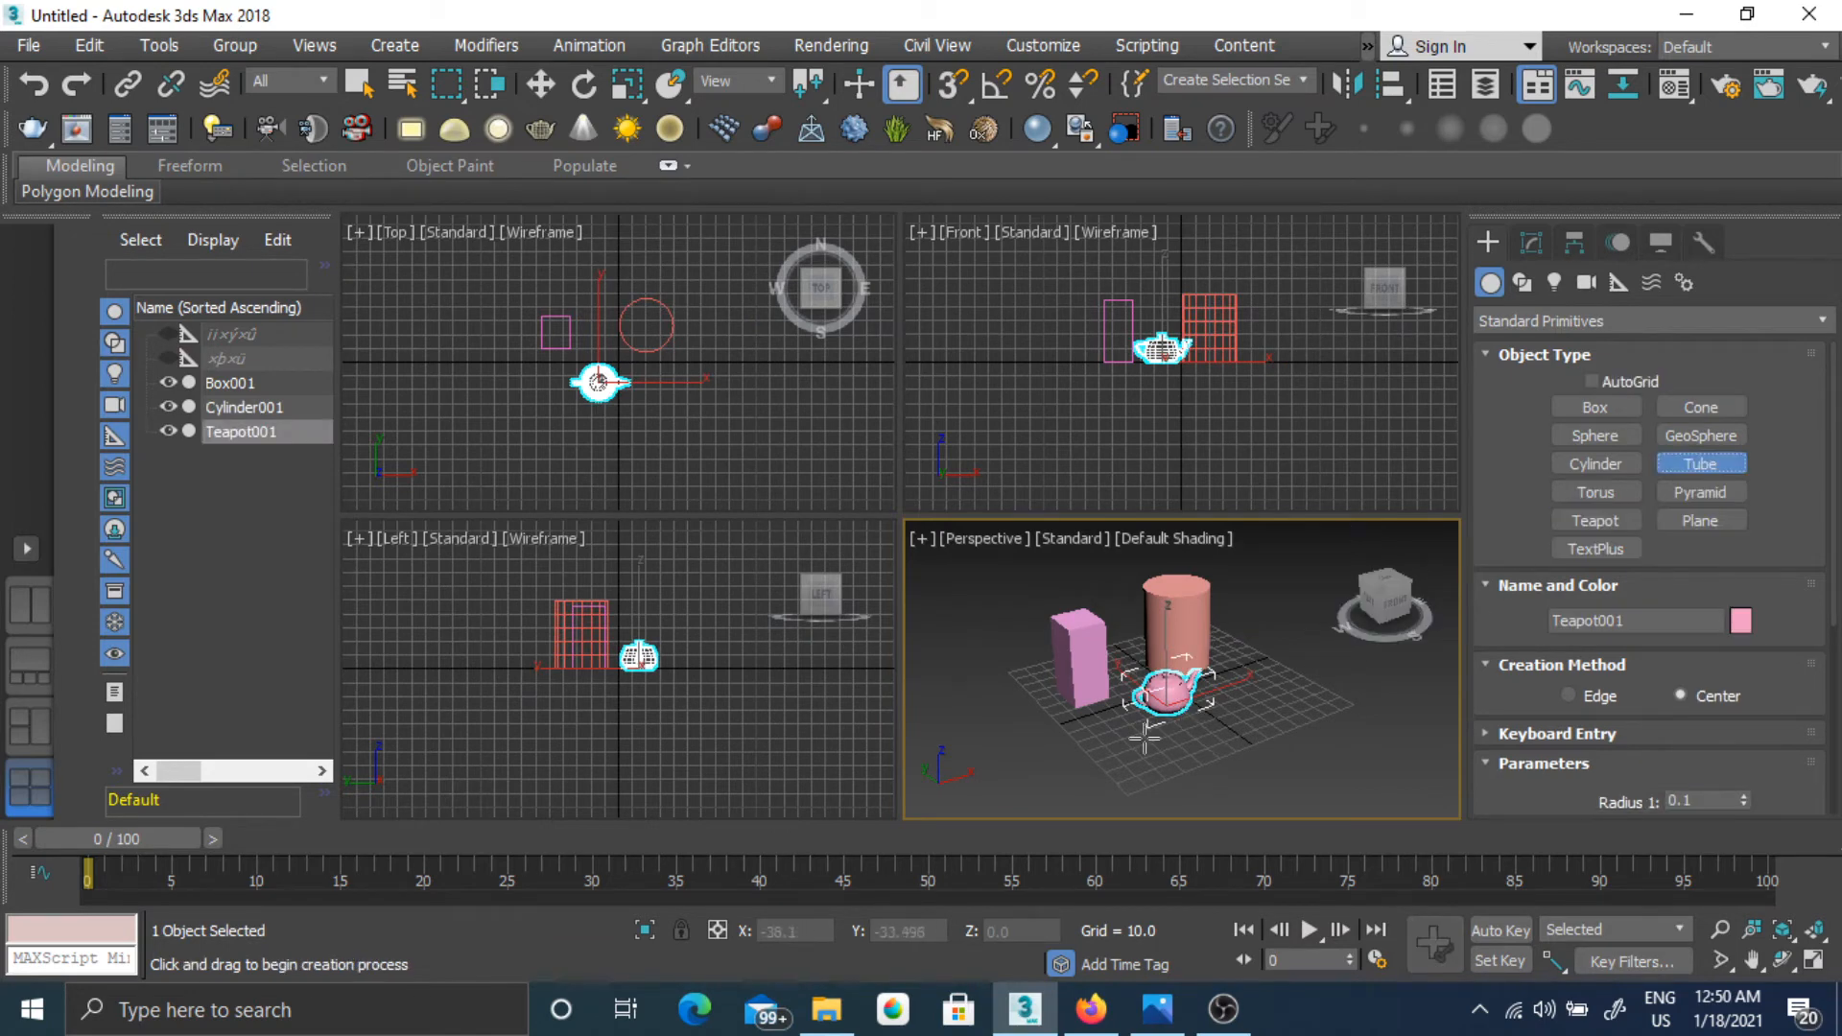
{"action": "left_click_drag", "start_coordinate": [1124, 751], "coordinate": [1151, 769]}
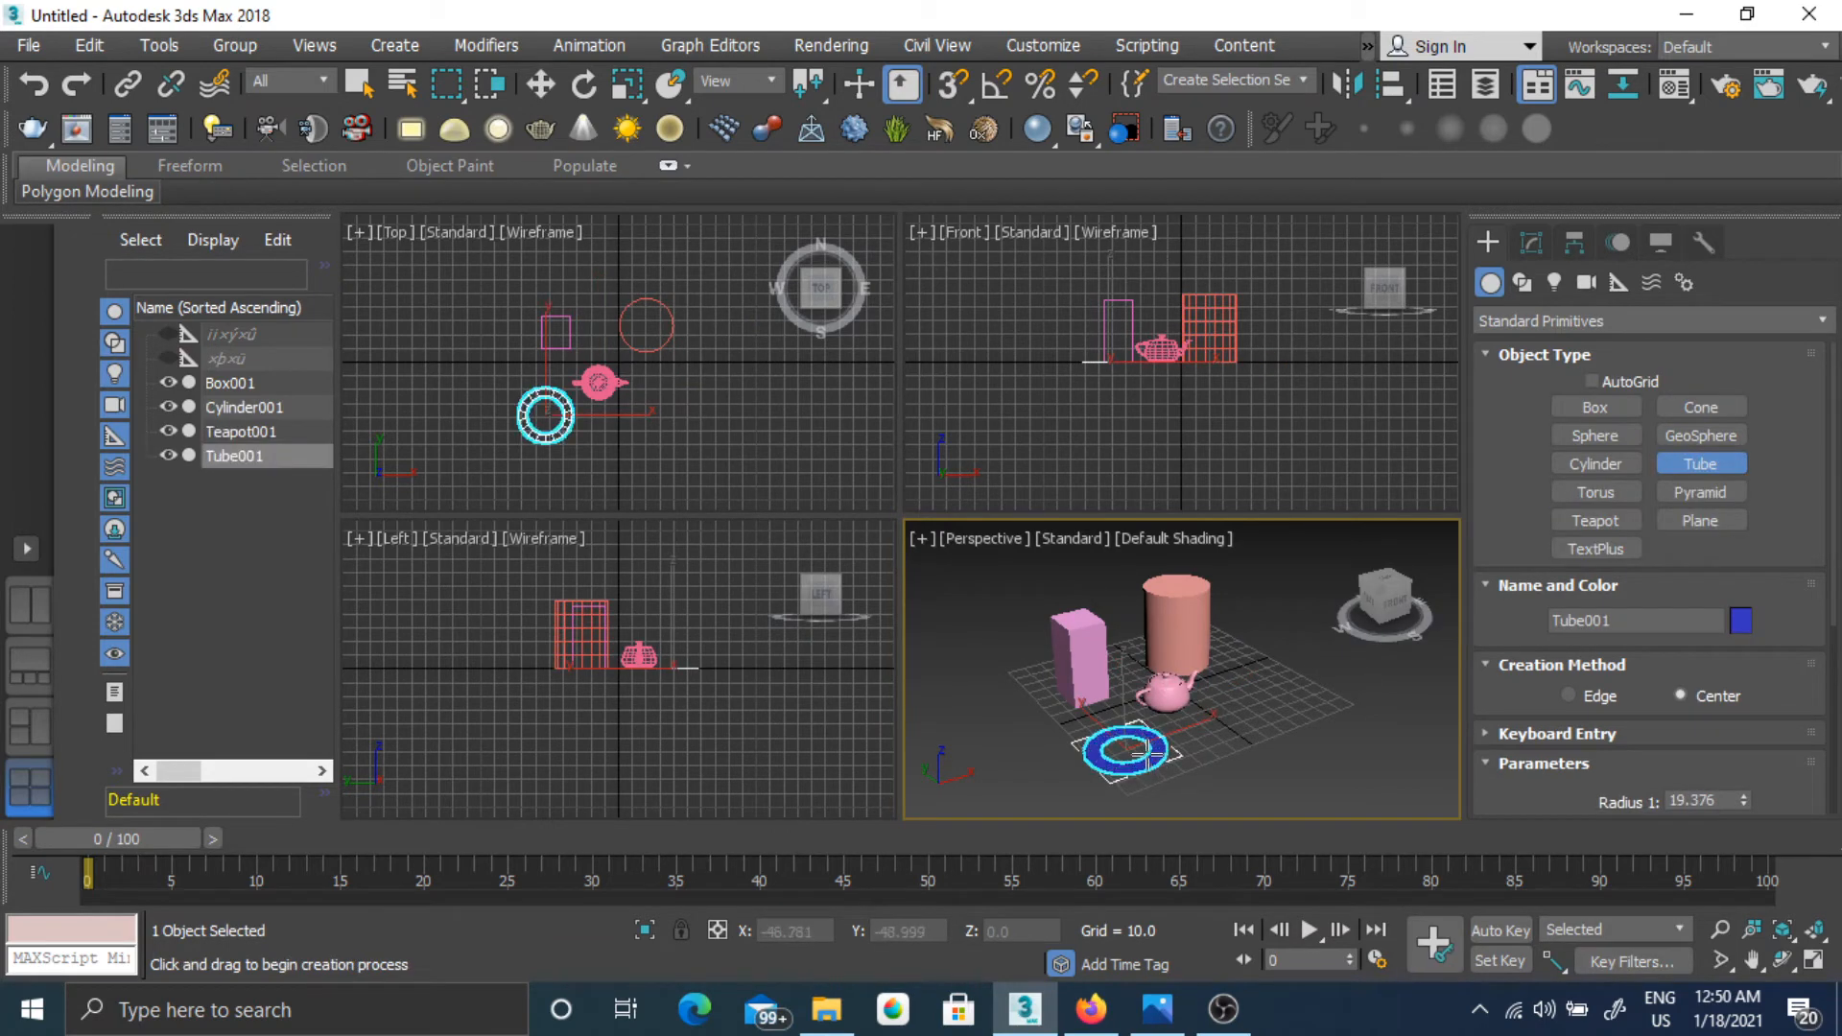
{"action": "left_click", "coordinate": [1139, 758]}
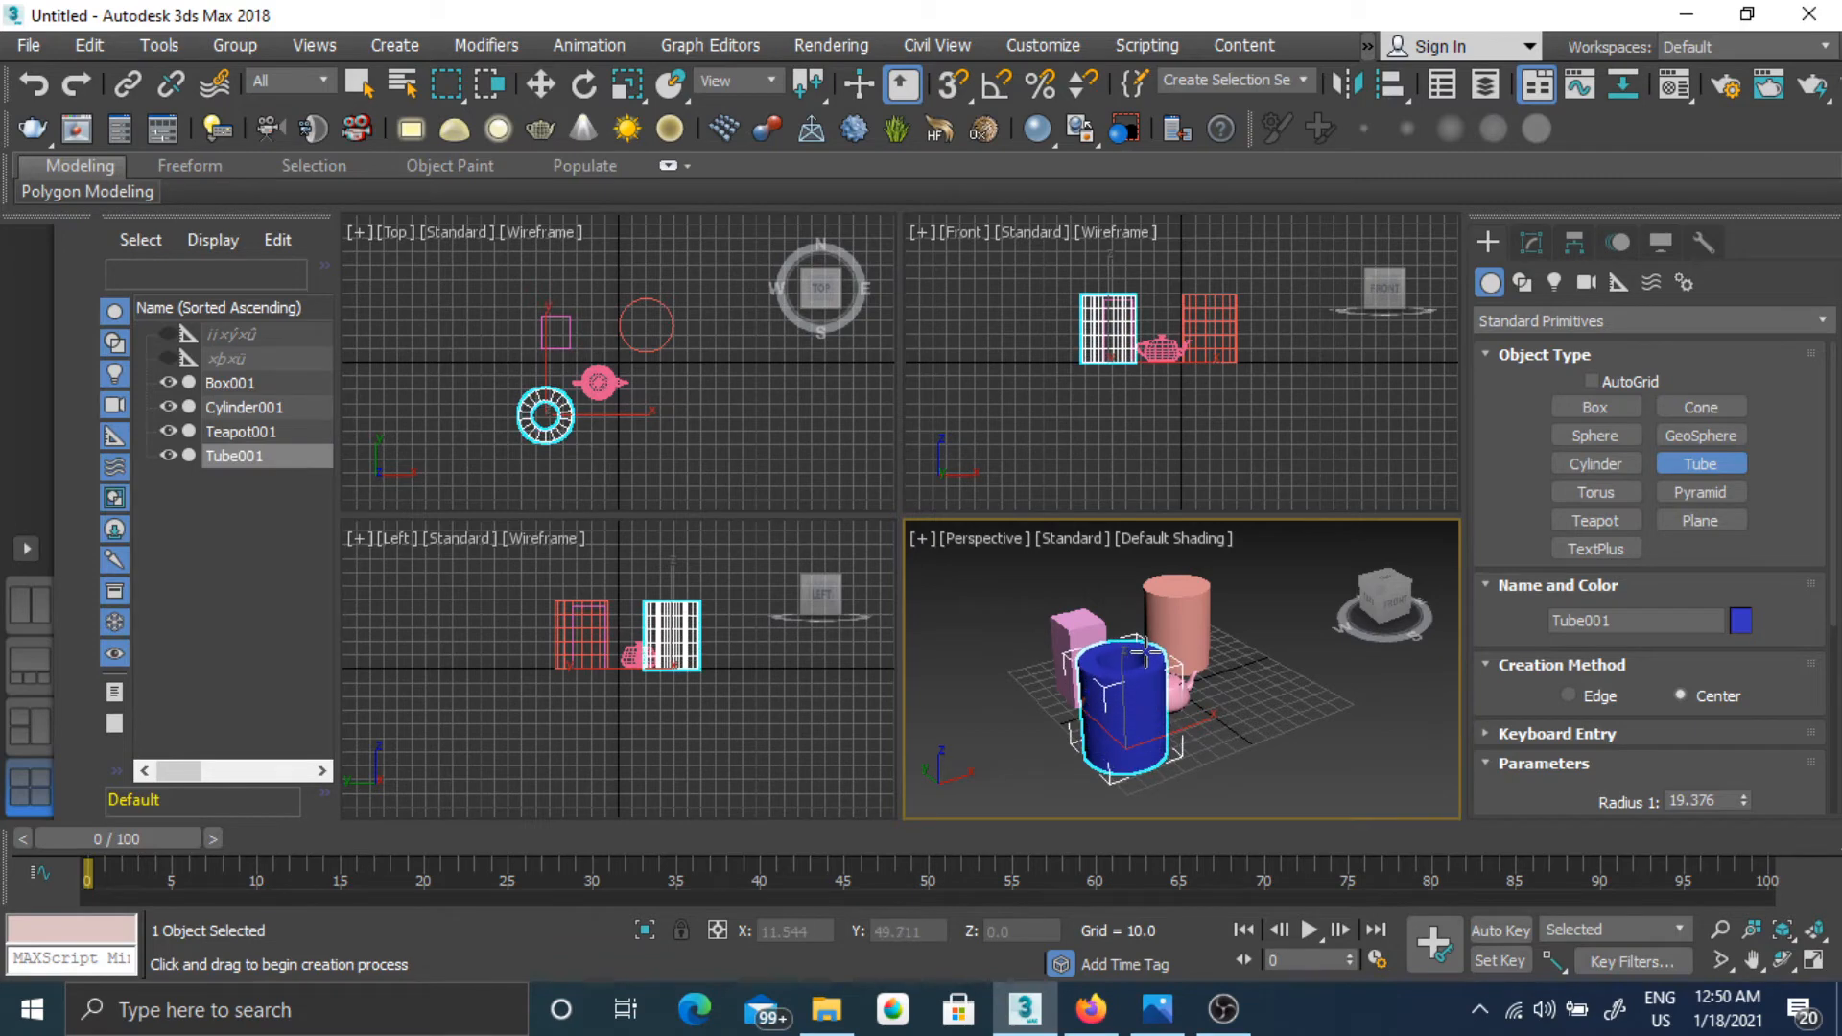
{"action": "left_click", "coordinate": [1148, 651]}
Maximize the Perspective viewport, then orbit and pan it to view the four primitives from the front.
{"action": "mouse_move", "coordinate": [1253, 654]}
{"action": "middle_mouse_down"}
{"action": "mouse_move", "coordinate": [1217, 645]}
{"action": "mouse_move", "coordinate": [1247, 637]}
{"action": "mouse_move", "coordinate": [1279, 675]}
{"action": "middle_mouse_up"}
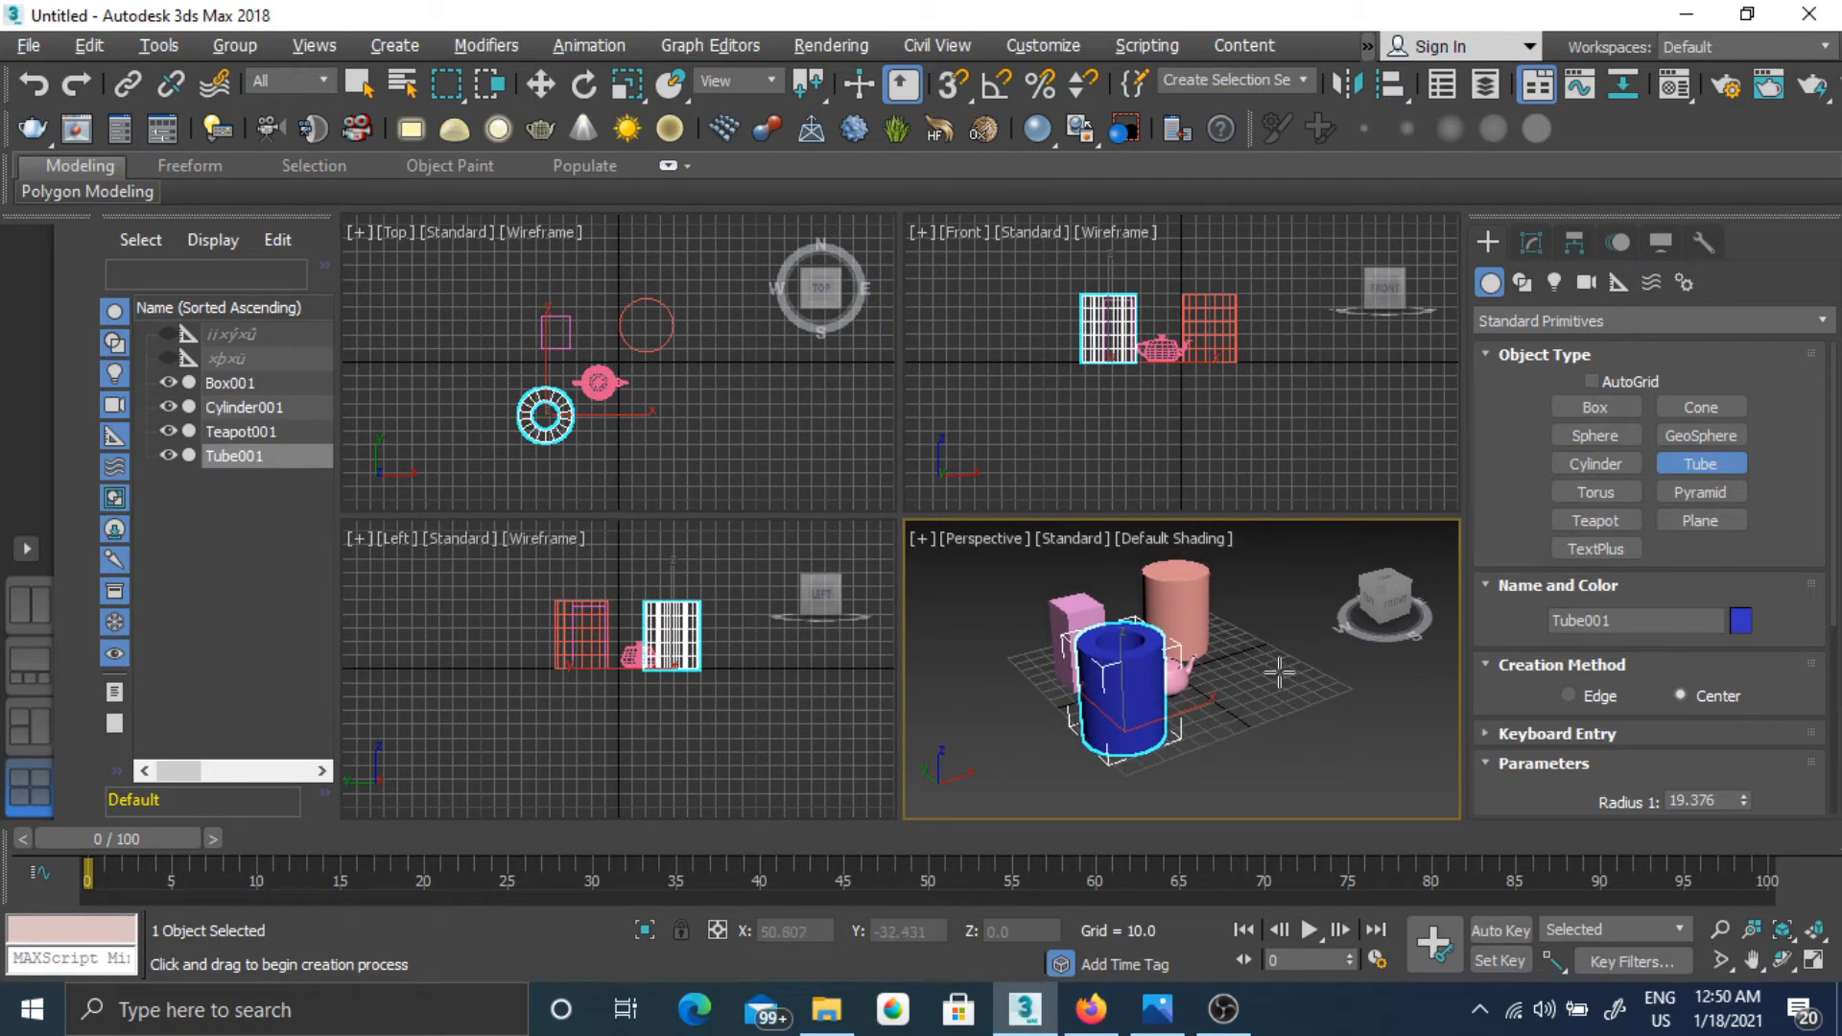
{"action": "key", "text": "alt+w"}
{"action": "middle_click_drag", "start_coordinate": [1045, 547], "coordinate": [1158, 588]}
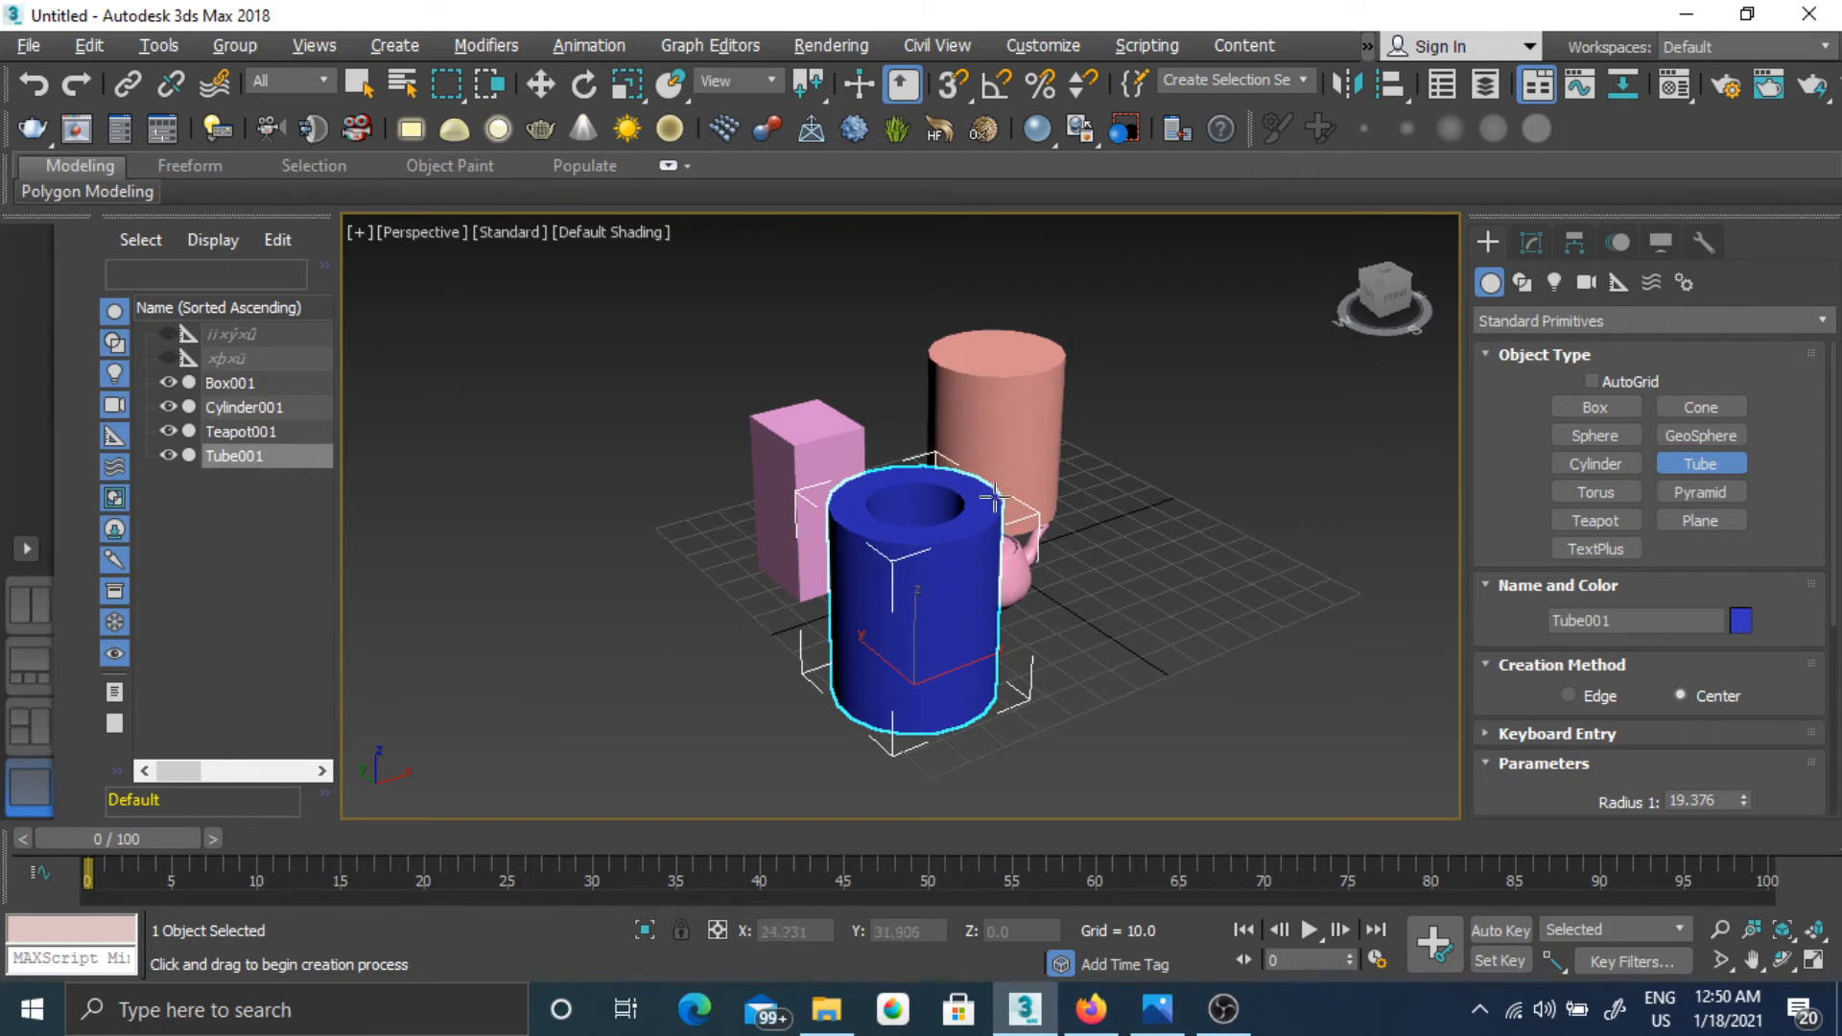
{"action": "middle_click_drag", "start_coordinate": [995, 496], "coordinate": [688, 492], "text": "alt"}
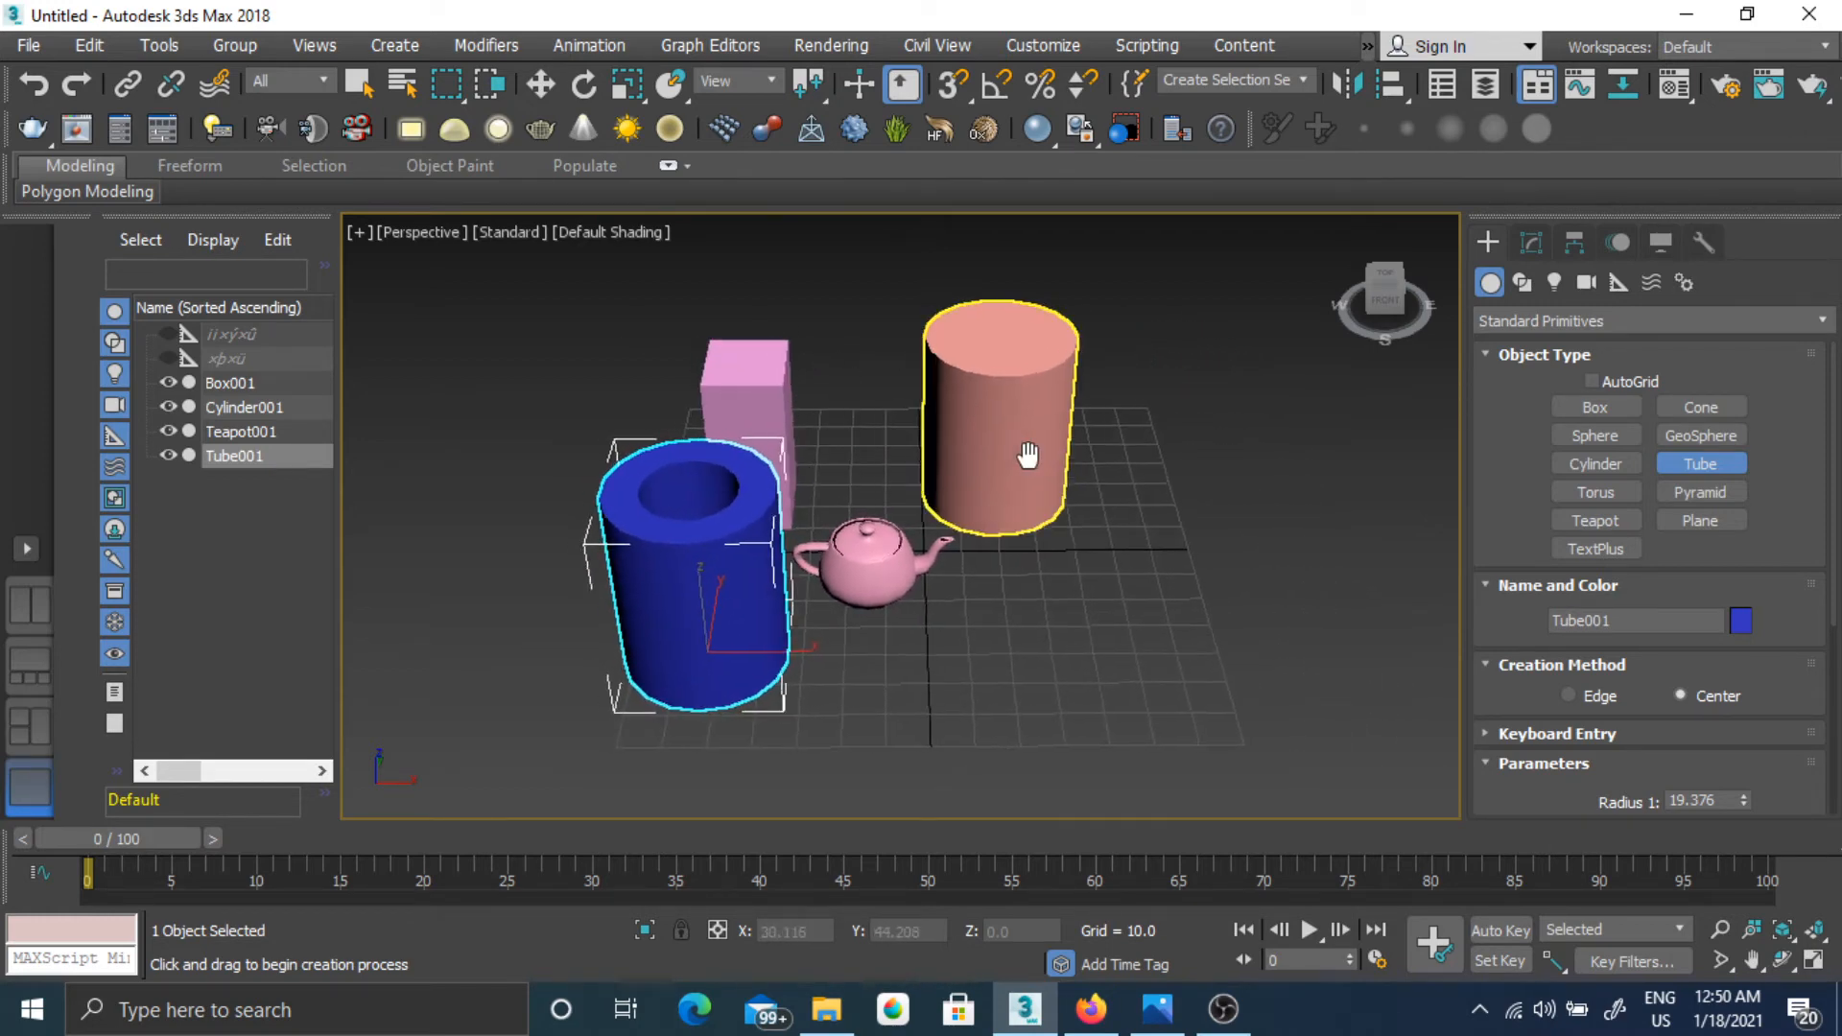
{"action": "middle_click_drag", "start_coordinate": [1007, 433], "coordinate": [1052, 442]}
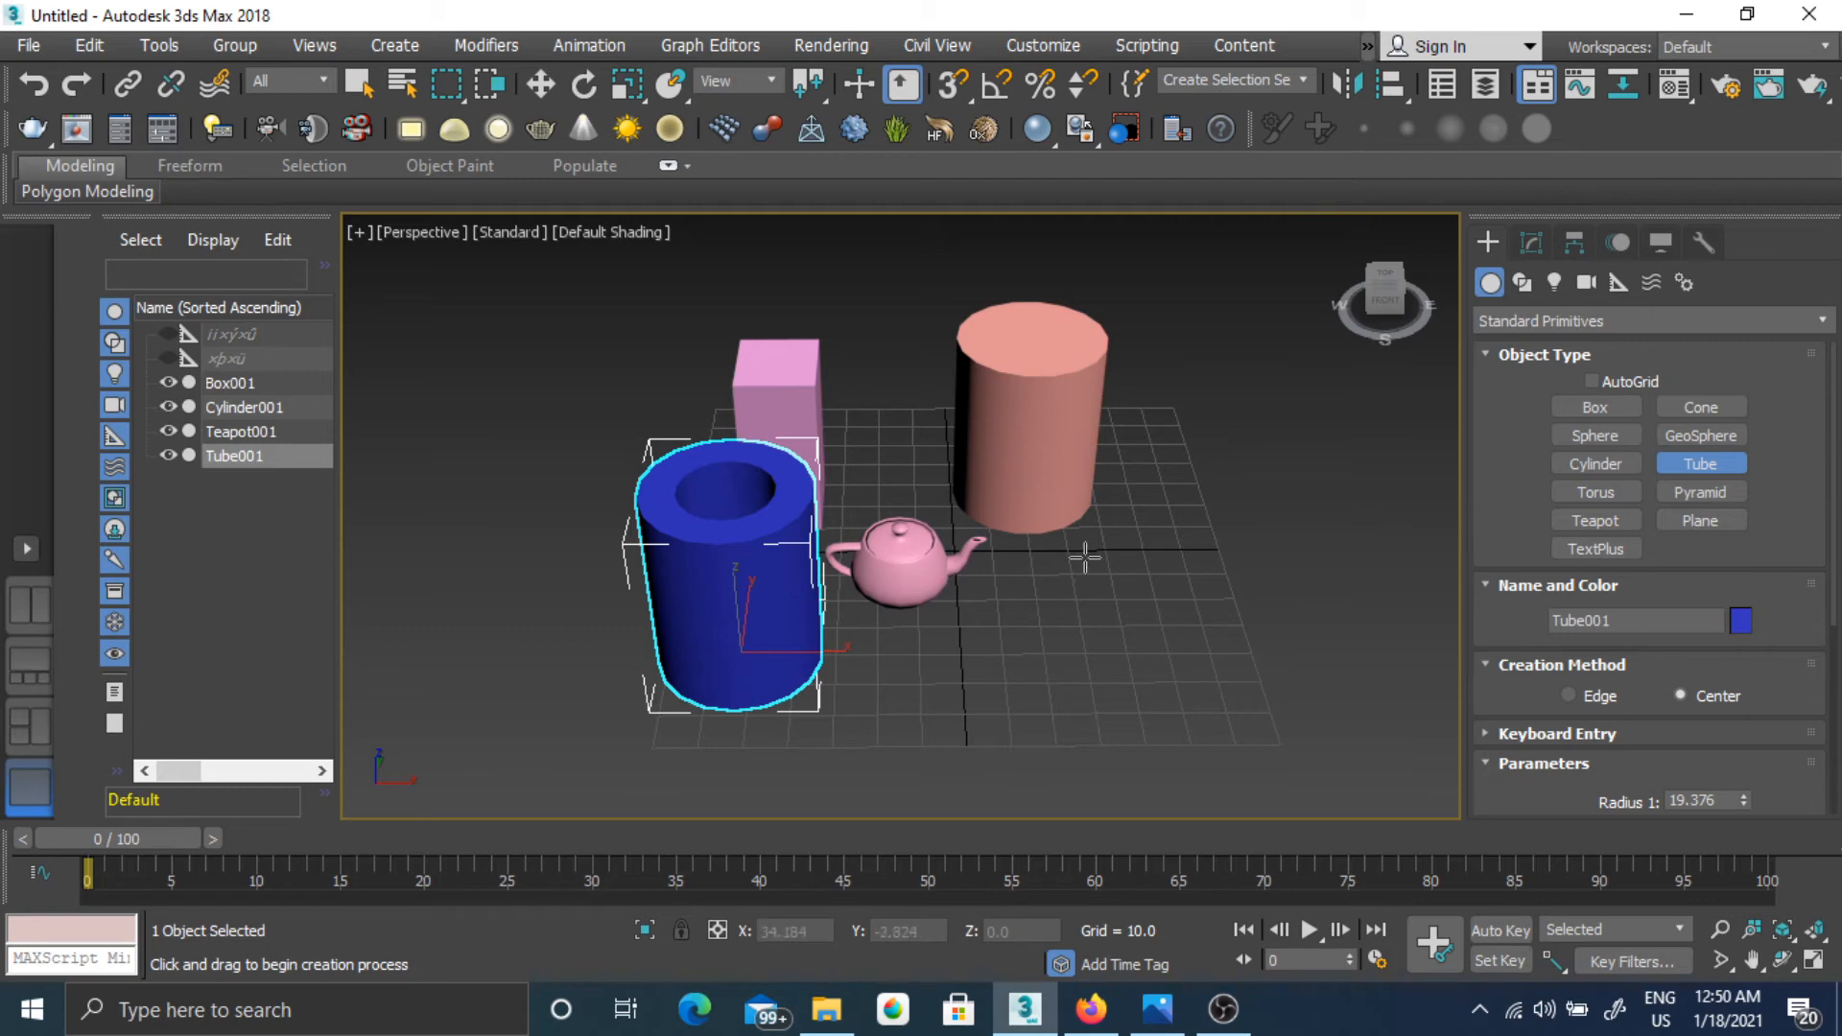
{"action": "middle_click_drag", "start_coordinate": [1082, 557], "coordinate": [1074, 566]}
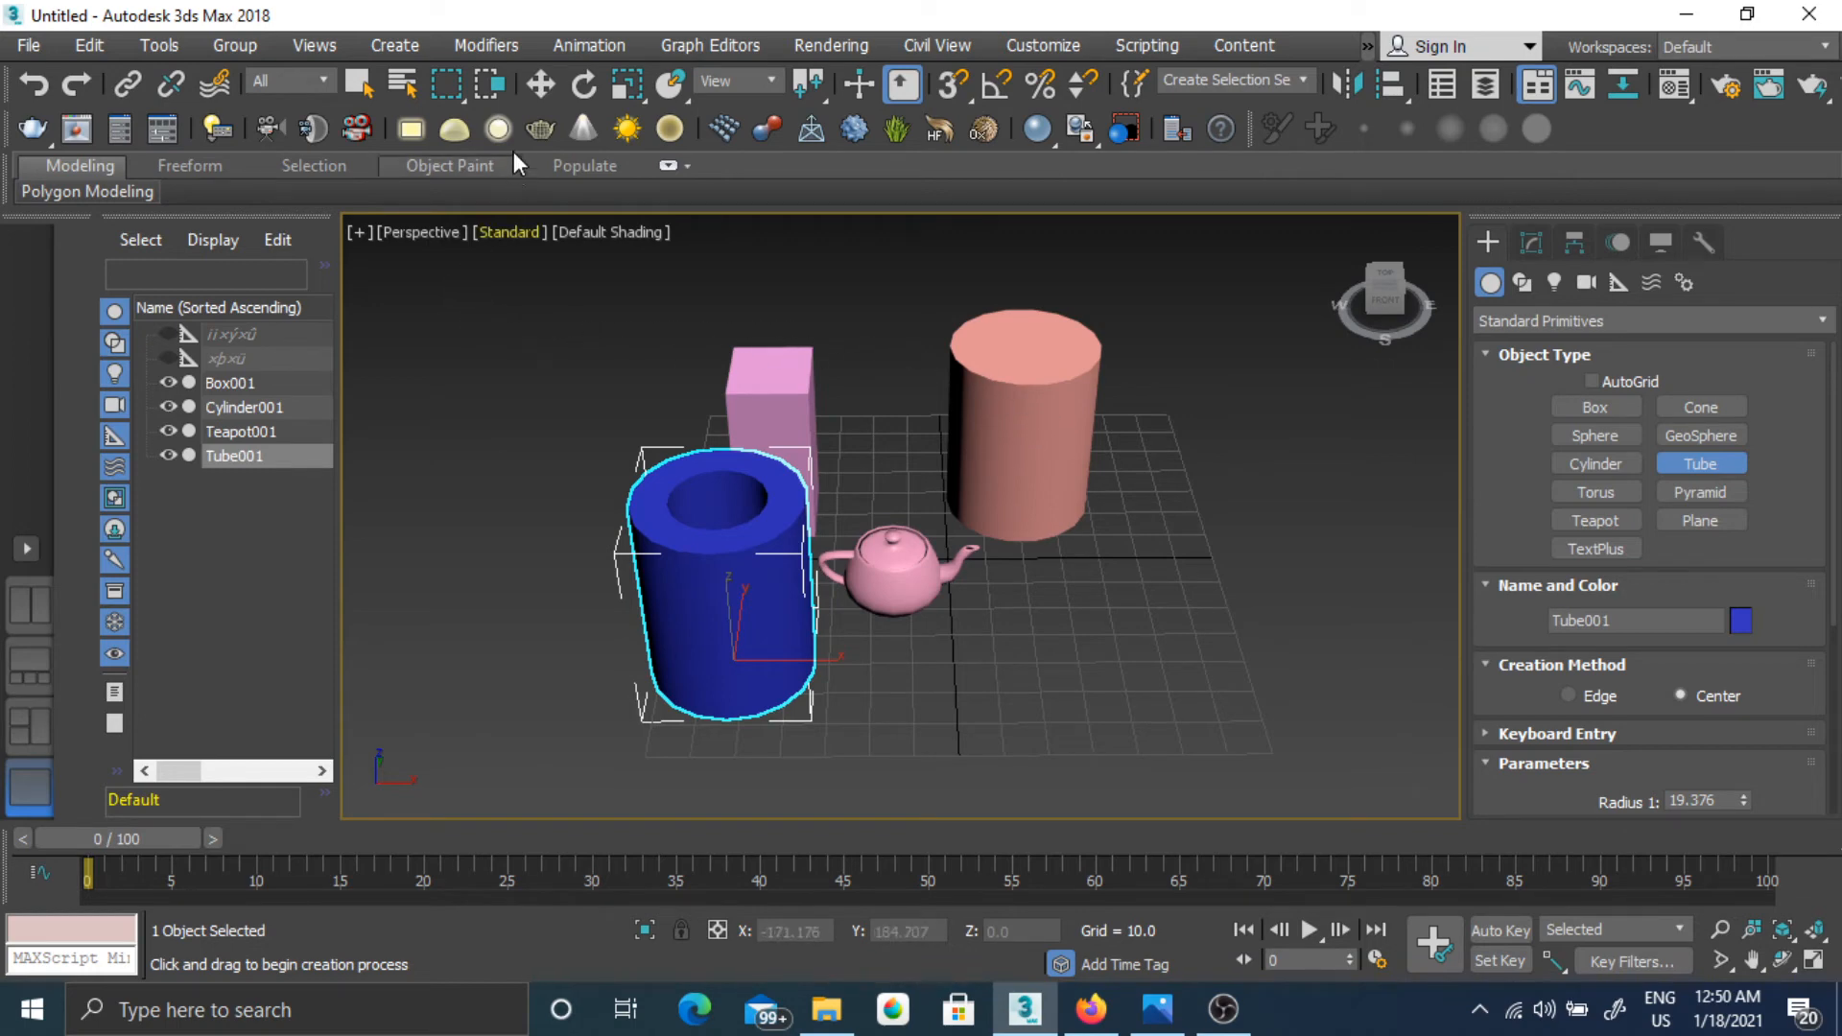
Move the tube to about X -87, Y -43, Z 6, and the box to about X -46, Y -18.
{"action": "left_click", "coordinate": [533, 95]}
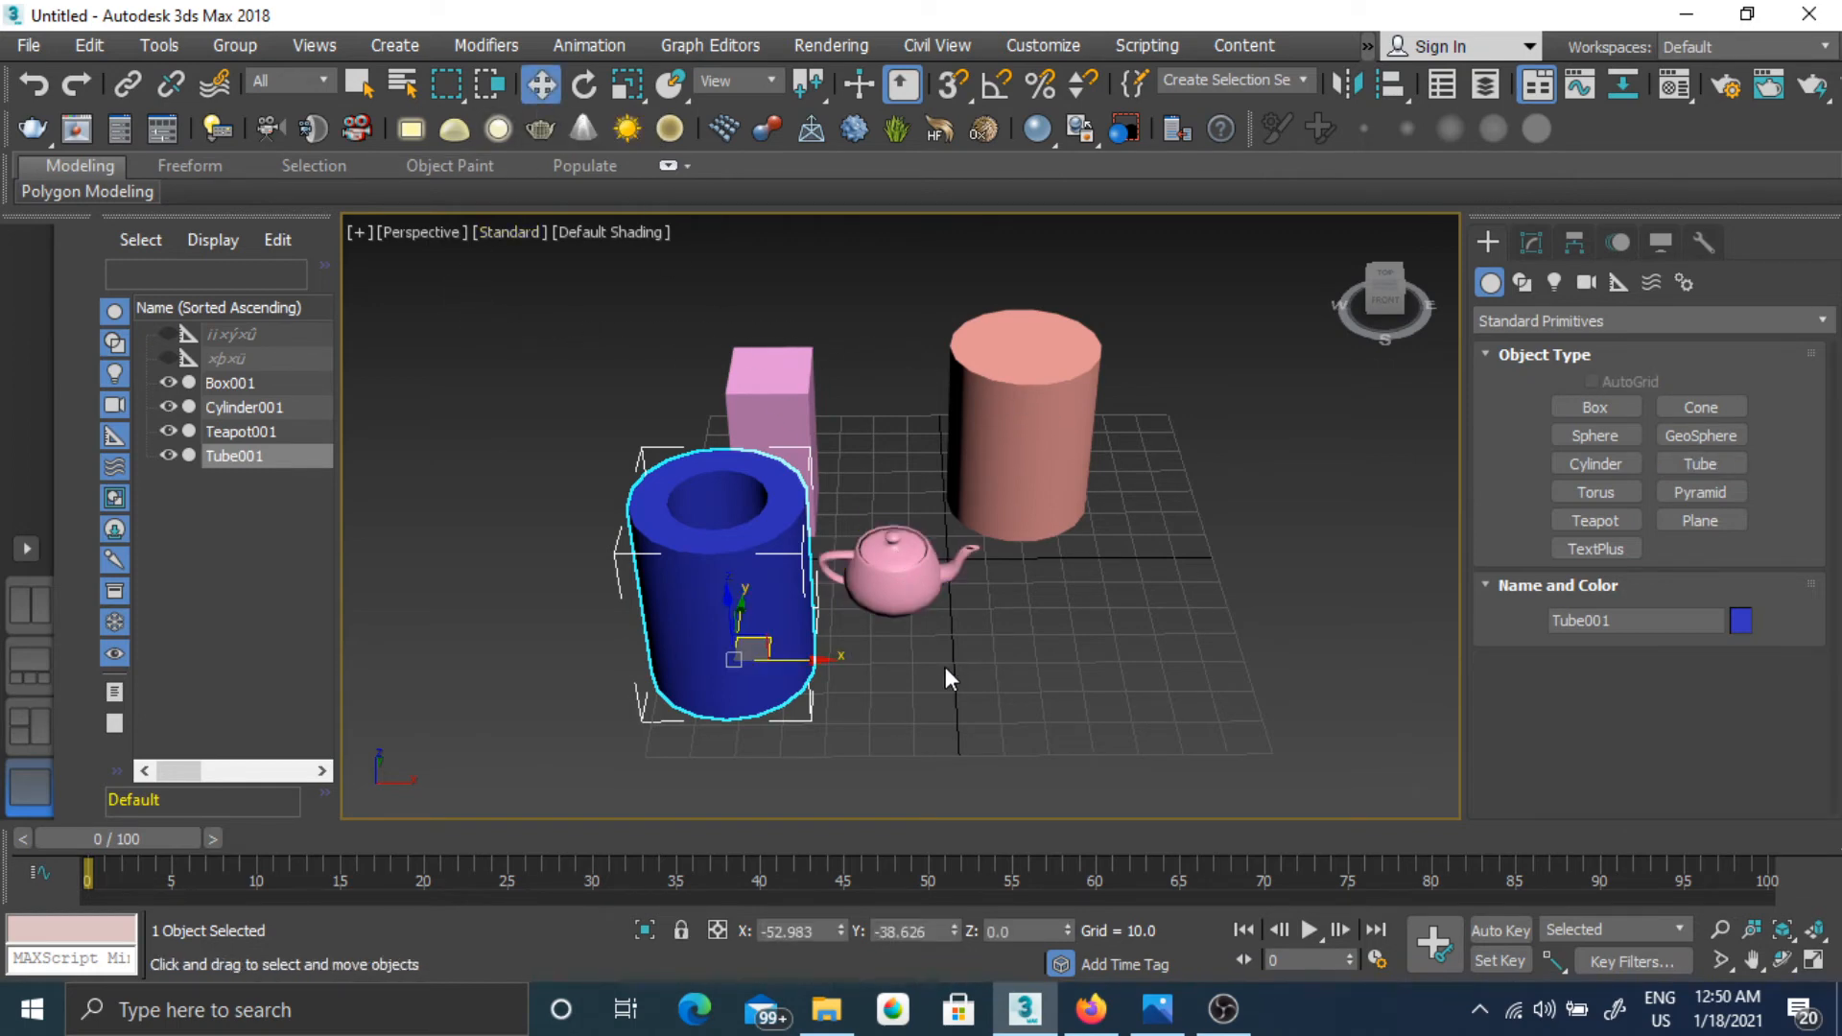
{"action": "middle_click_drag", "start_coordinate": [963, 650], "coordinate": [782, 652], "text": "alt"}
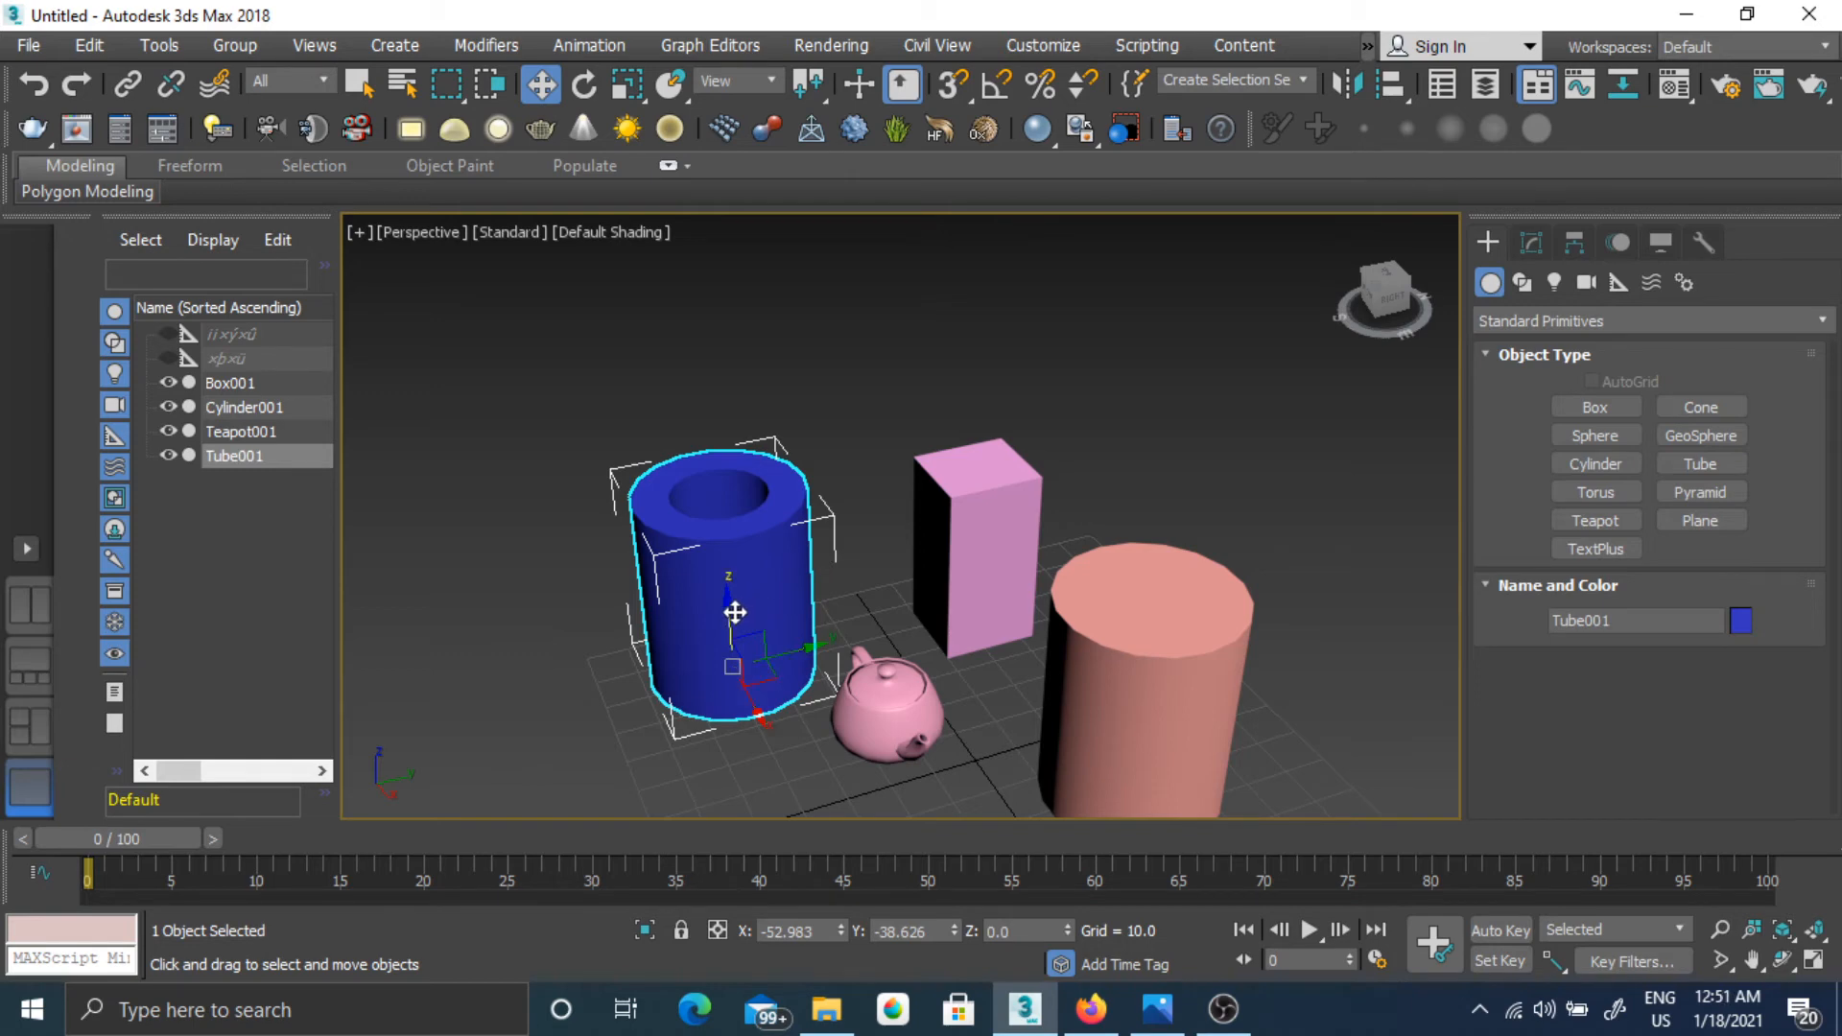
{"action": "left_click_drag", "start_coordinate": [735, 612], "coordinate": [694, 619]}
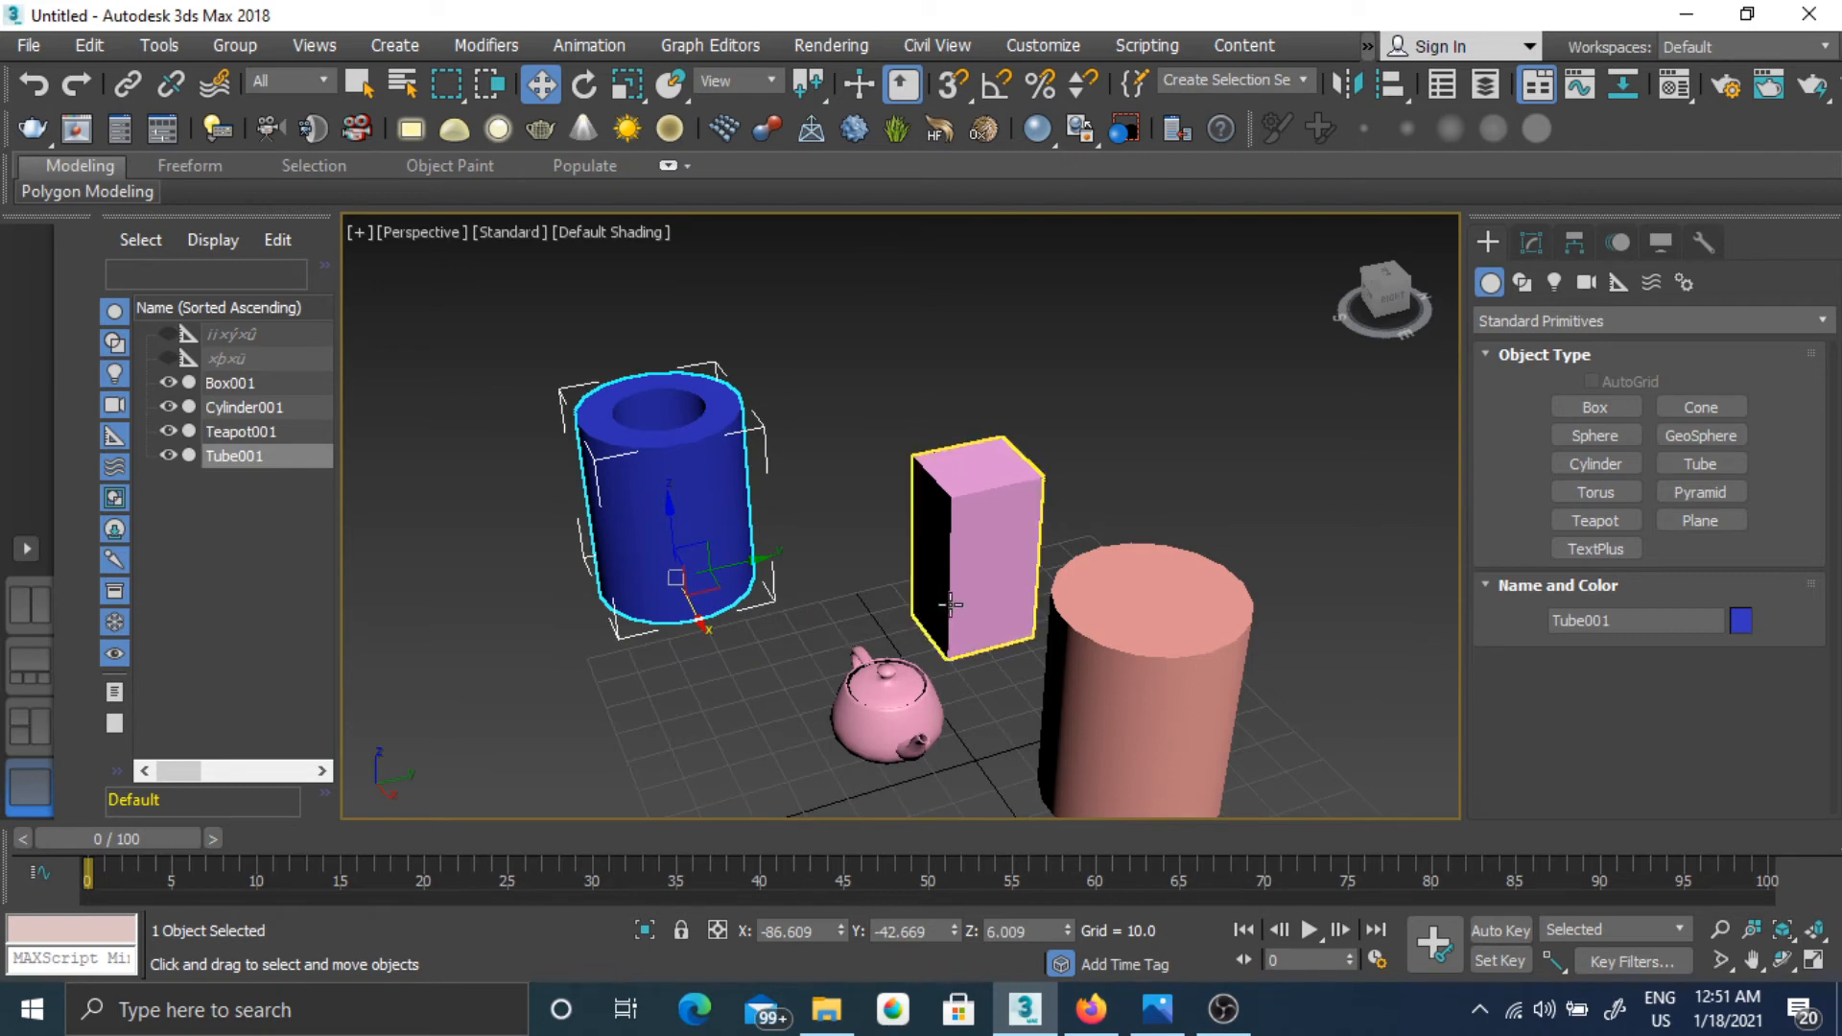
{"action": "left_click", "coordinate": [983, 614]}
{"action": "left_click_drag", "start_coordinate": [1030, 611], "coordinate": [876, 645]}
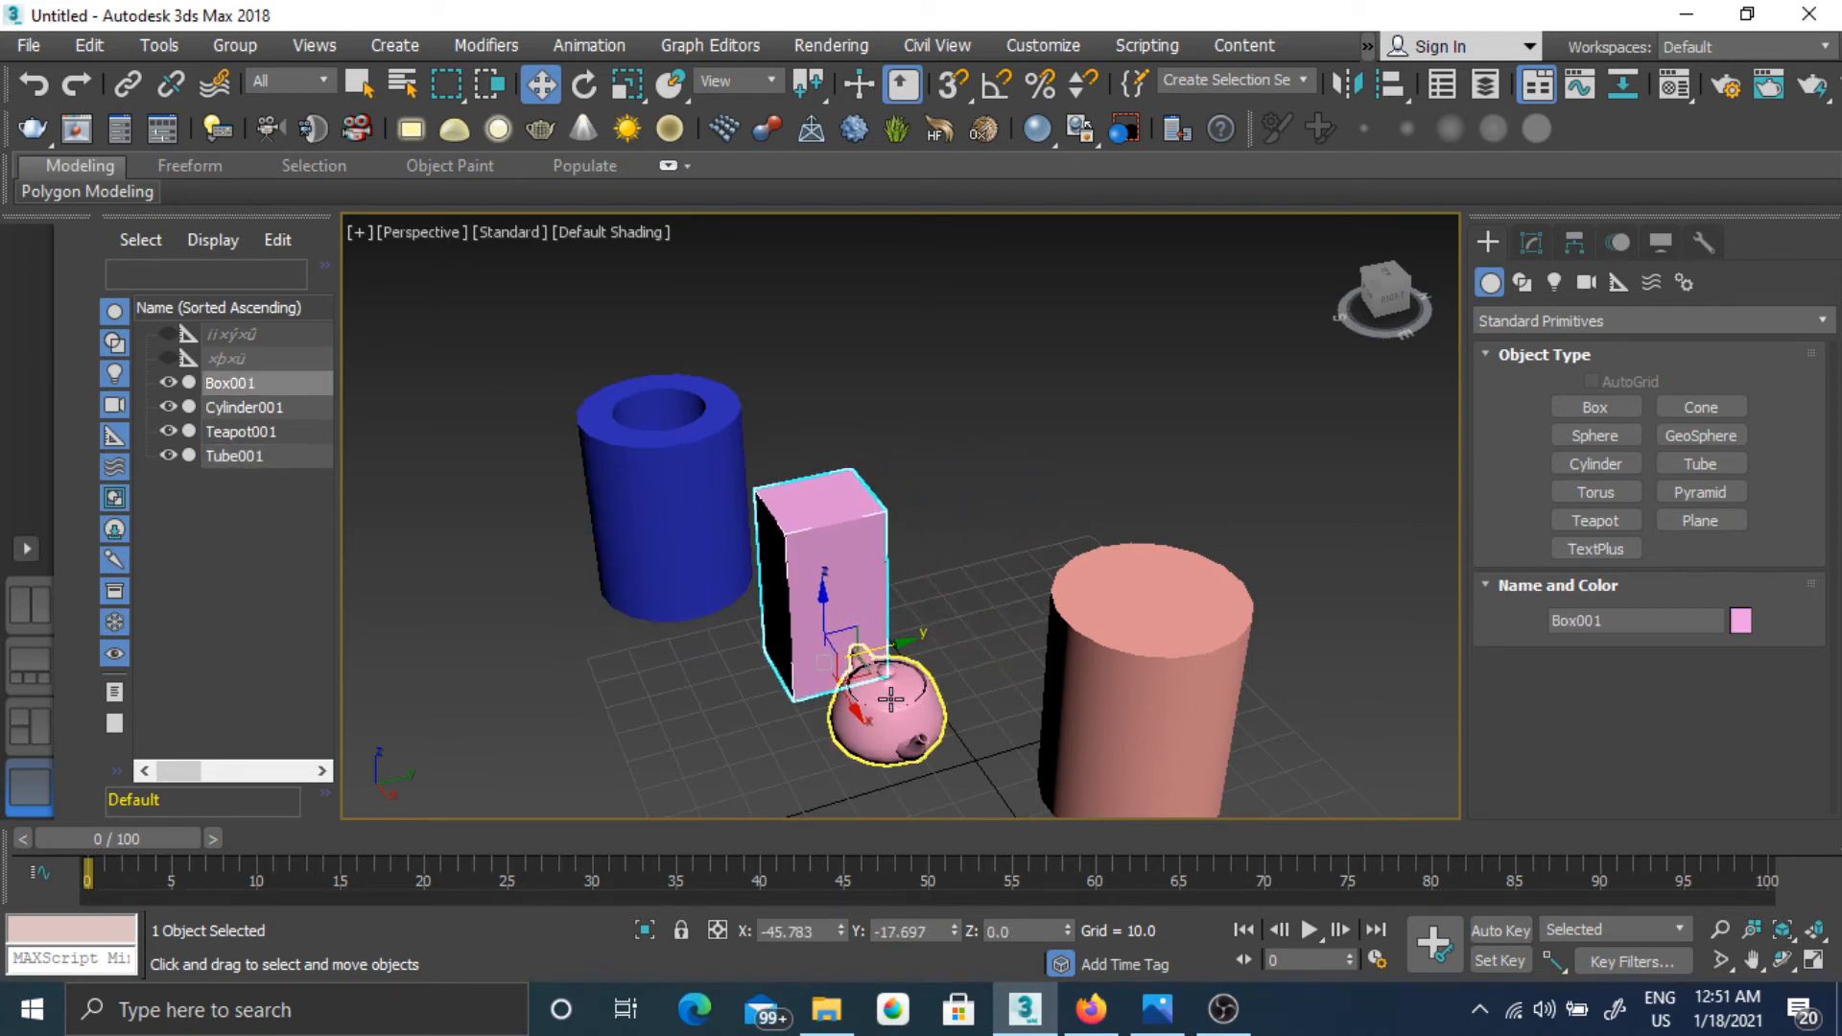
Move the teapot away from the box toward the cylinder, and the cylinder along its Y axis to about Y 57.
{"action": "left_click", "coordinate": [887, 712]}
{"action": "left_click_drag", "start_coordinate": [949, 722], "coordinate": [1099, 677]}
{"action": "left_click", "coordinate": [1117, 737]}
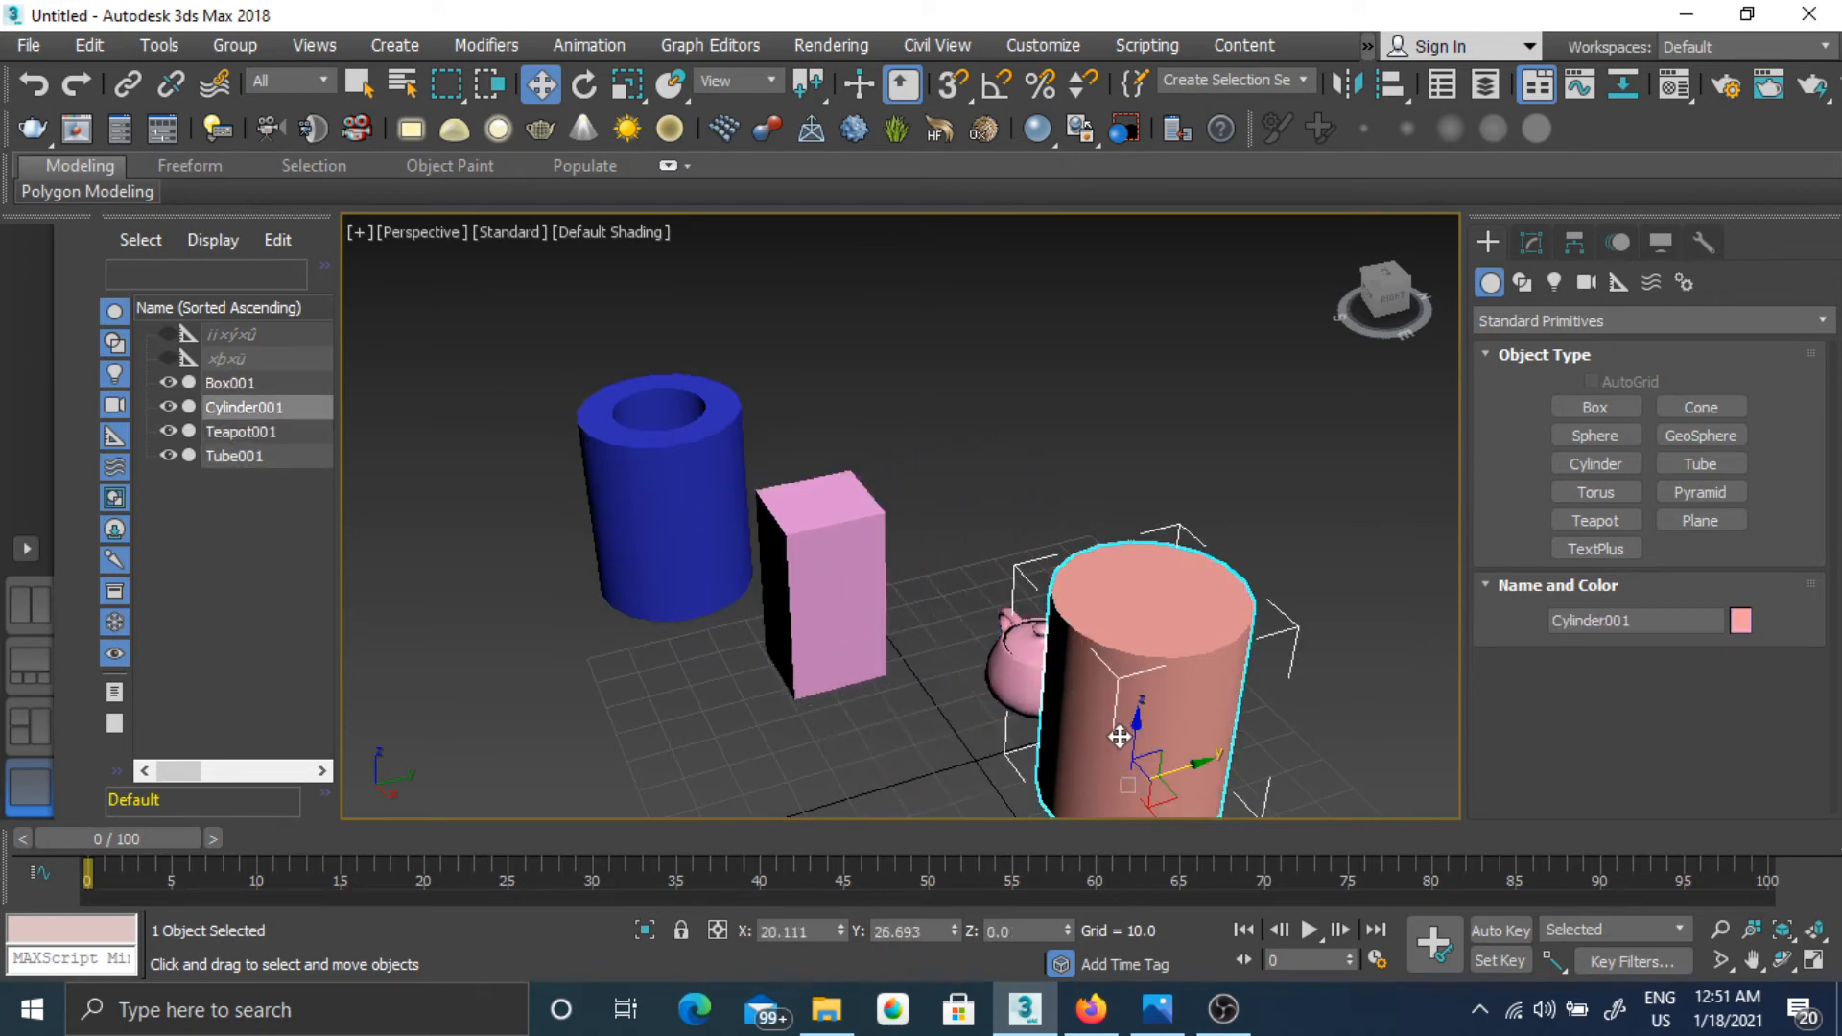
{"action": "left_click_drag", "start_coordinate": [1175, 763], "coordinate": [1304, 737]}
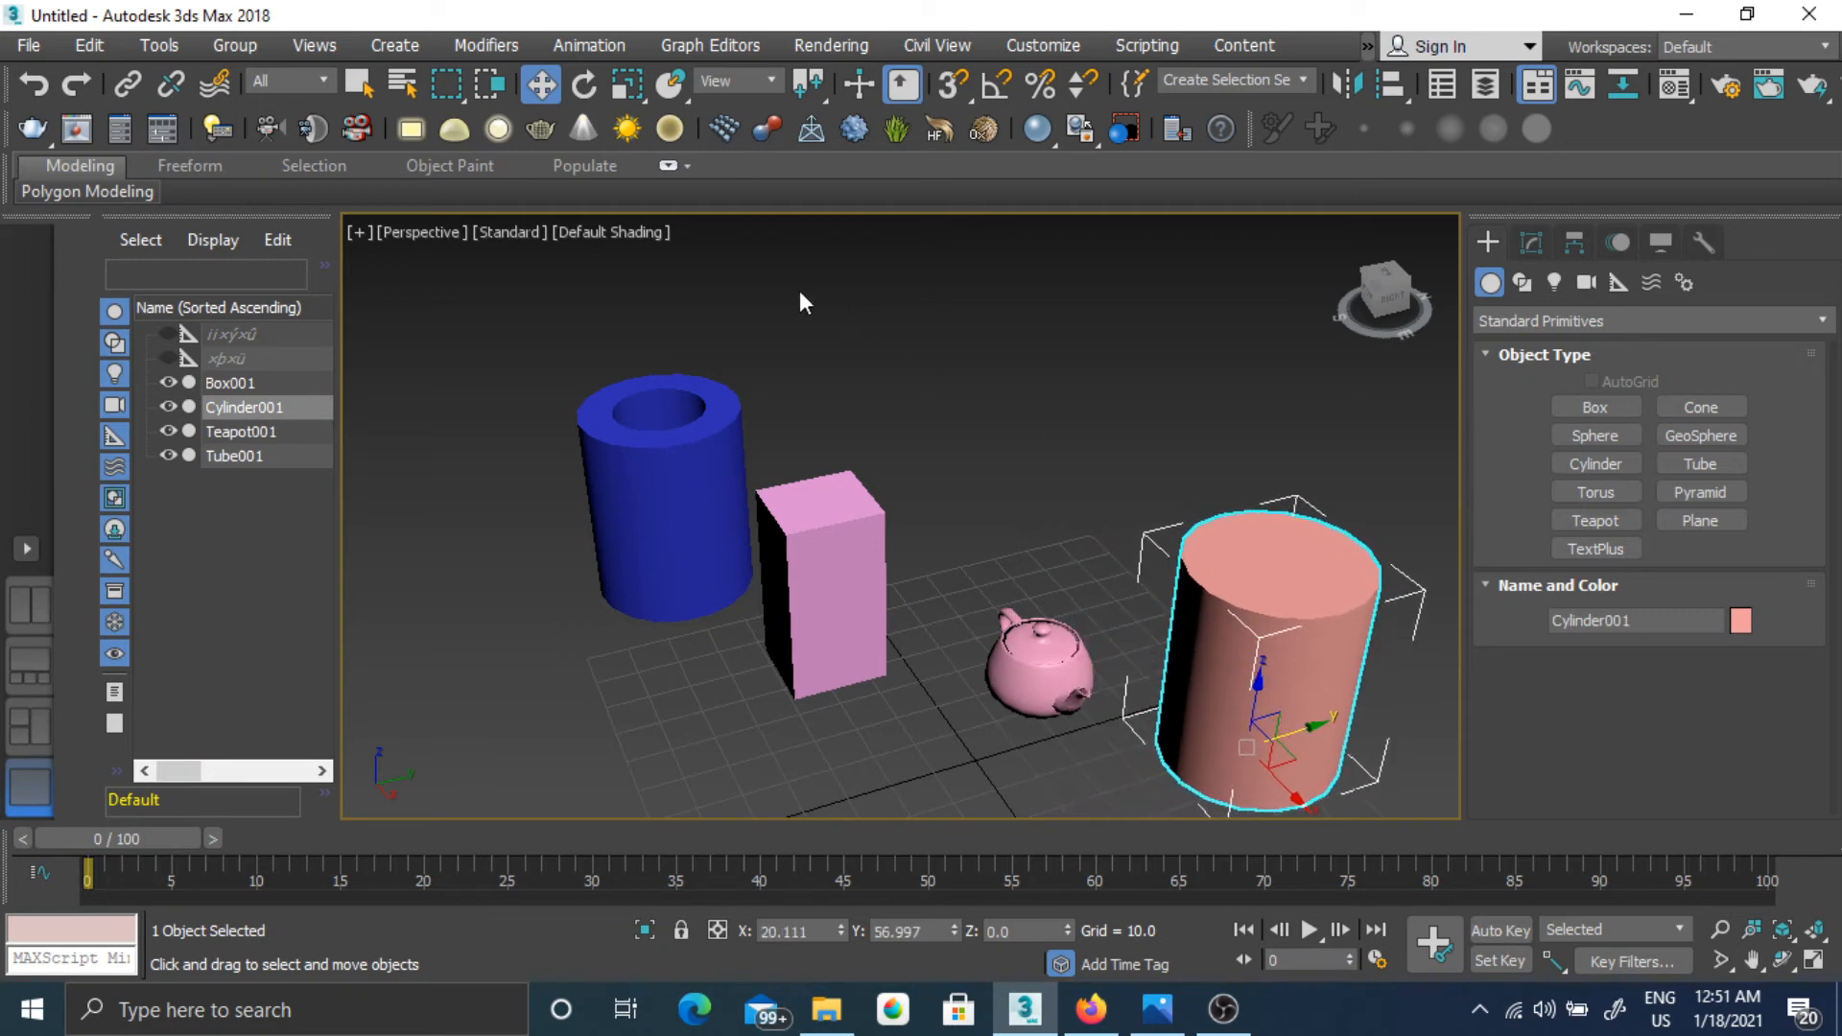
Rotate the cylinder so it tips over toward the teapot, and rotate the teapot in place.
{"action": "left_click", "coordinate": [589, 87]}
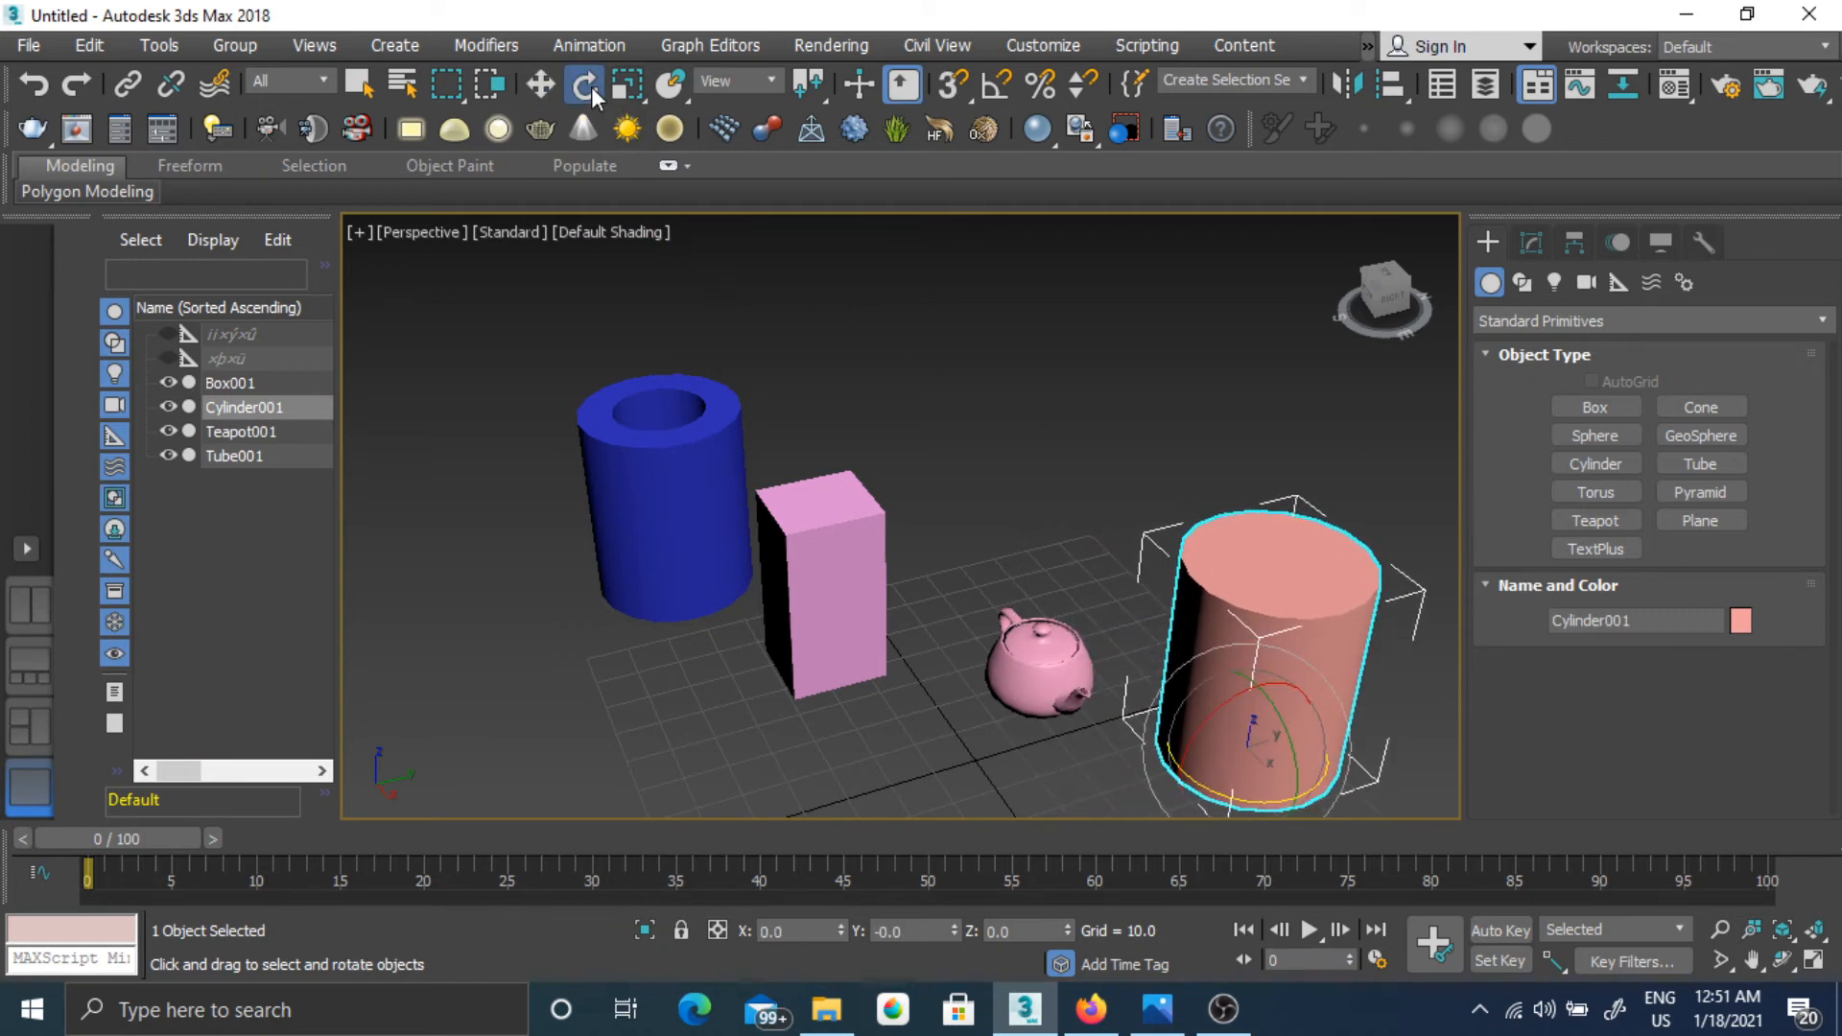
{"action": "left_click_drag", "start_coordinate": [1281, 719], "coordinate": [1207, 630]}
{"action": "left_click_drag", "start_coordinate": [1190, 762], "coordinate": [916, 591]}
{"action": "left_click", "coordinate": [999, 692]}
{"action": "left_click_drag", "start_coordinate": [969, 693], "coordinate": [930, 800]}
Rotate the box onto its side and about -32 degrees around Z, and tilt the tube about 51 degrees around X.
{"action": "left_click", "coordinate": [833, 606]}
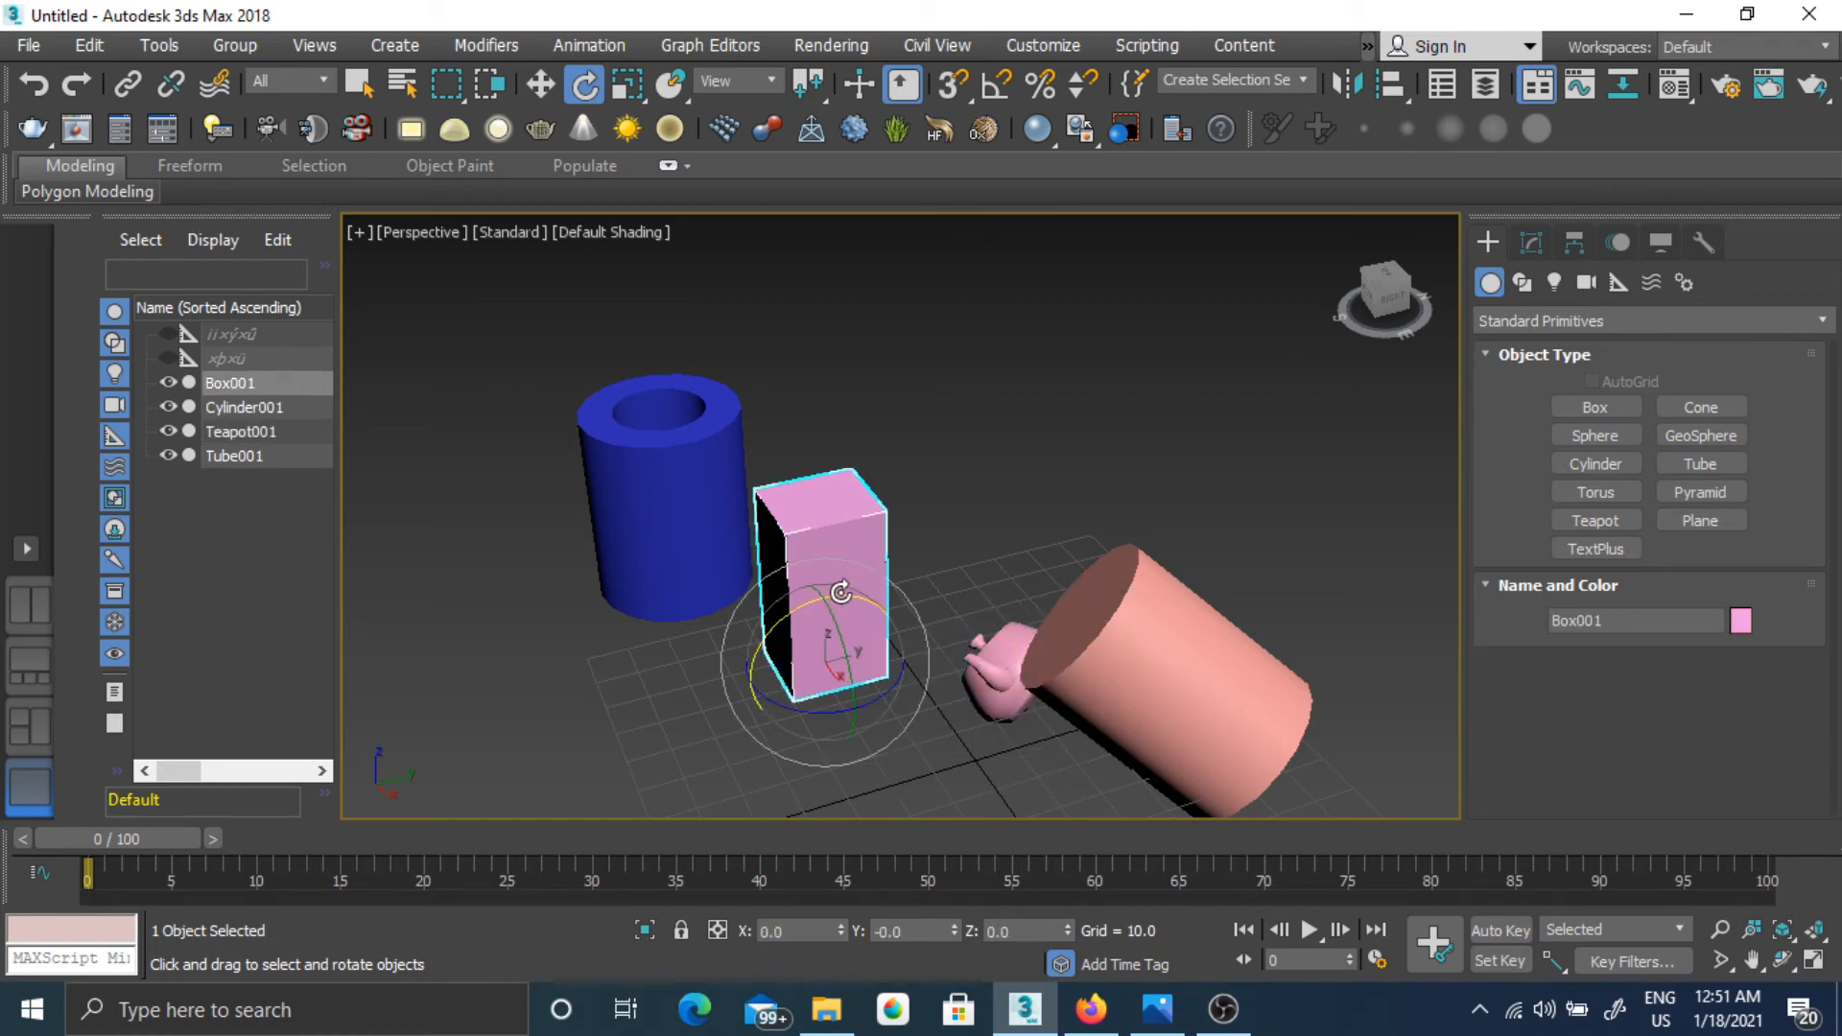
{"action": "left_click_drag", "start_coordinate": [832, 606], "coordinate": [724, 724]}
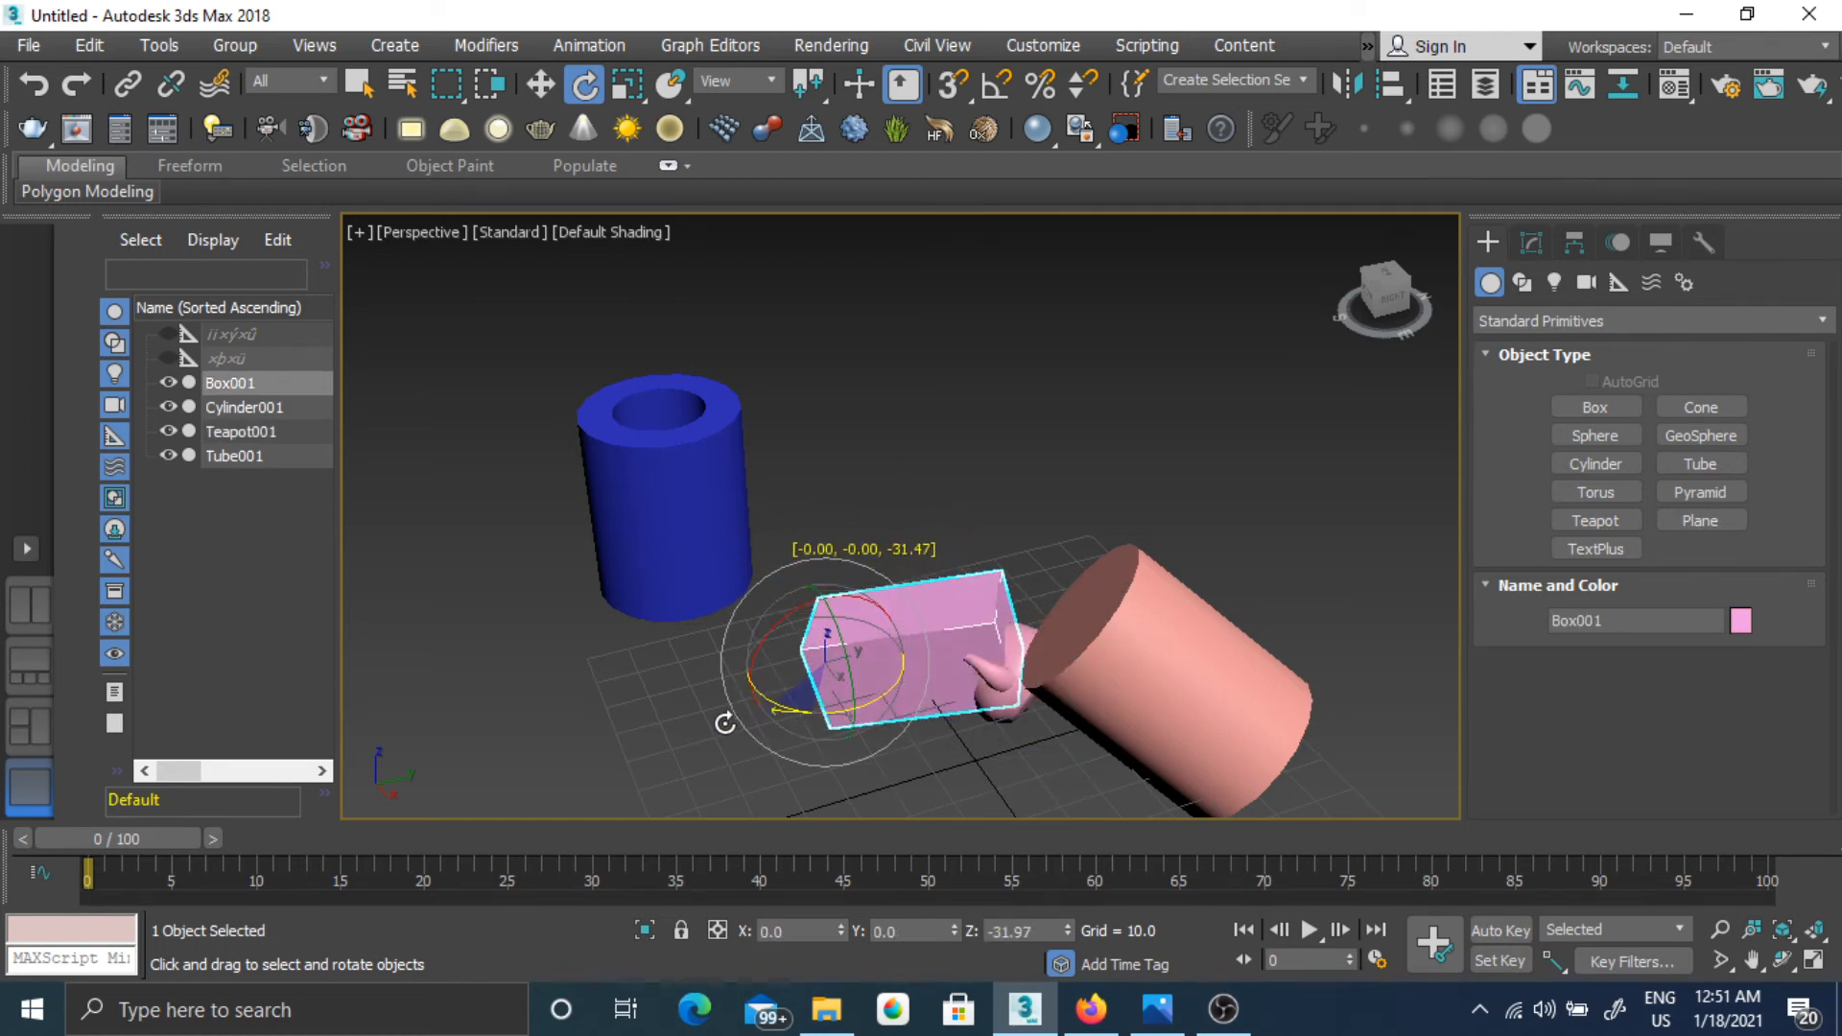
{"action": "left_click", "coordinate": [682, 545]}
{"action": "left_click_drag", "start_coordinate": [683, 519], "coordinate": [581, 512]}
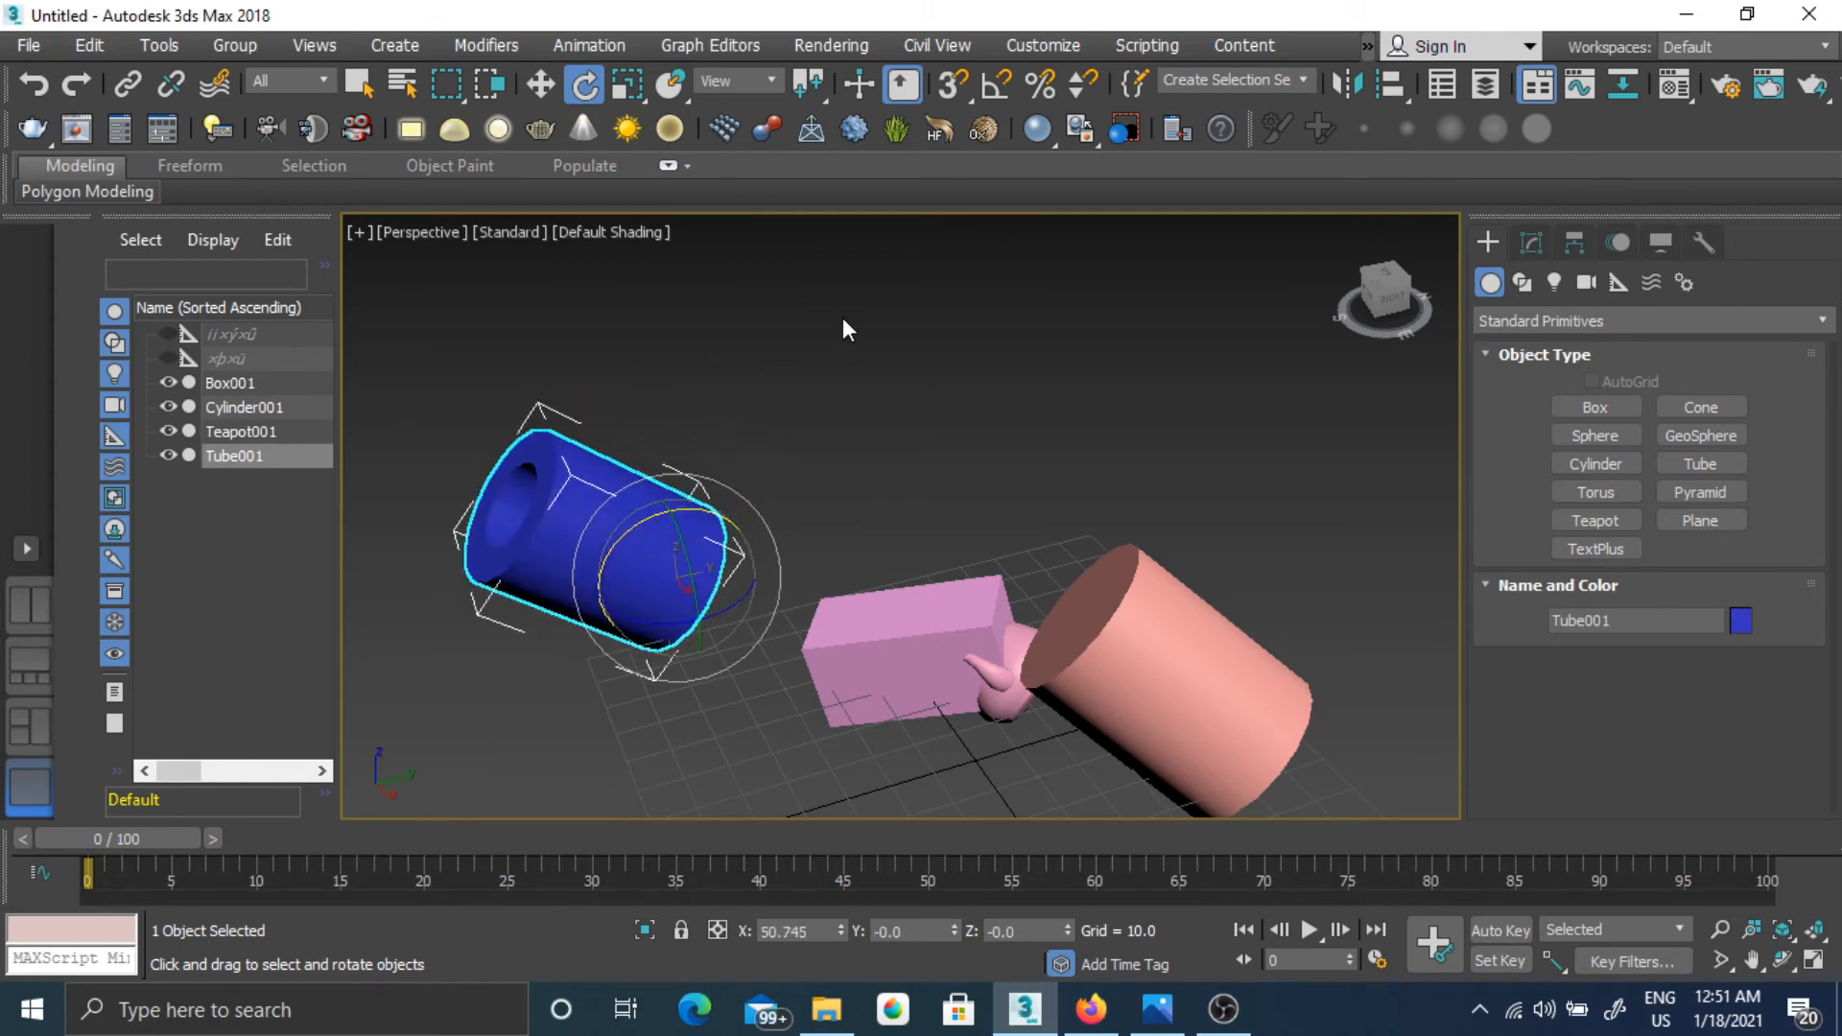
Scale the tube uniformly to about 155% and stretch the box to about 235% along its Z axis.
{"action": "left_click", "coordinate": [628, 84]}
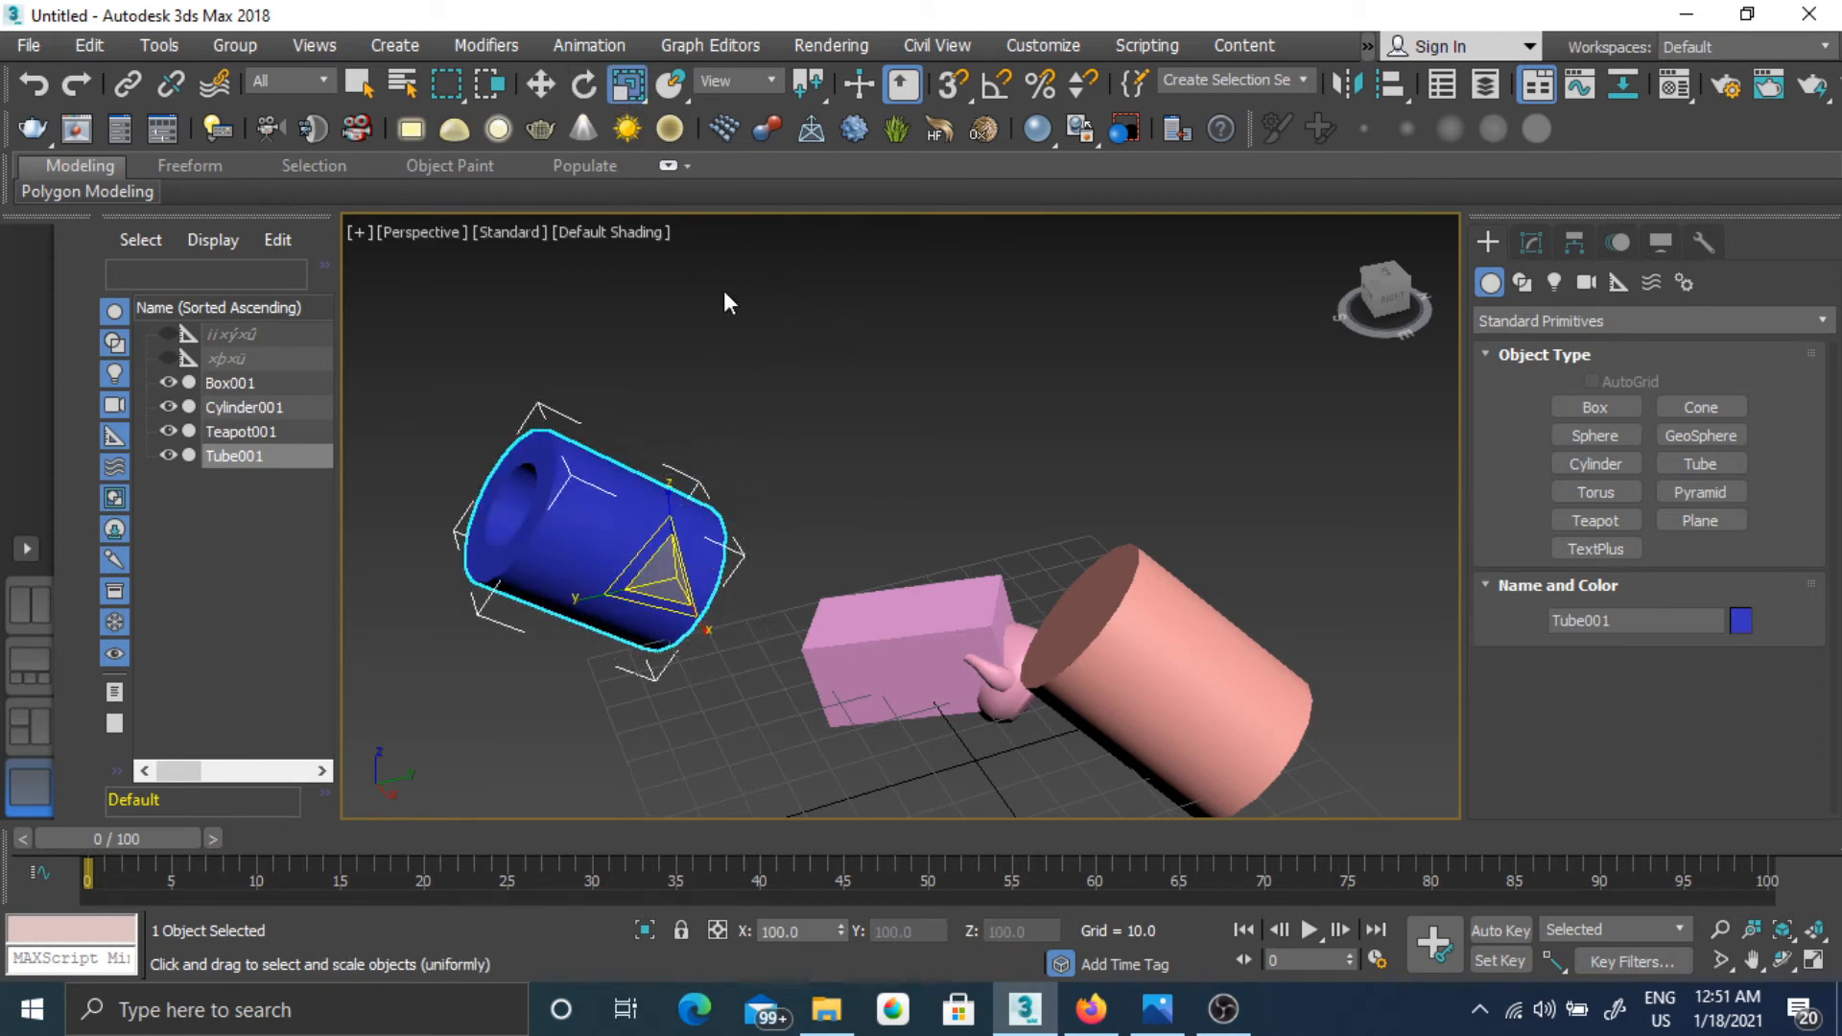
{"action": "left_click_drag", "start_coordinate": [662, 568], "coordinate": [711, 496]}
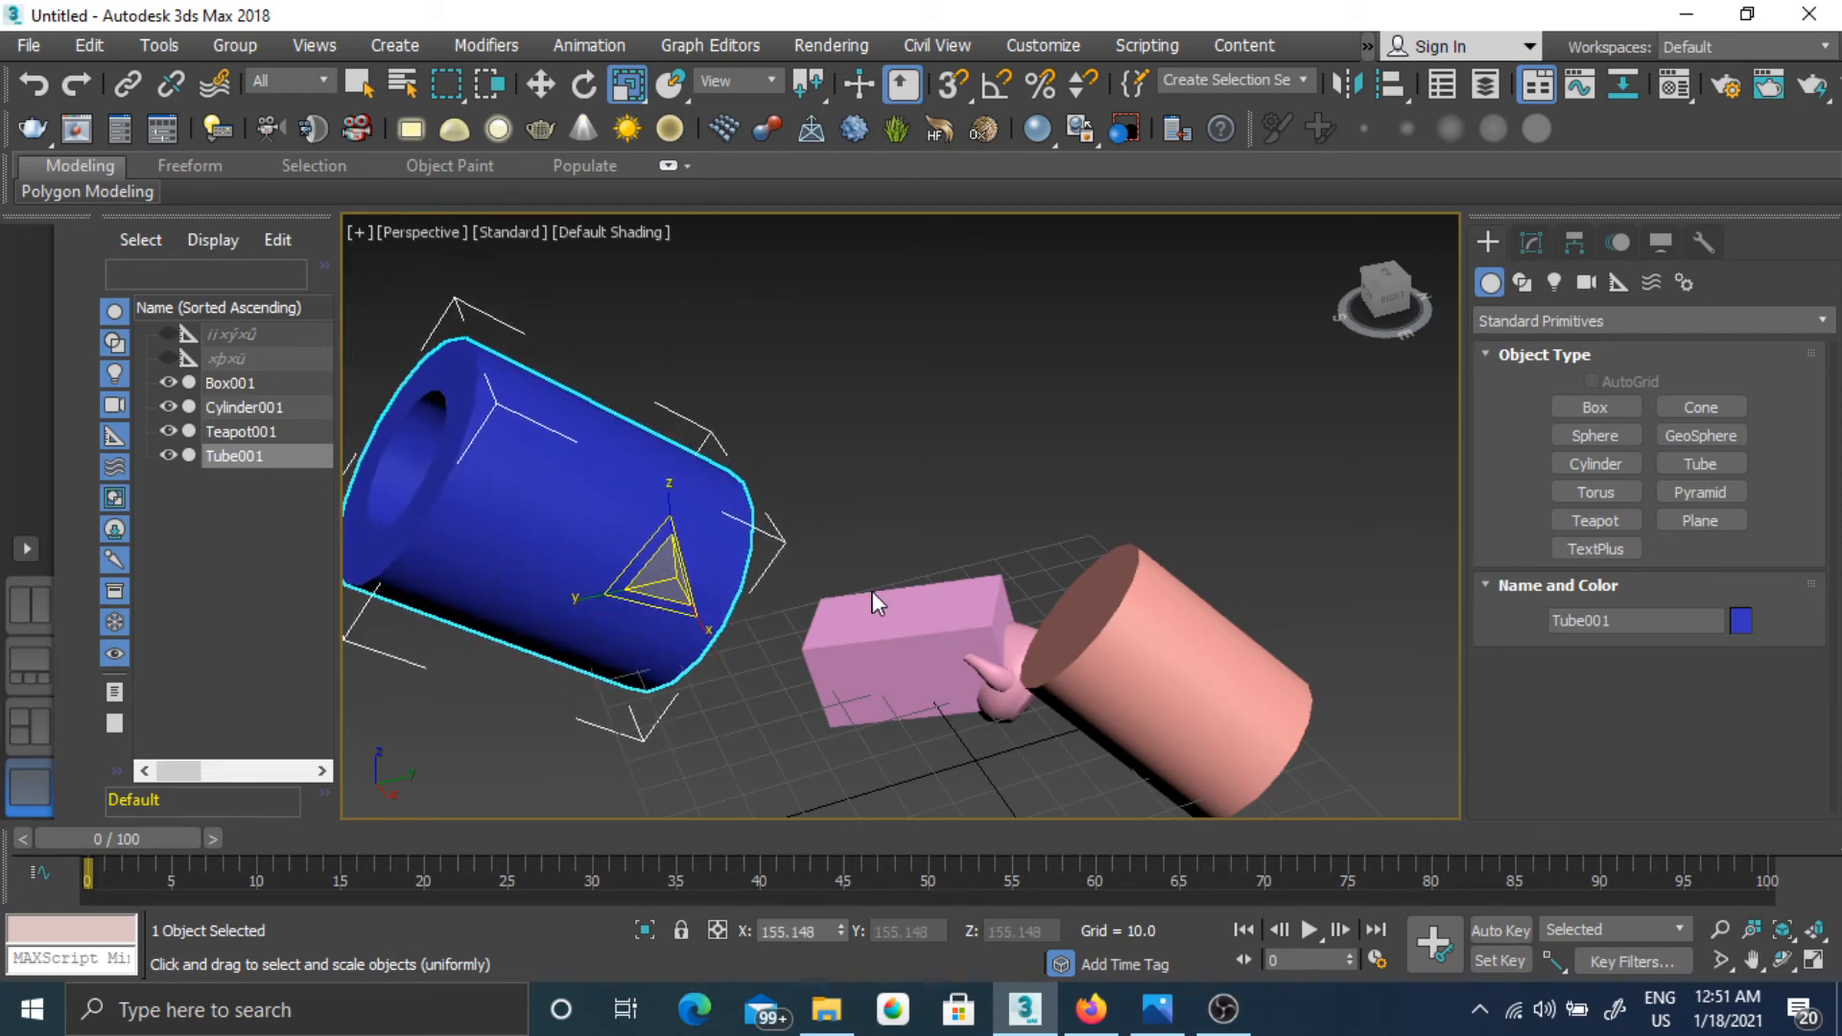
{"action": "left_click", "coordinate": [897, 632]}
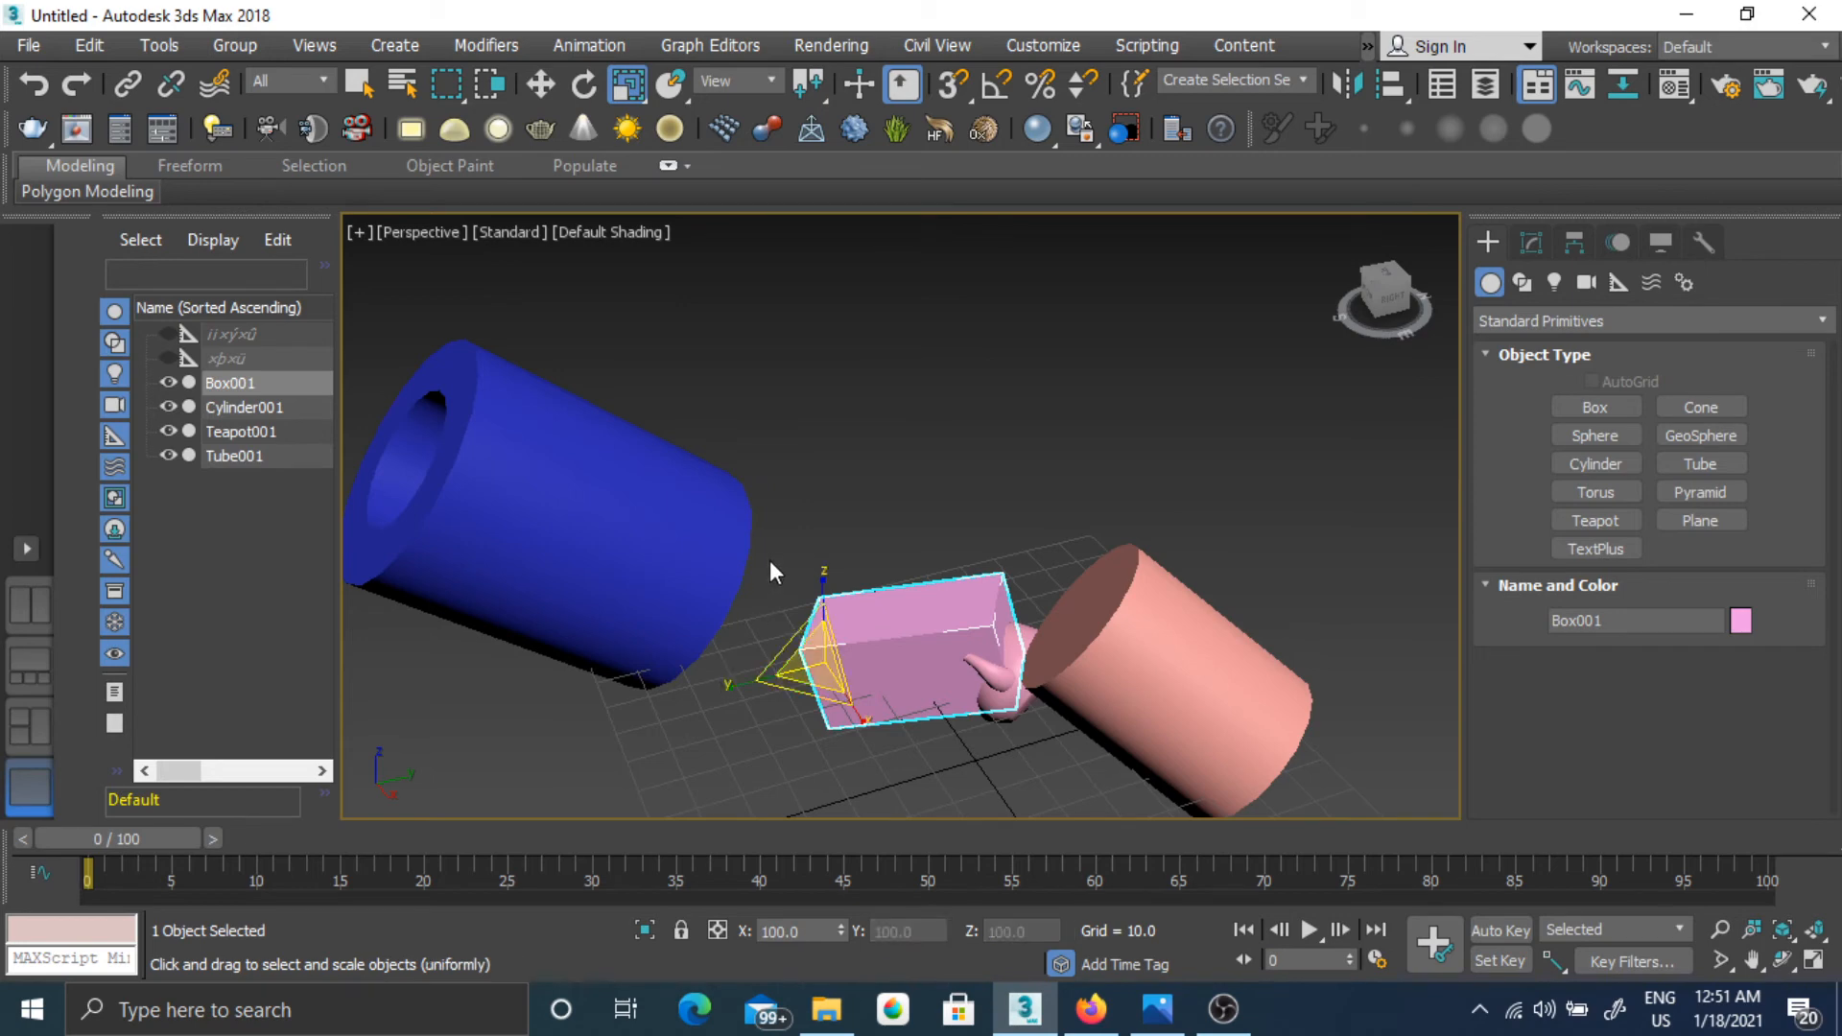
{"action": "left_click_drag", "start_coordinate": [752, 670], "coordinate": [587, 711]}
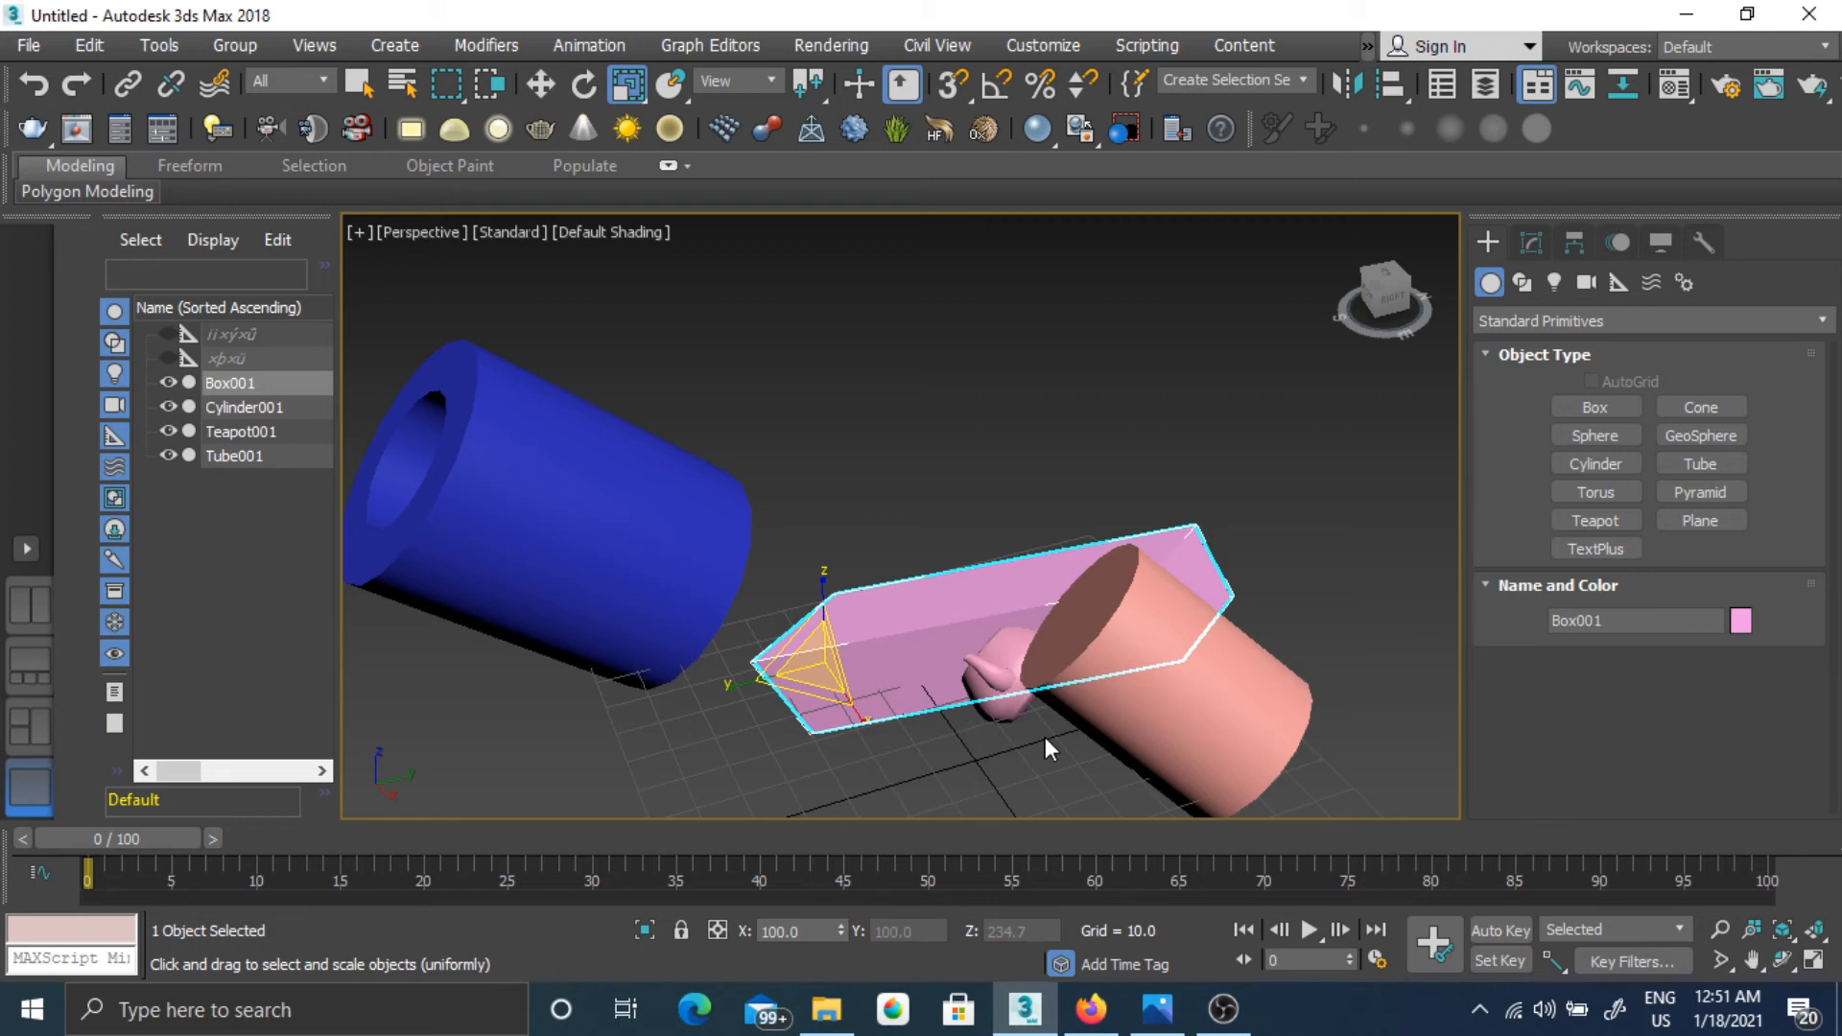
Scale the cylinder down uniformly to about 42%.
{"action": "middle_click_drag", "start_coordinate": [1049, 745], "coordinate": [925, 646]}
{"action": "left_click_drag", "start_coordinate": [1035, 650], "coordinate": [1101, 833]}
{"action": "scroll", "coordinate": [1073, 694], "scroll_direction": "down", "scroll_amount": 4}
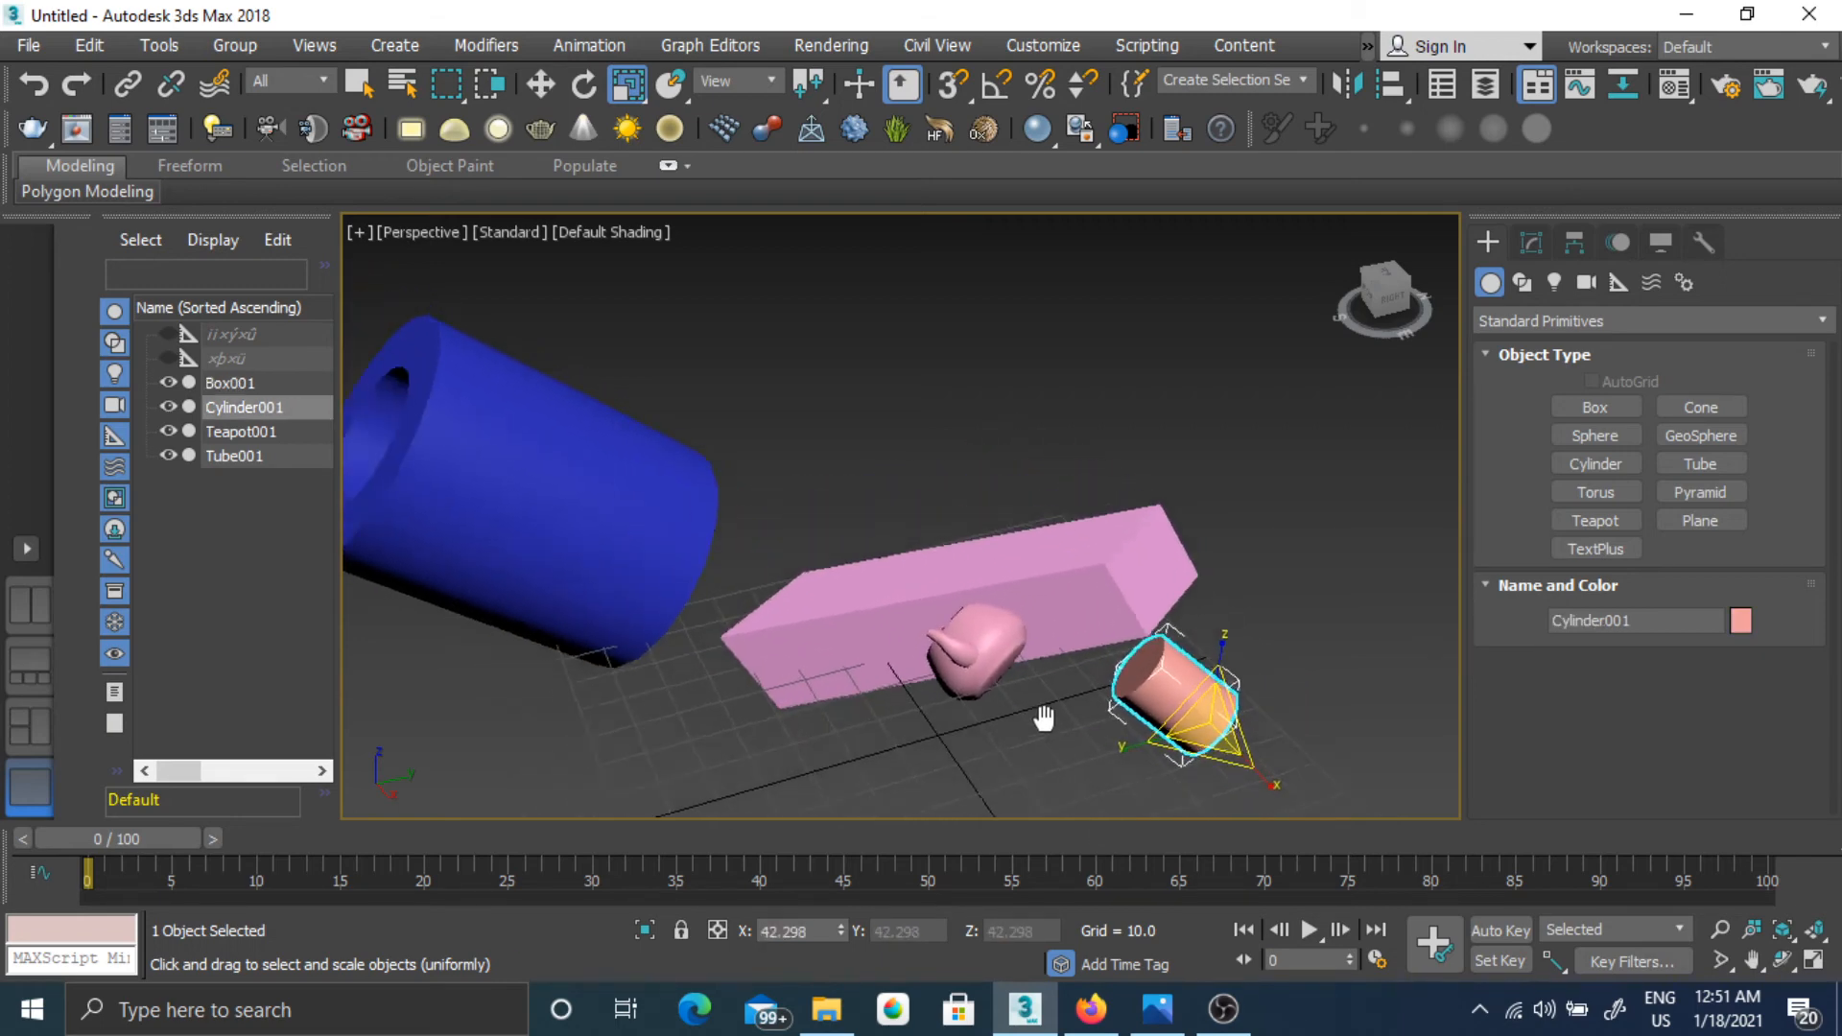
{"action": "middle_click_drag", "start_coordinate": [1062, 640], "coordinate": [935, 546]}
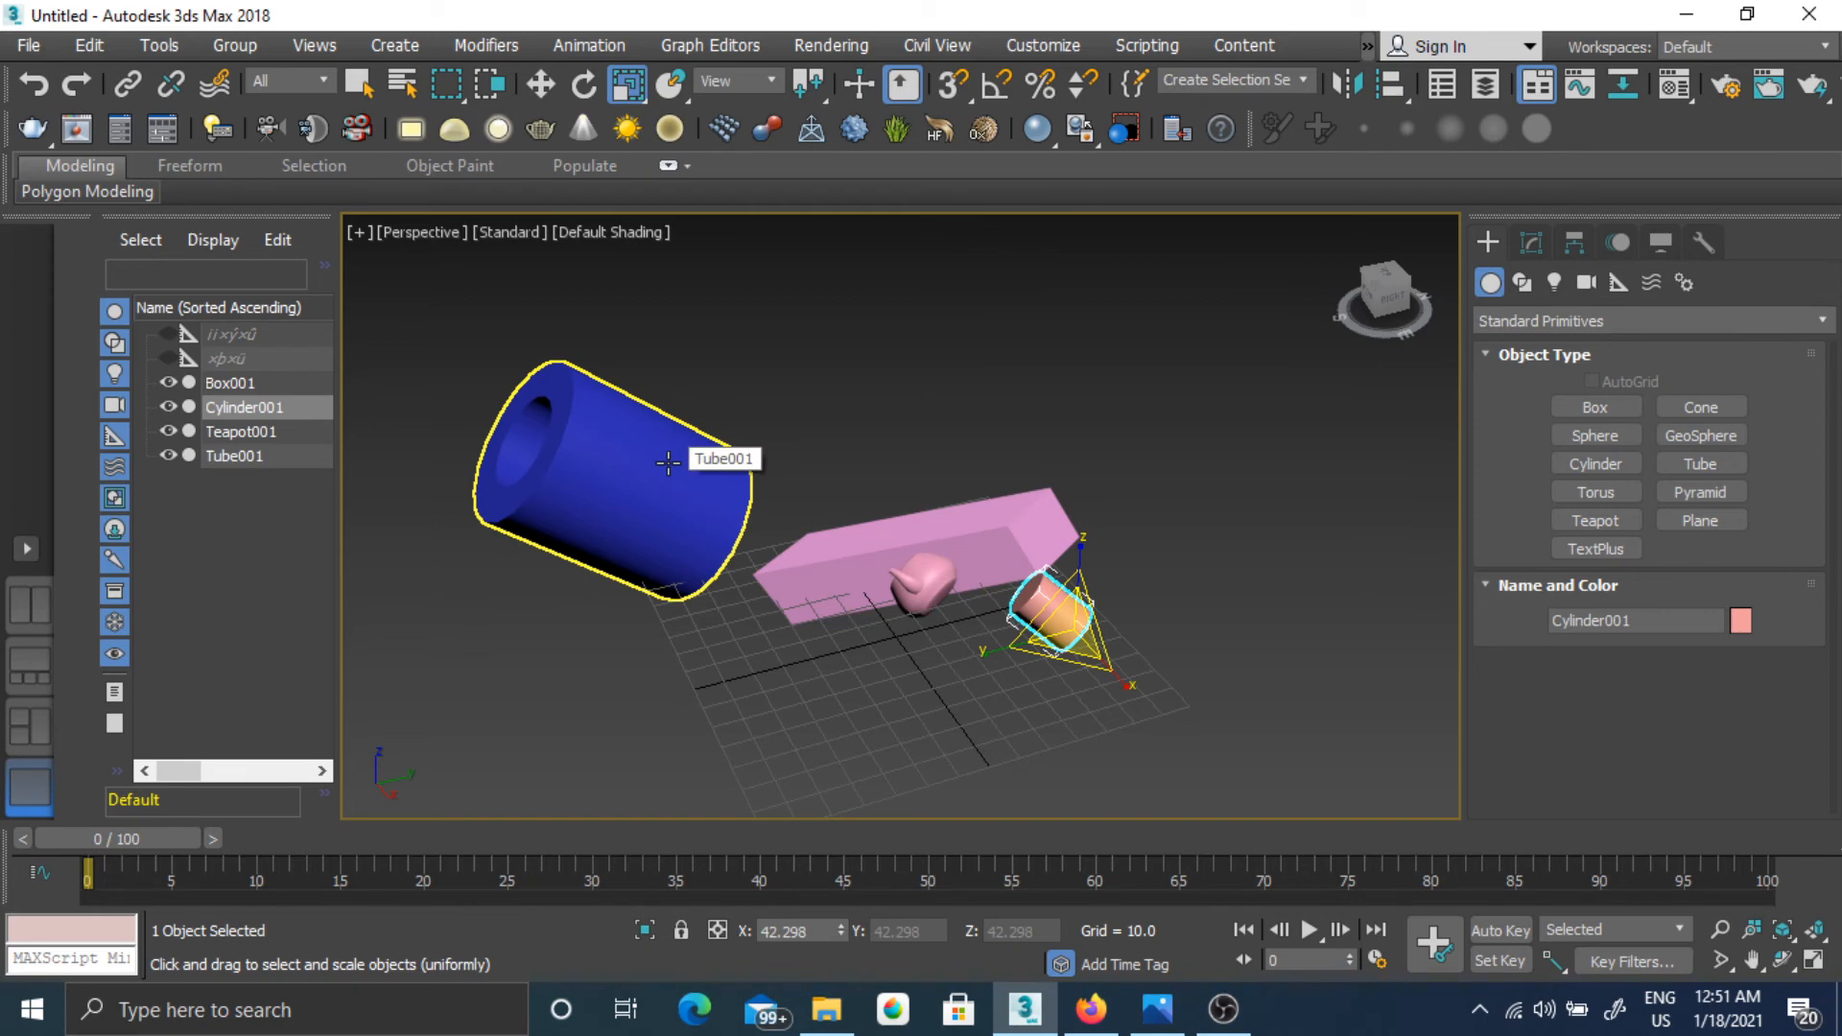
{"action": "left_click", "coordinate": [543, 86]}
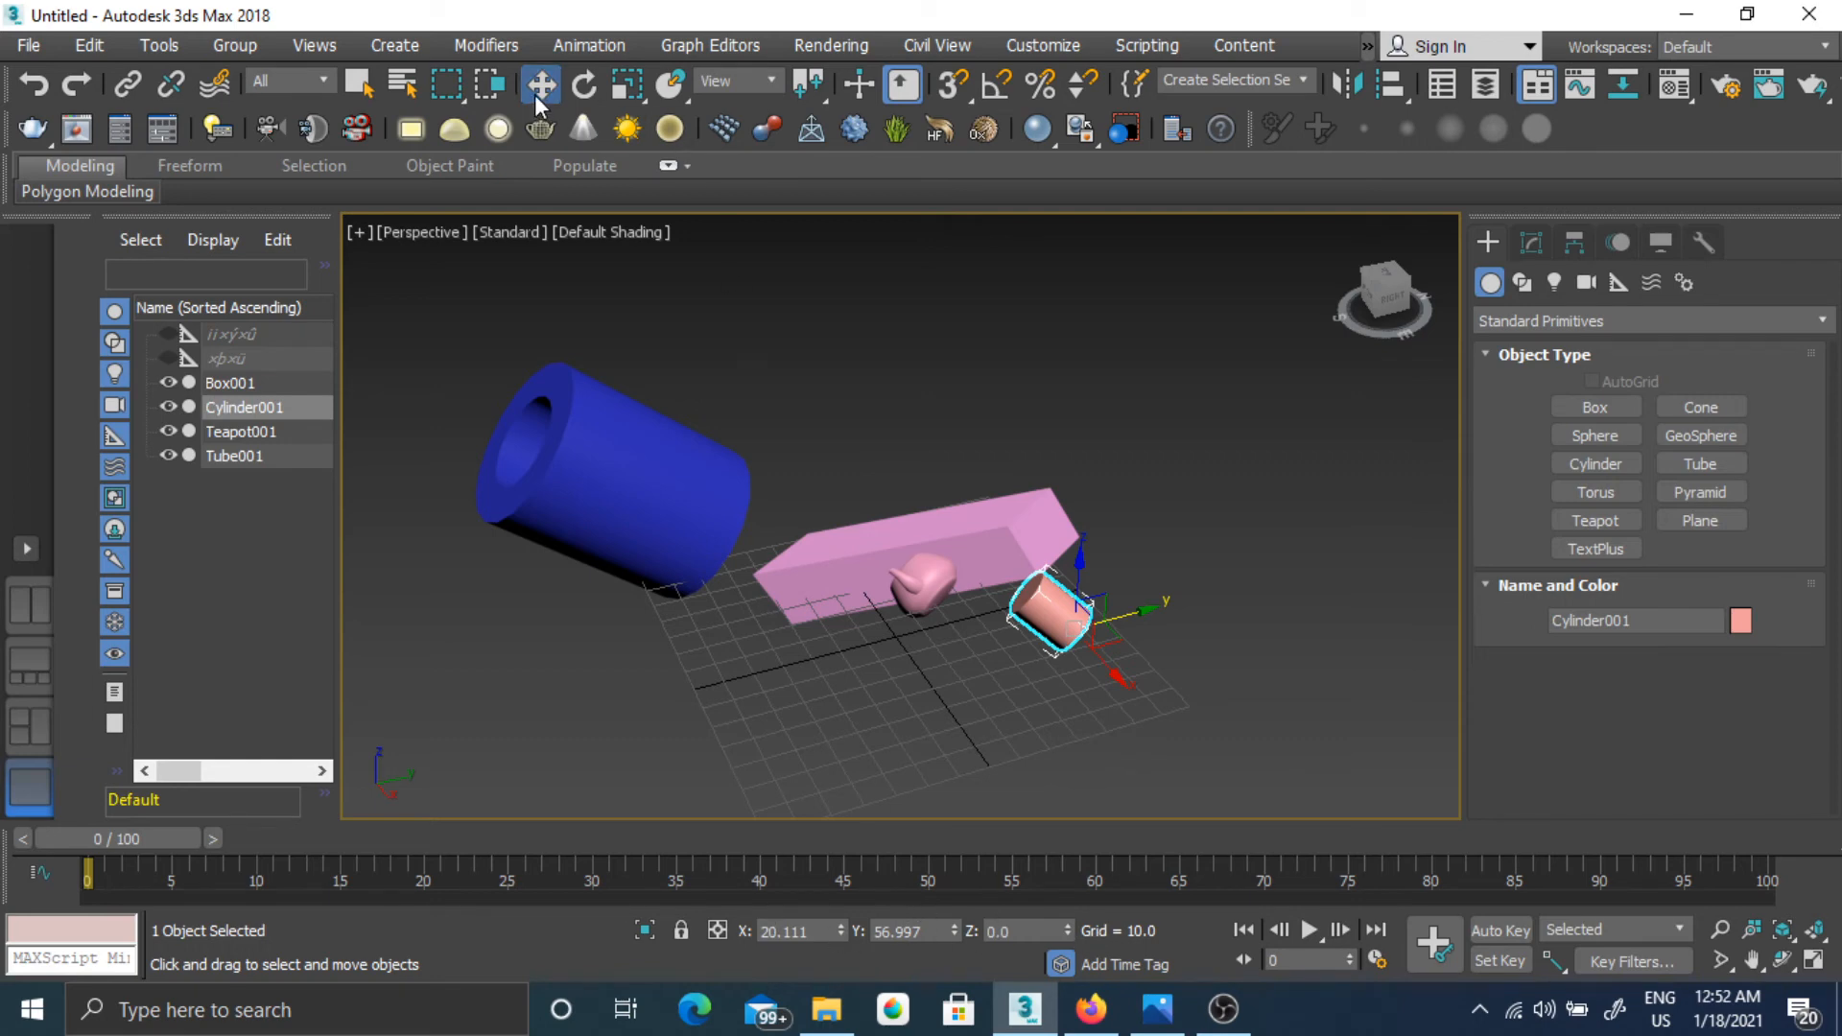
{"action": "left_click", "coordinate": [584, 84]}
{"action": "left_click", "coordinate": [626, 86]}
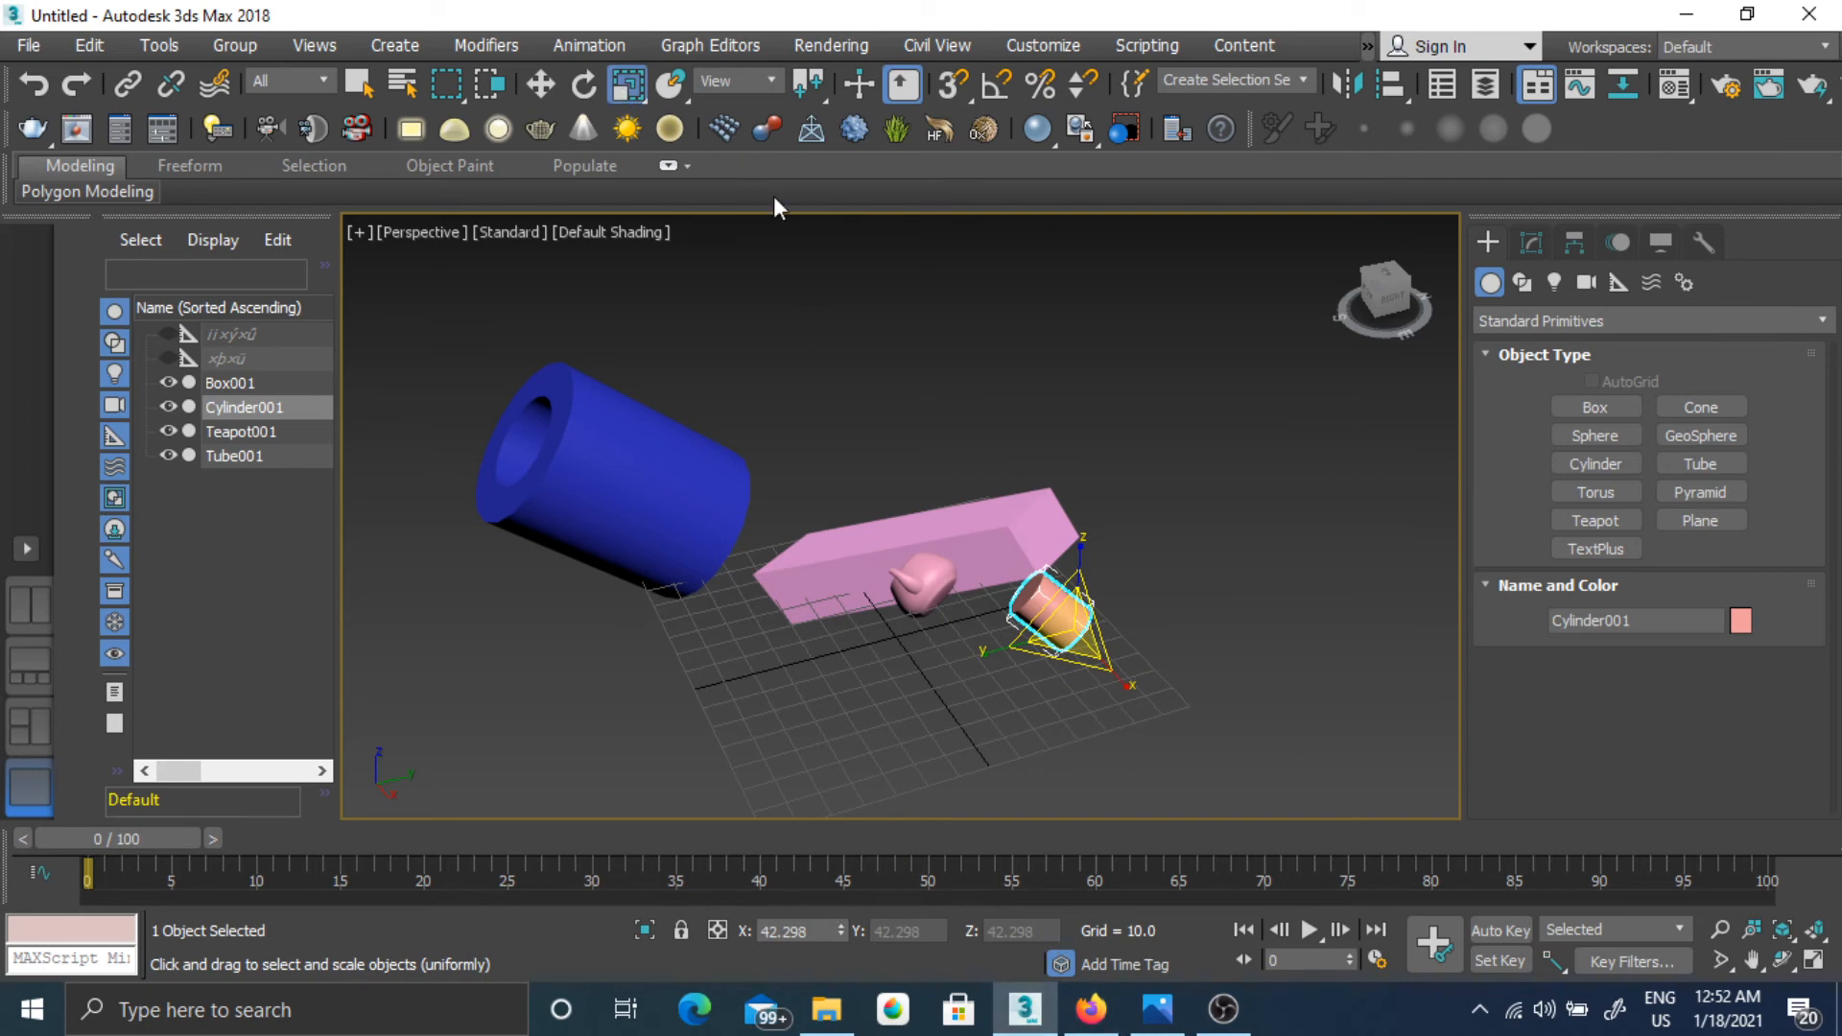
{"action": "left_click", "coordinate": [587, 87]}
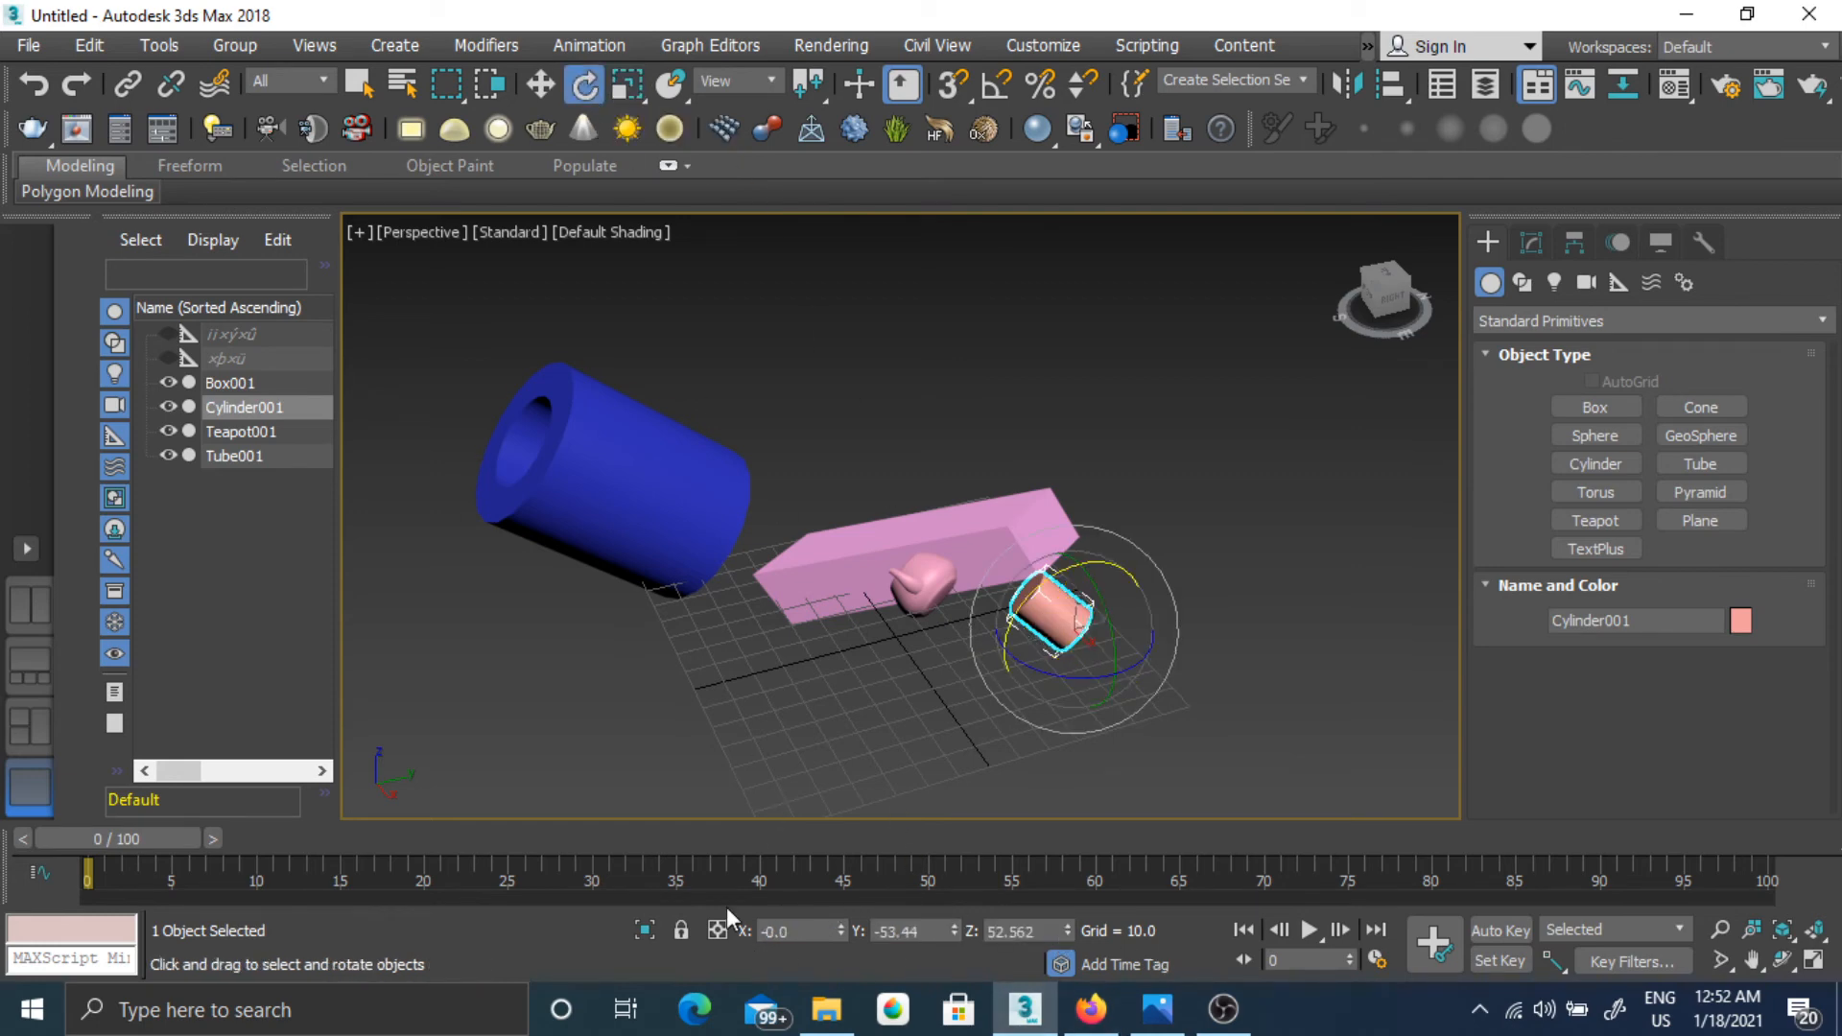
Set the cylinder's X position to 0 with the Move tool active.
{"action": "left_click", "coordinate": [533, 85]}
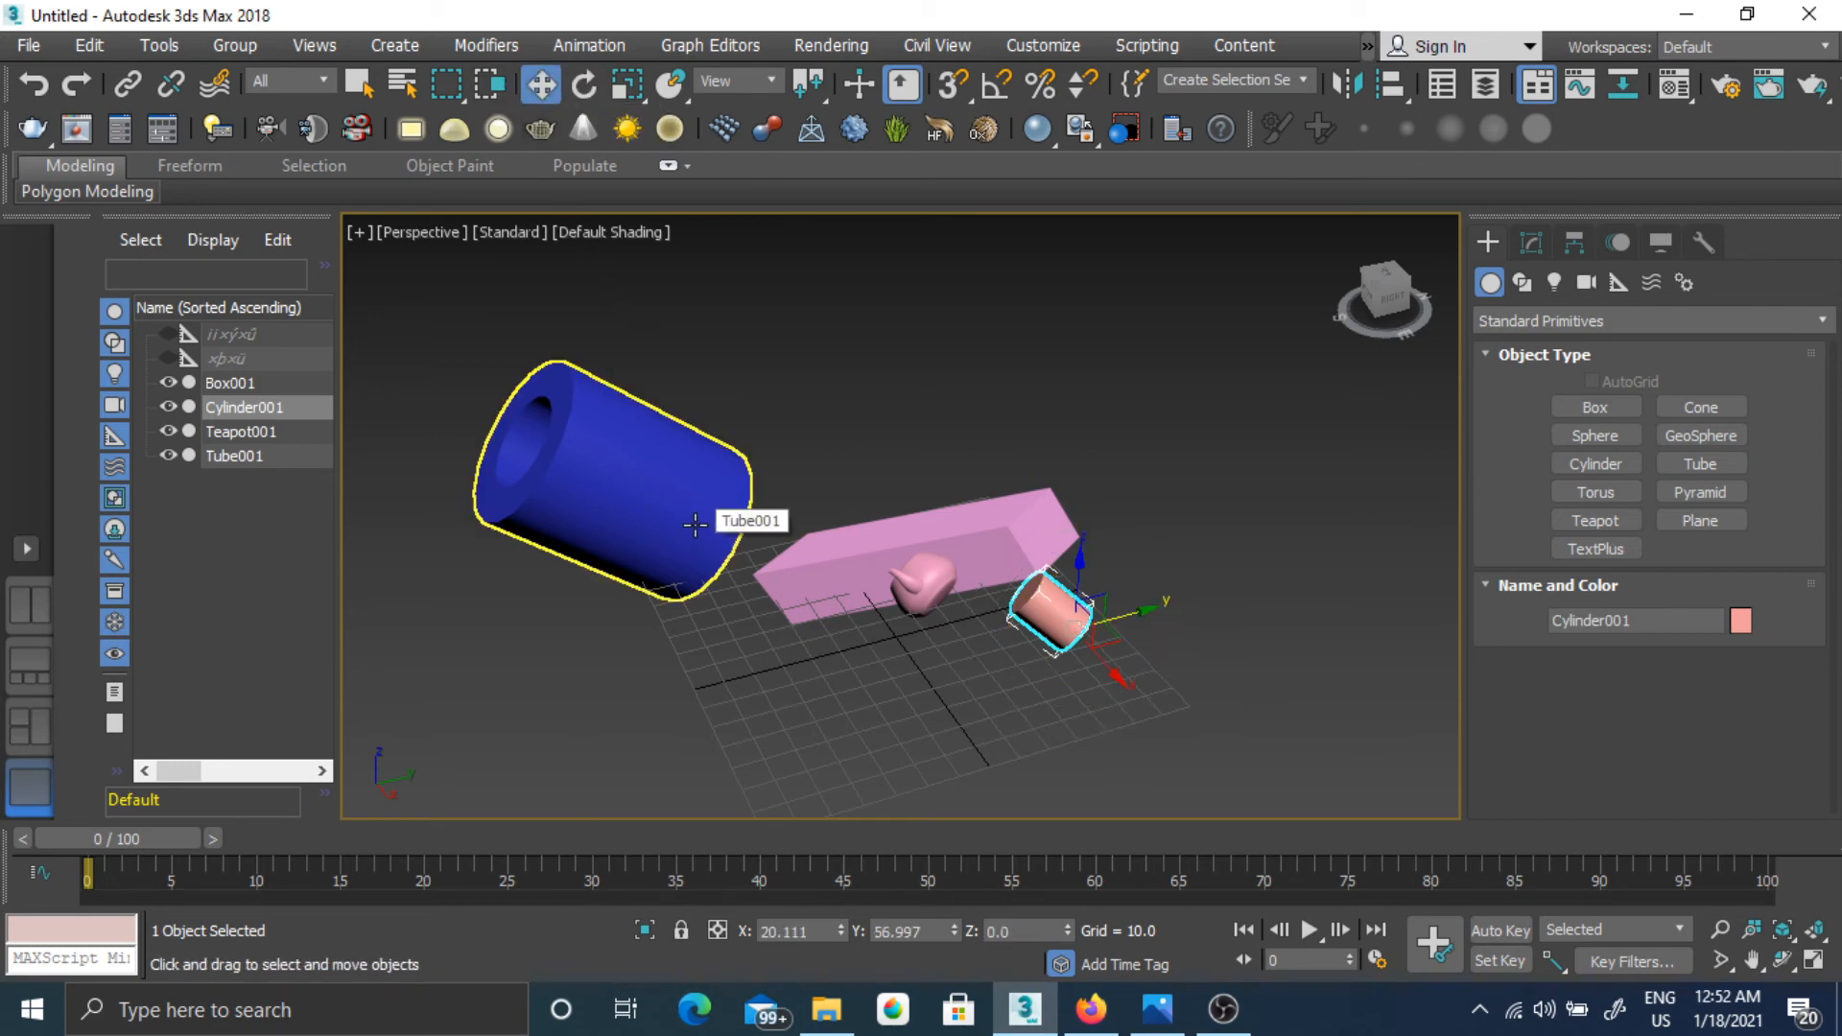
{"action": "left_click", "coordinate": [543, 92]}
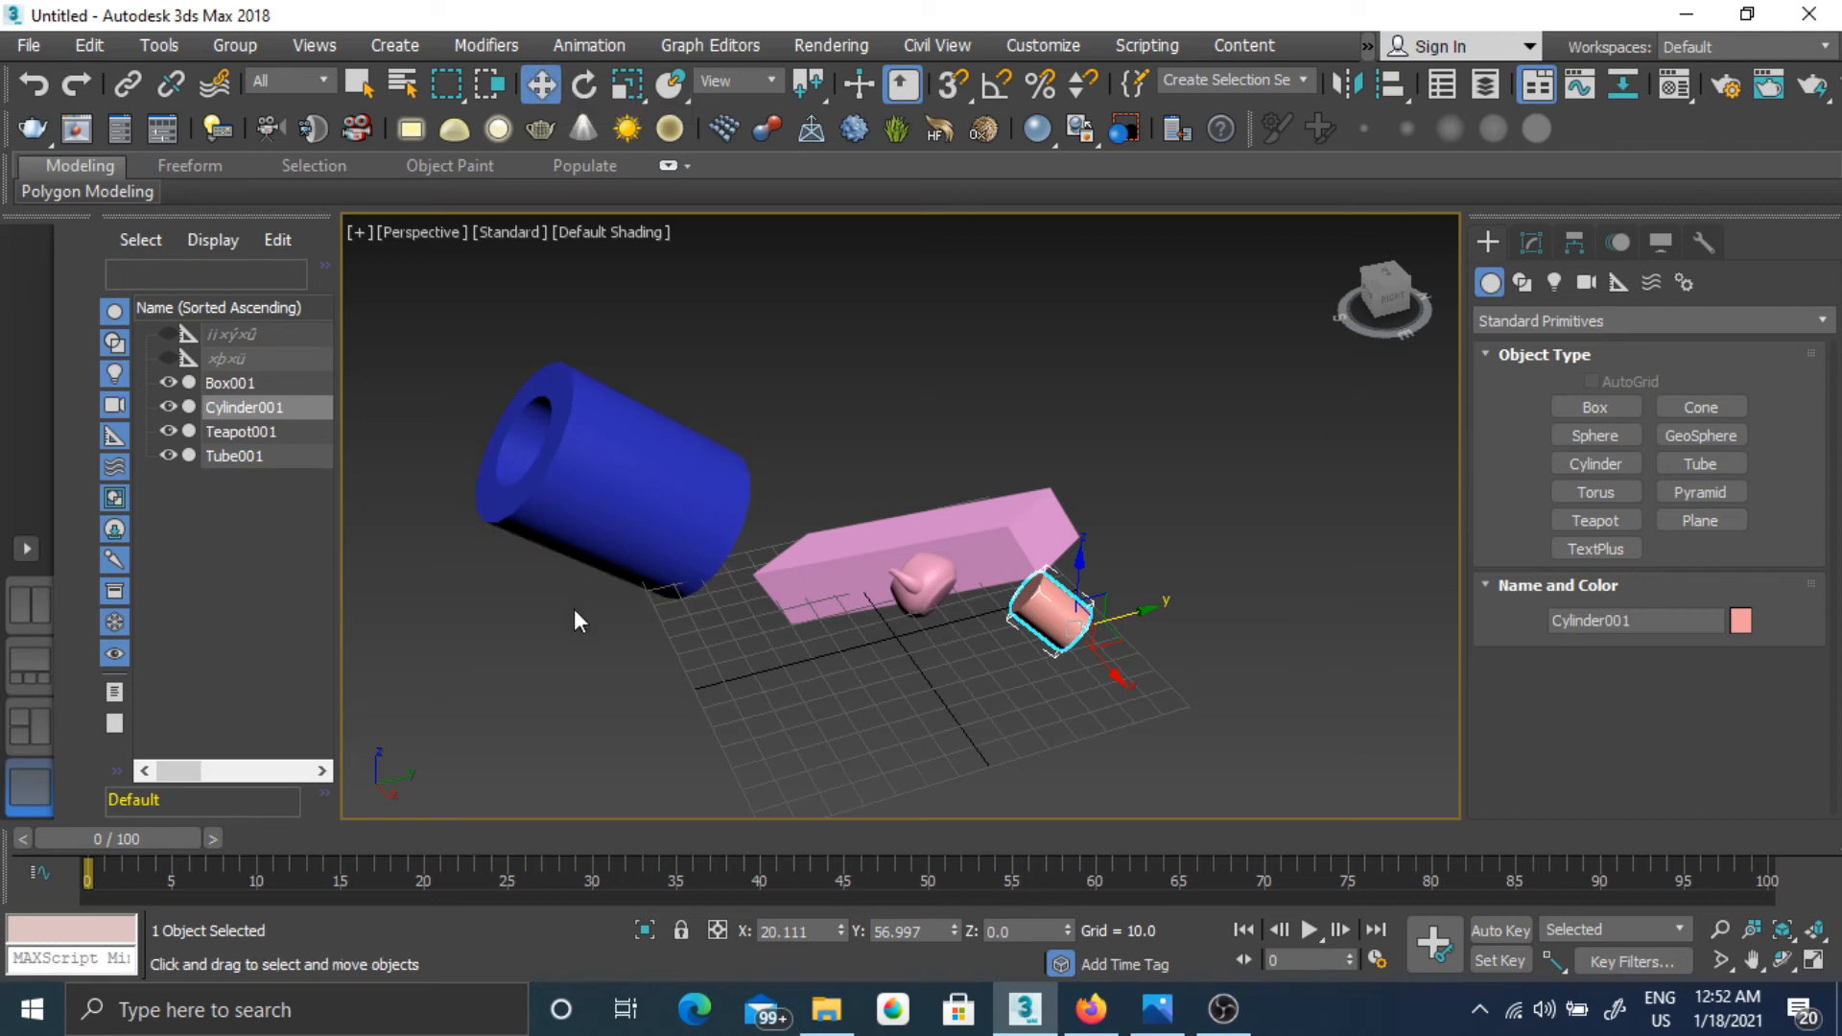
{"action": "double_click", "coordinate": [816, 929]}
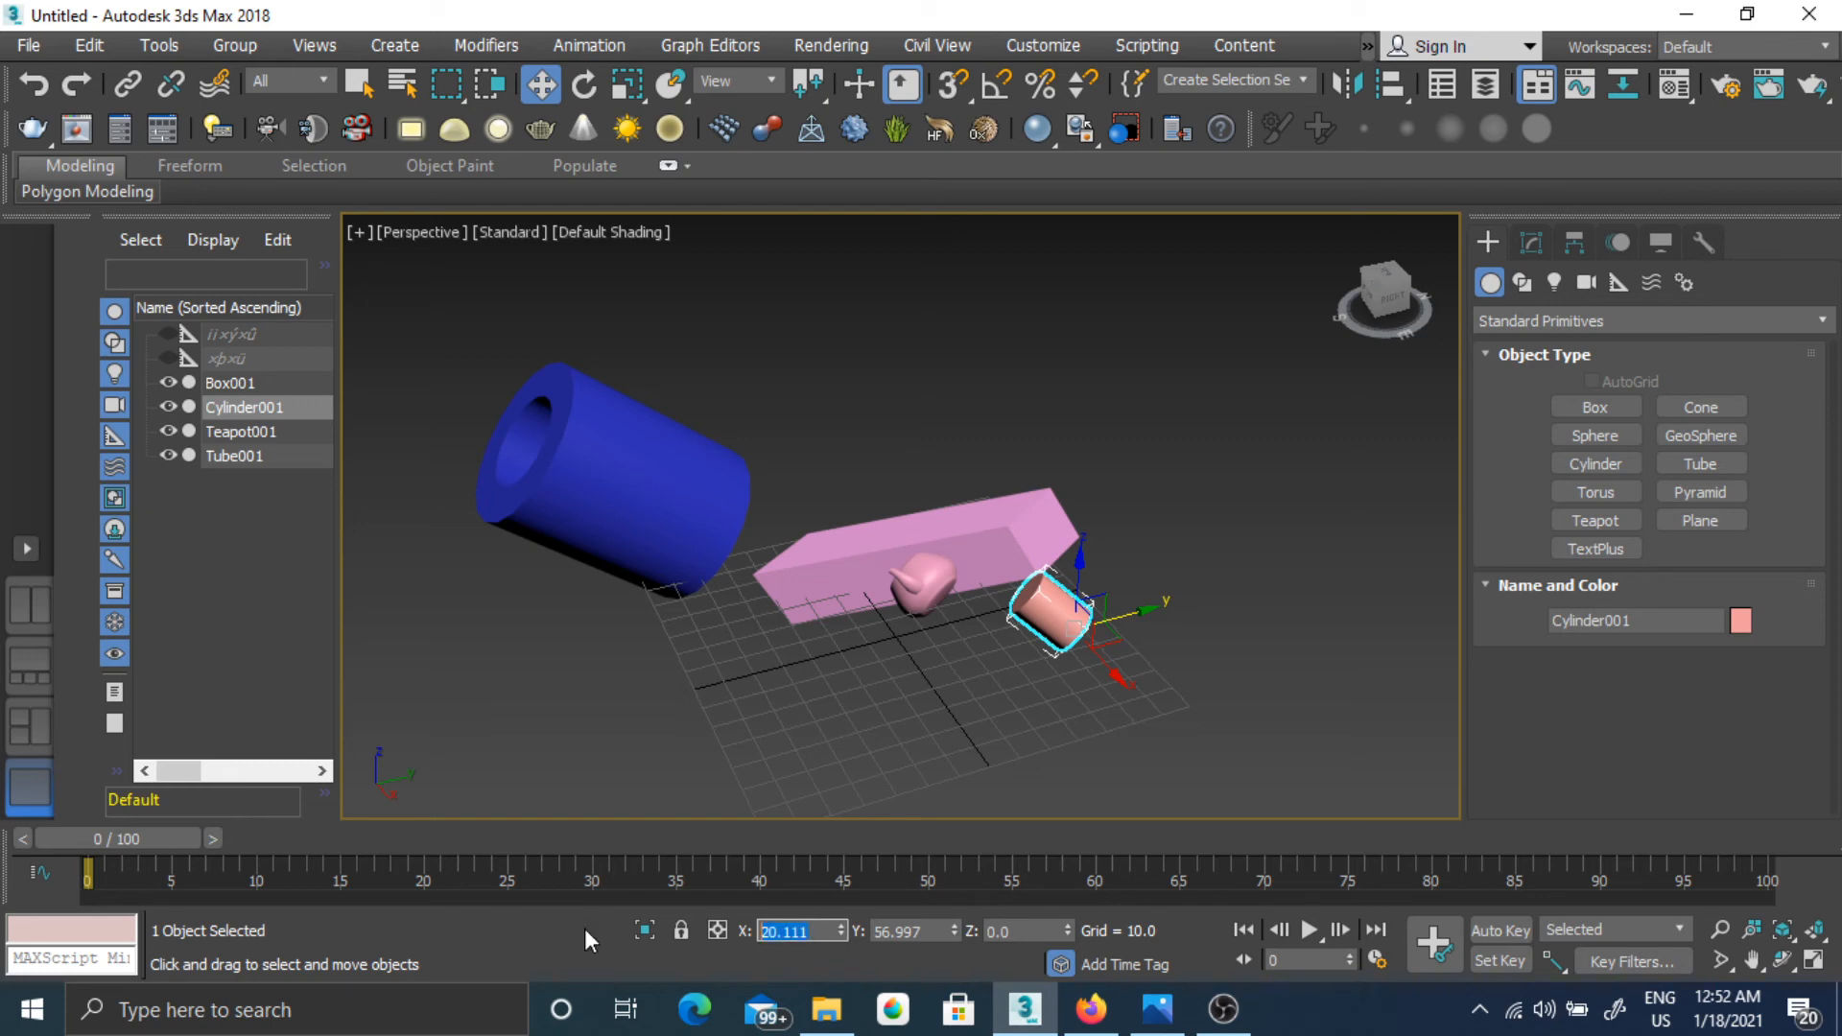
{"action": "type", "text": "0"}
{"action": "key", "text": "Return"}
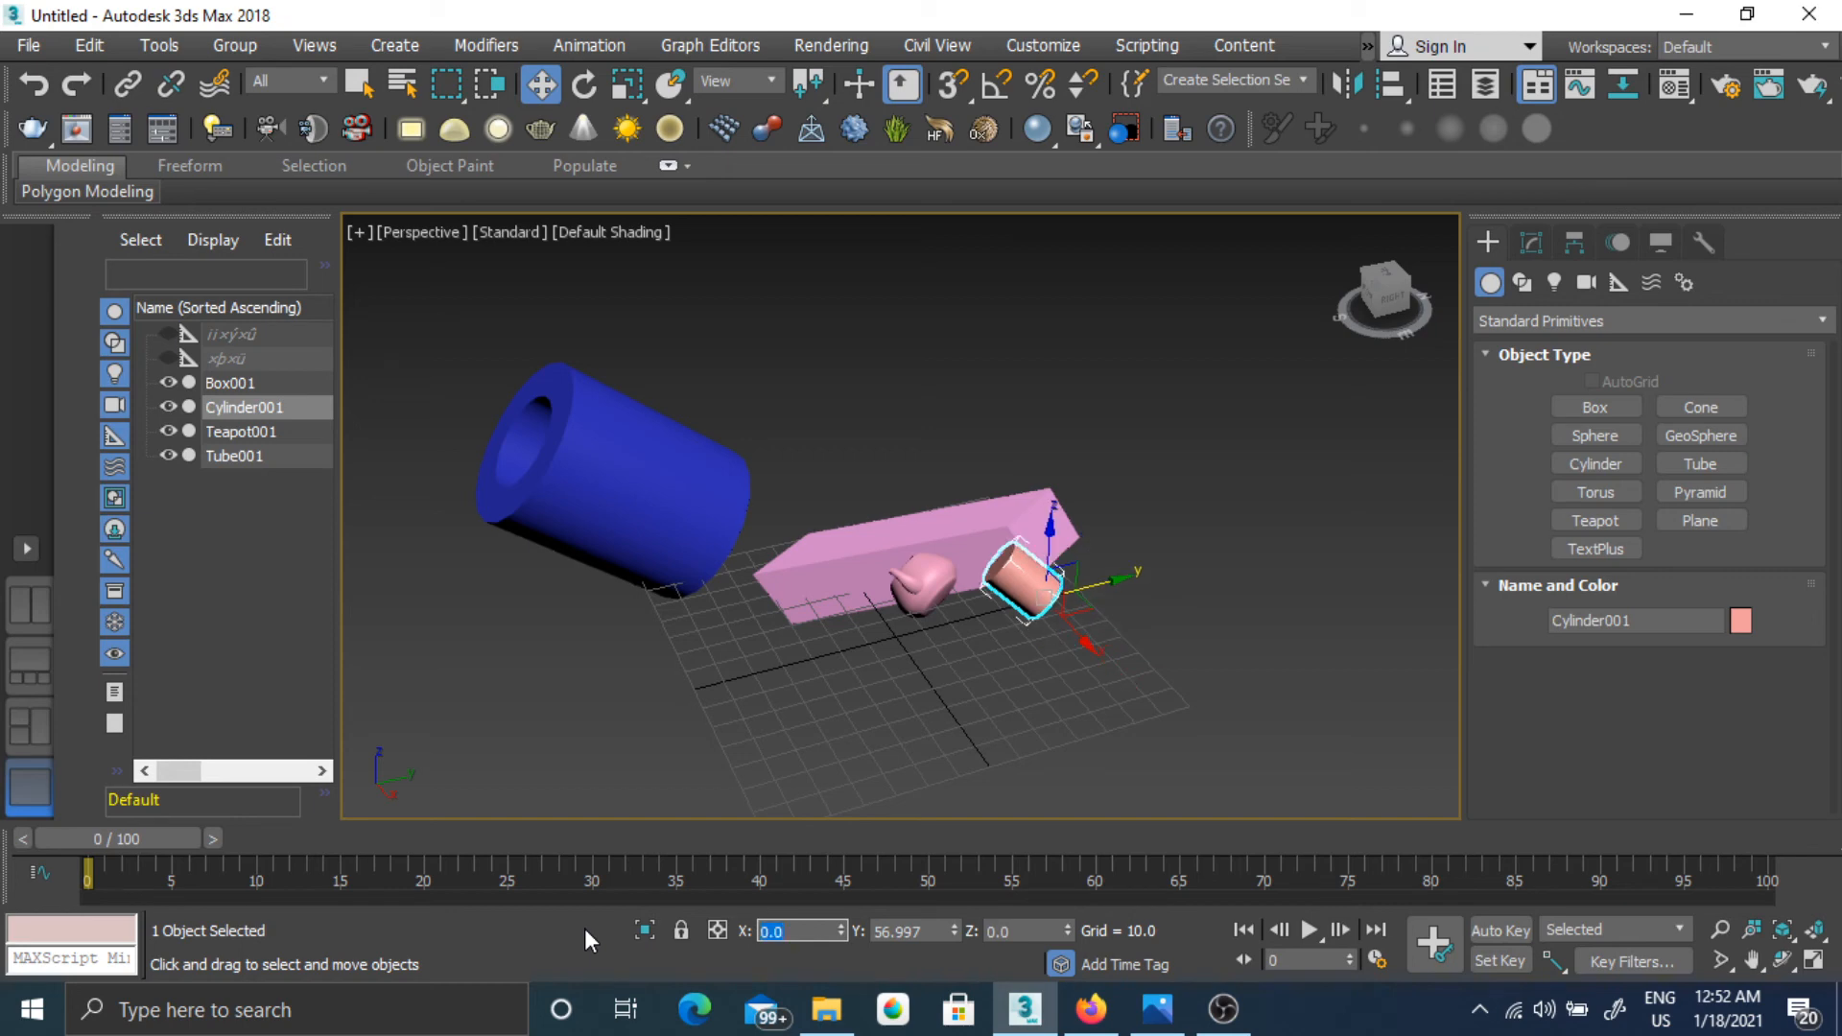
Move the tube to the world origin by setting its X, Y and Z positions to 0.
{"action": "left_click", "coordinate": [646, 500]}
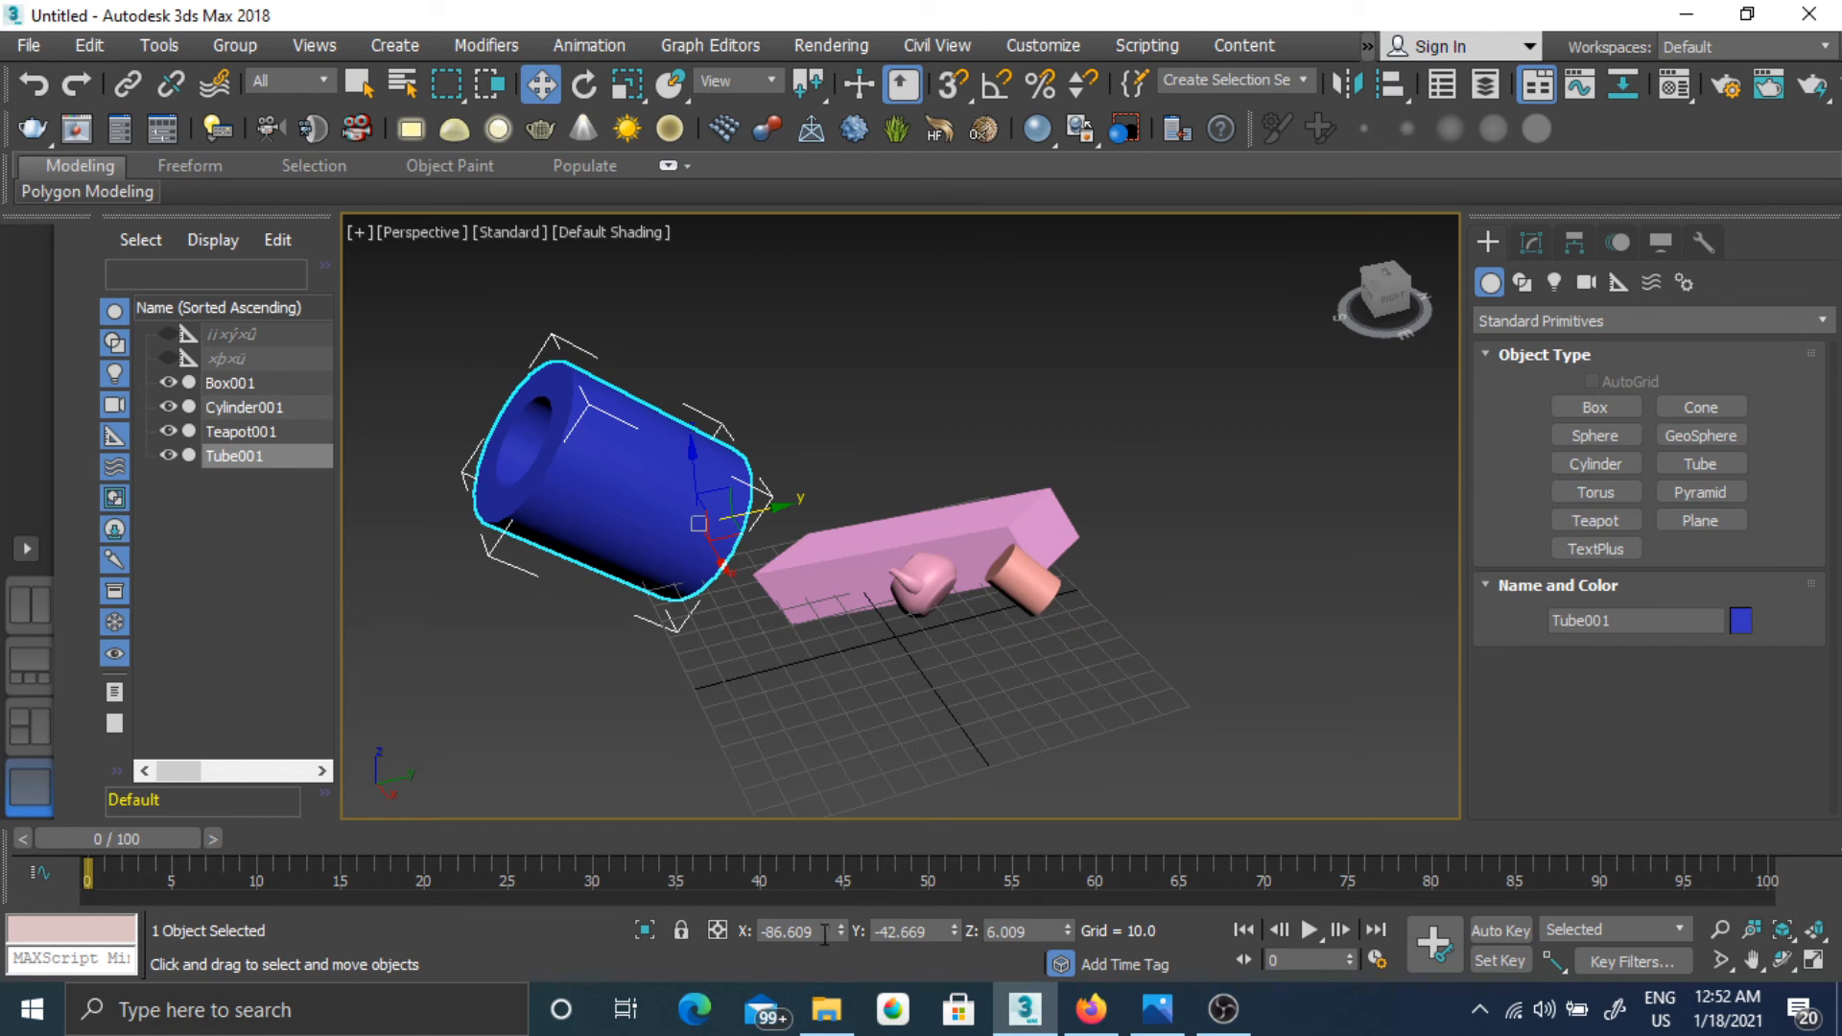
{"action": "left_click_drag", "start_coordinate": [823, 933], "coordinate": [683, 947]}
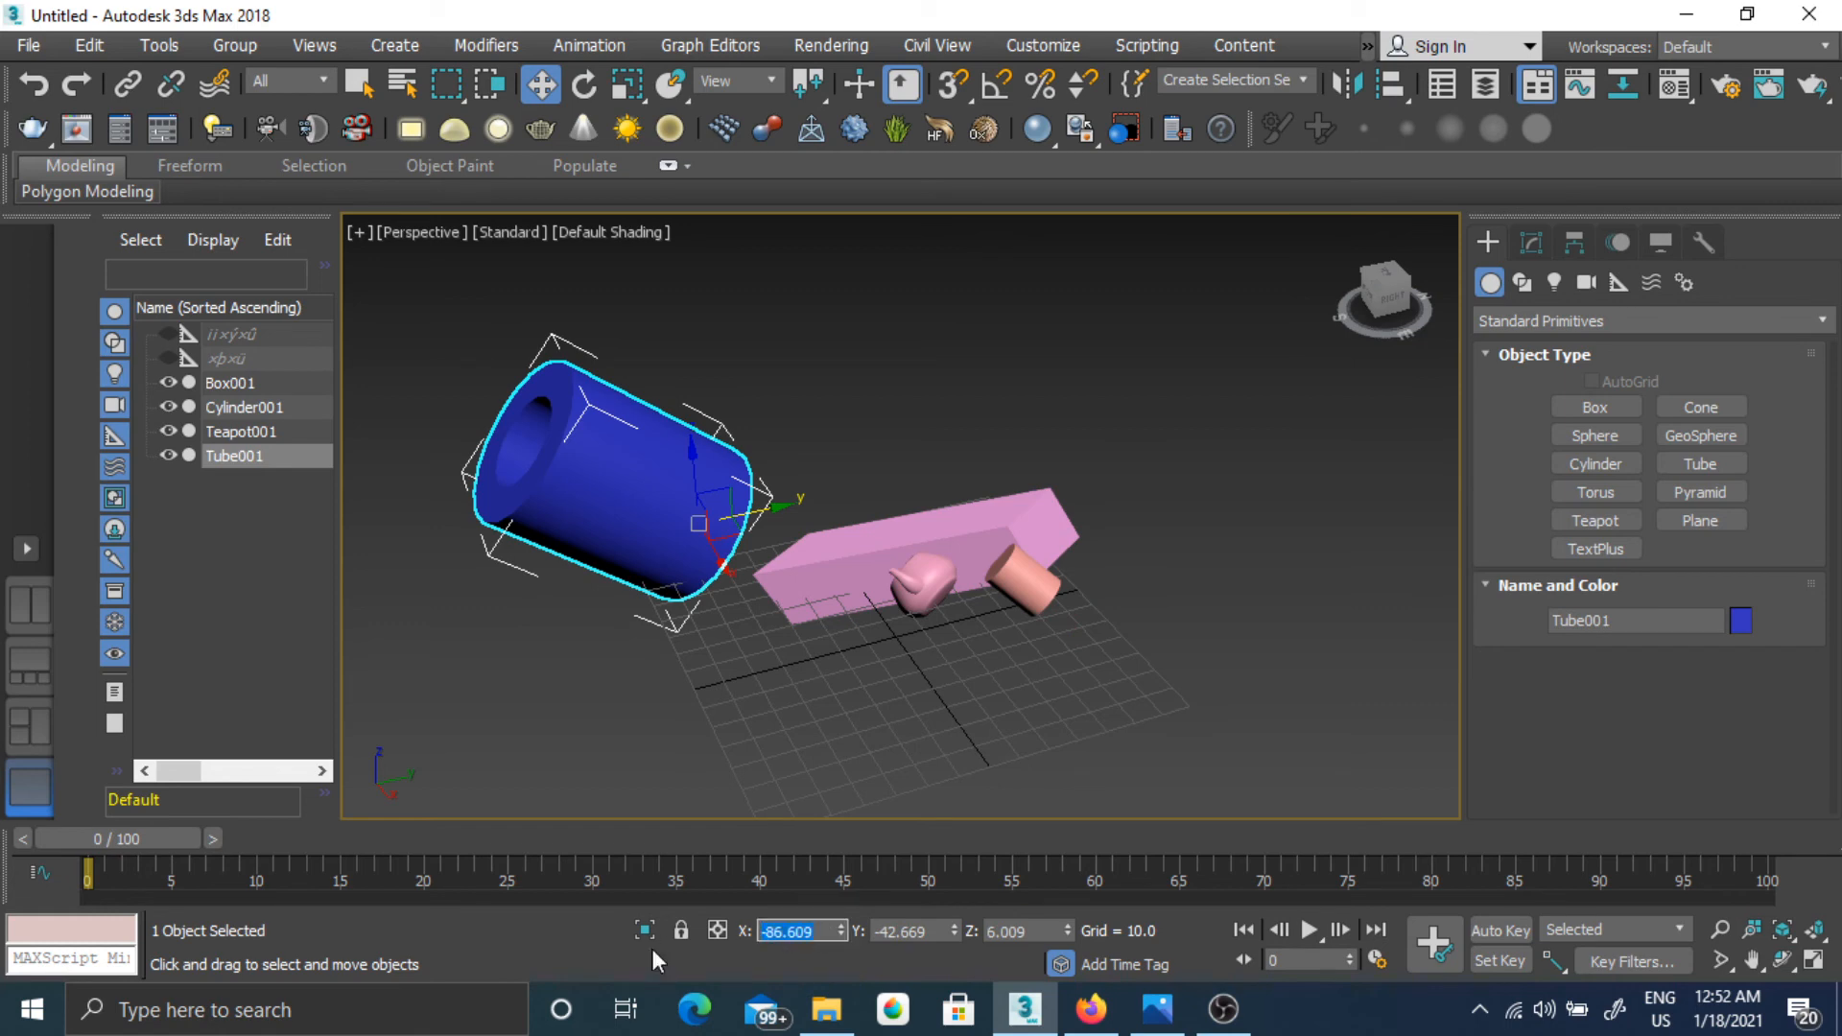
{"action": "type", "text": "0.0"}
{"action": "key", "text": "Return"}
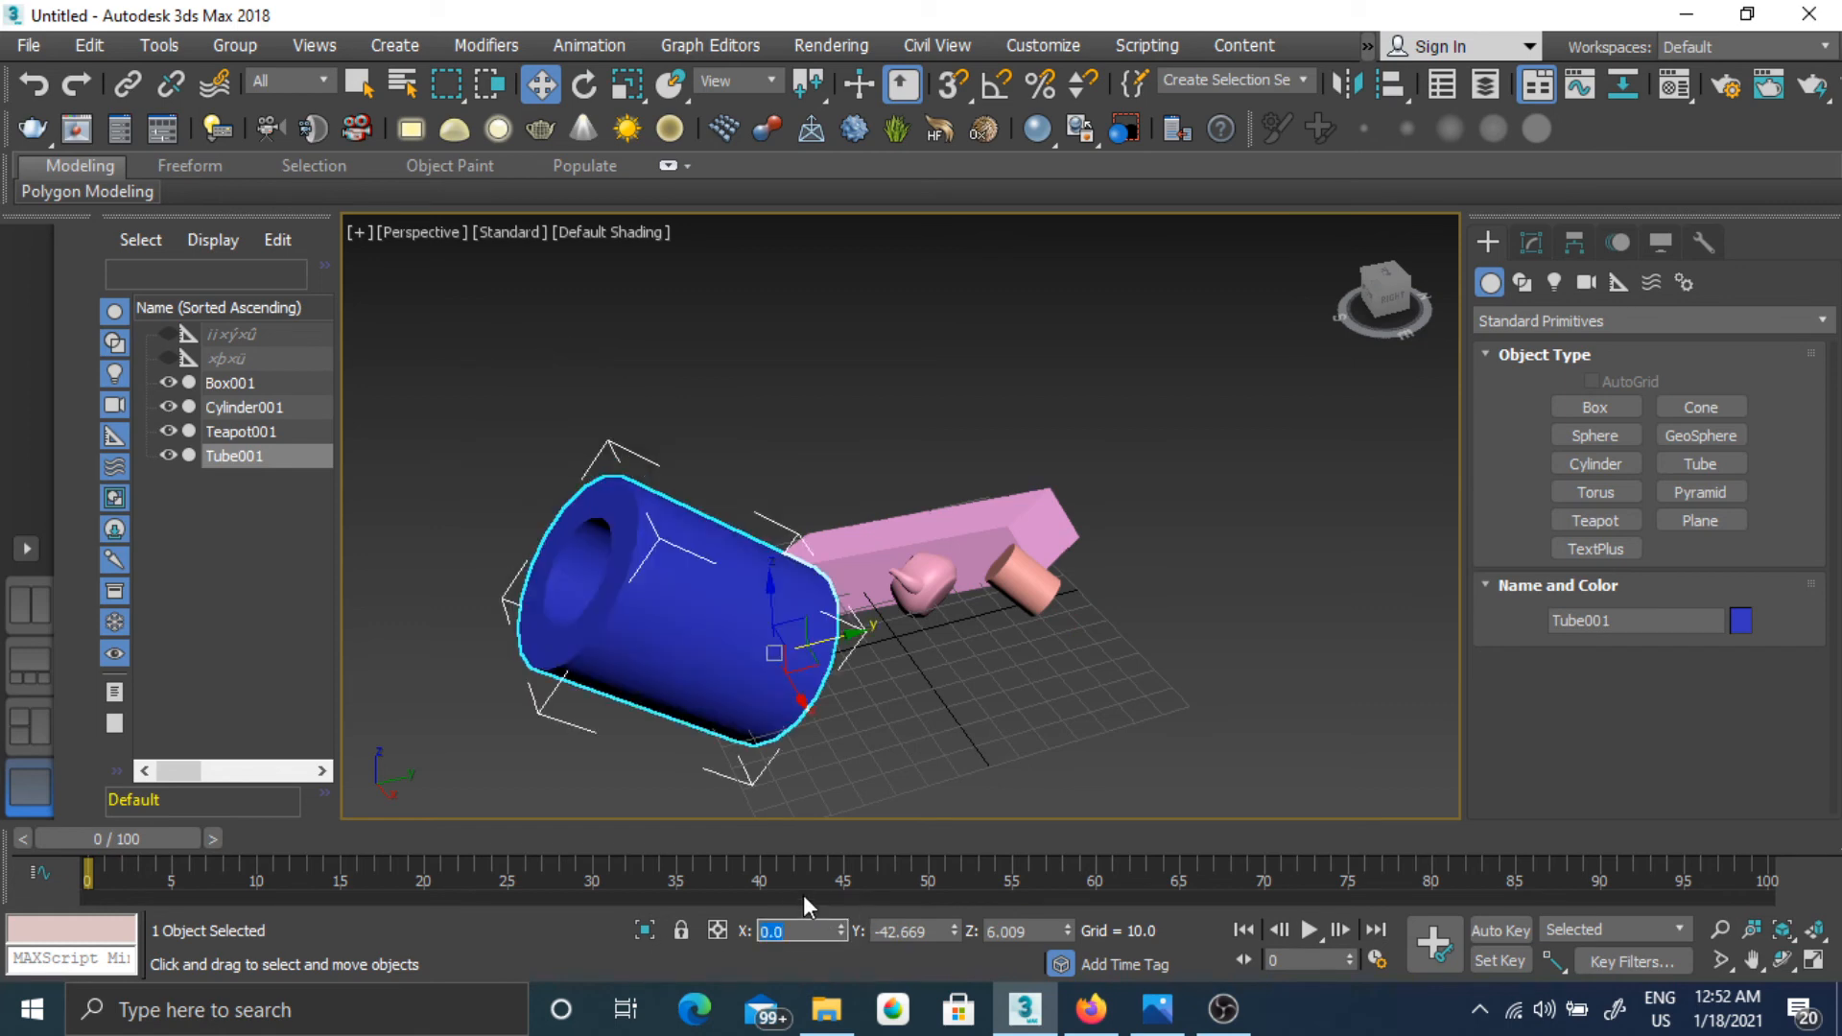
{"action": "left_click_drag", "start_coordinate": [929, 933], "coordinate": [854, 924]}
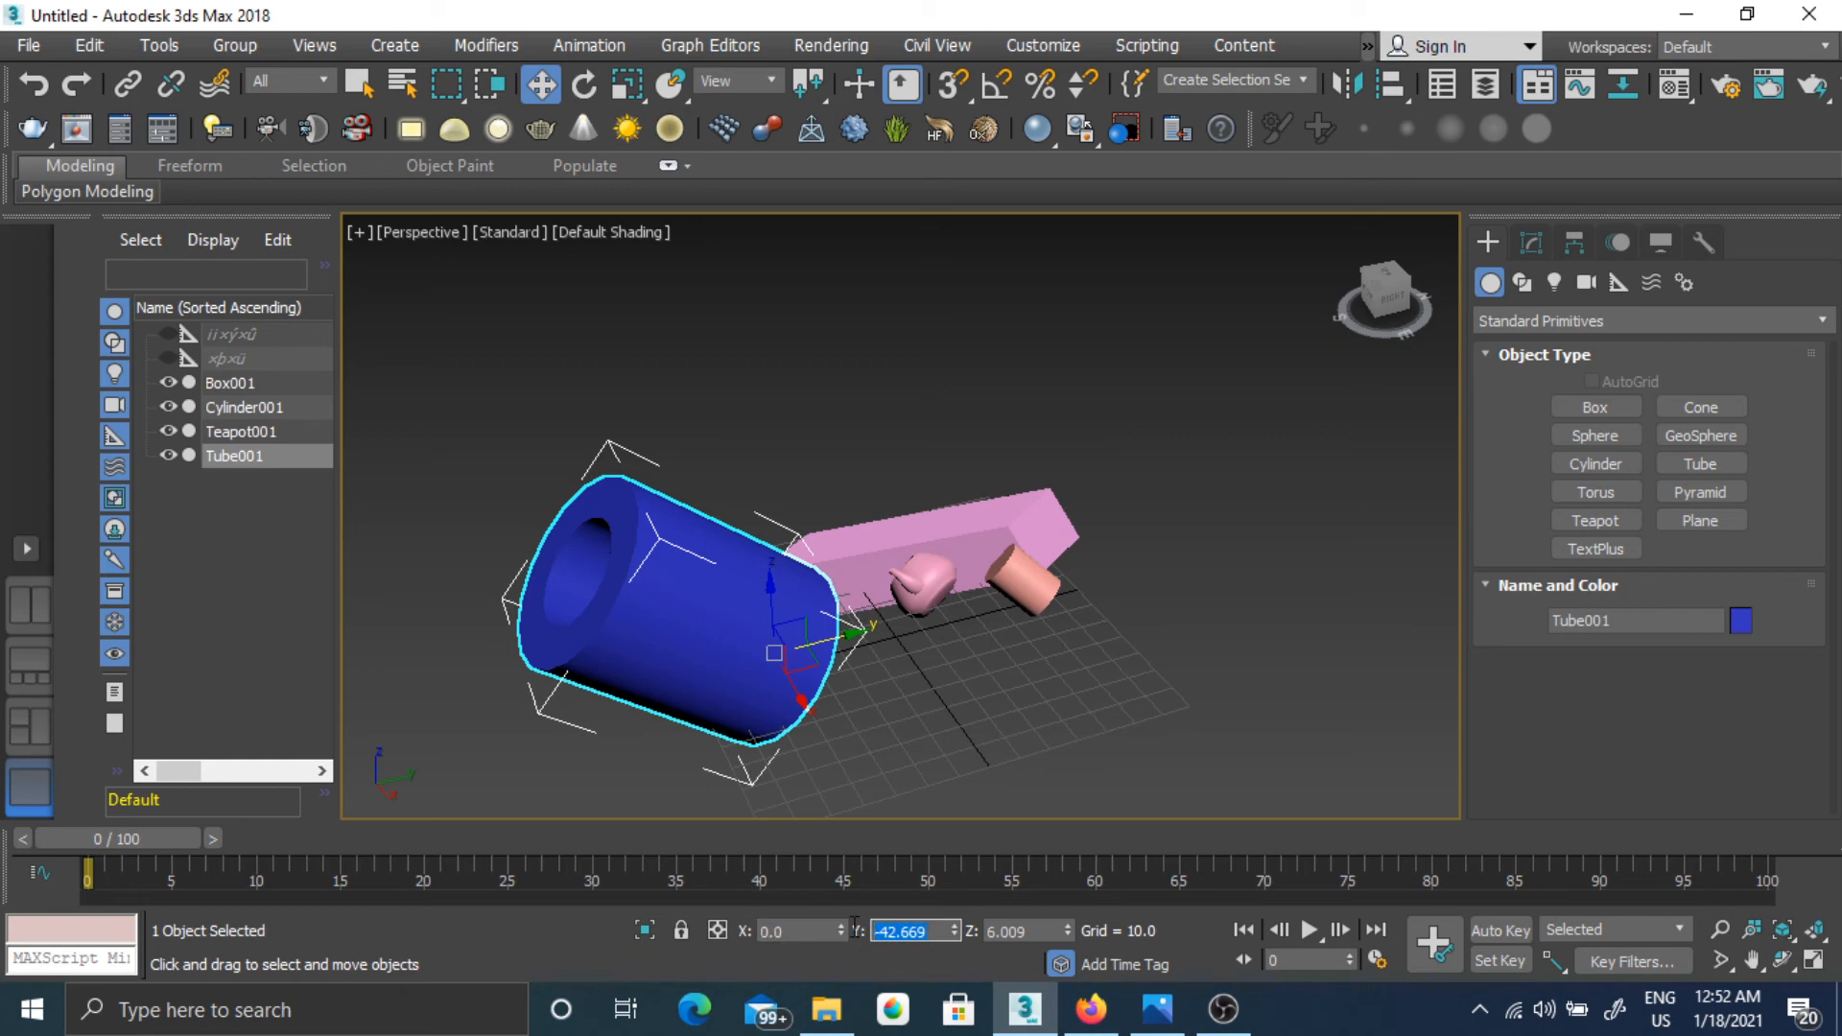
{"action": "type", "text": "0"}
{"action": "key", "text": "Return"}
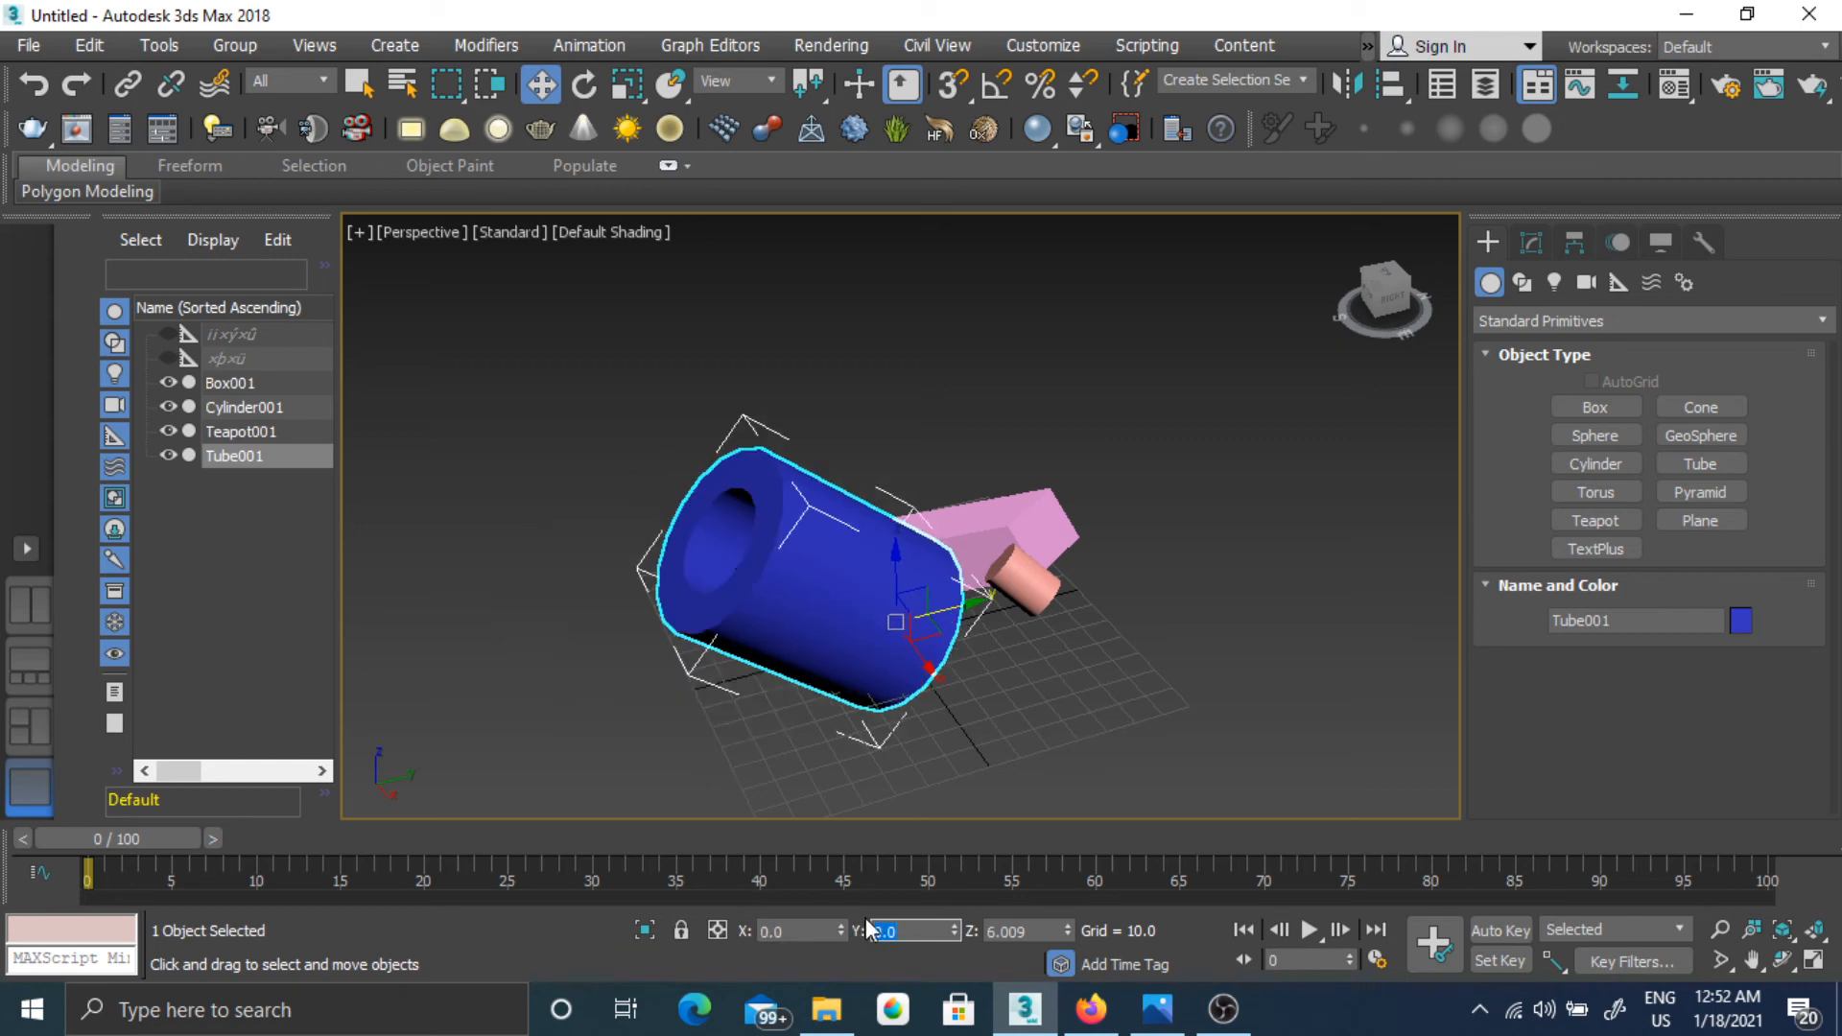
{"action": "left_click", "coordinate": [1042, 932]}
{"action": "left_click_drag", "start_coordinate": [1042, 932], "coordinate": [930, 910]}
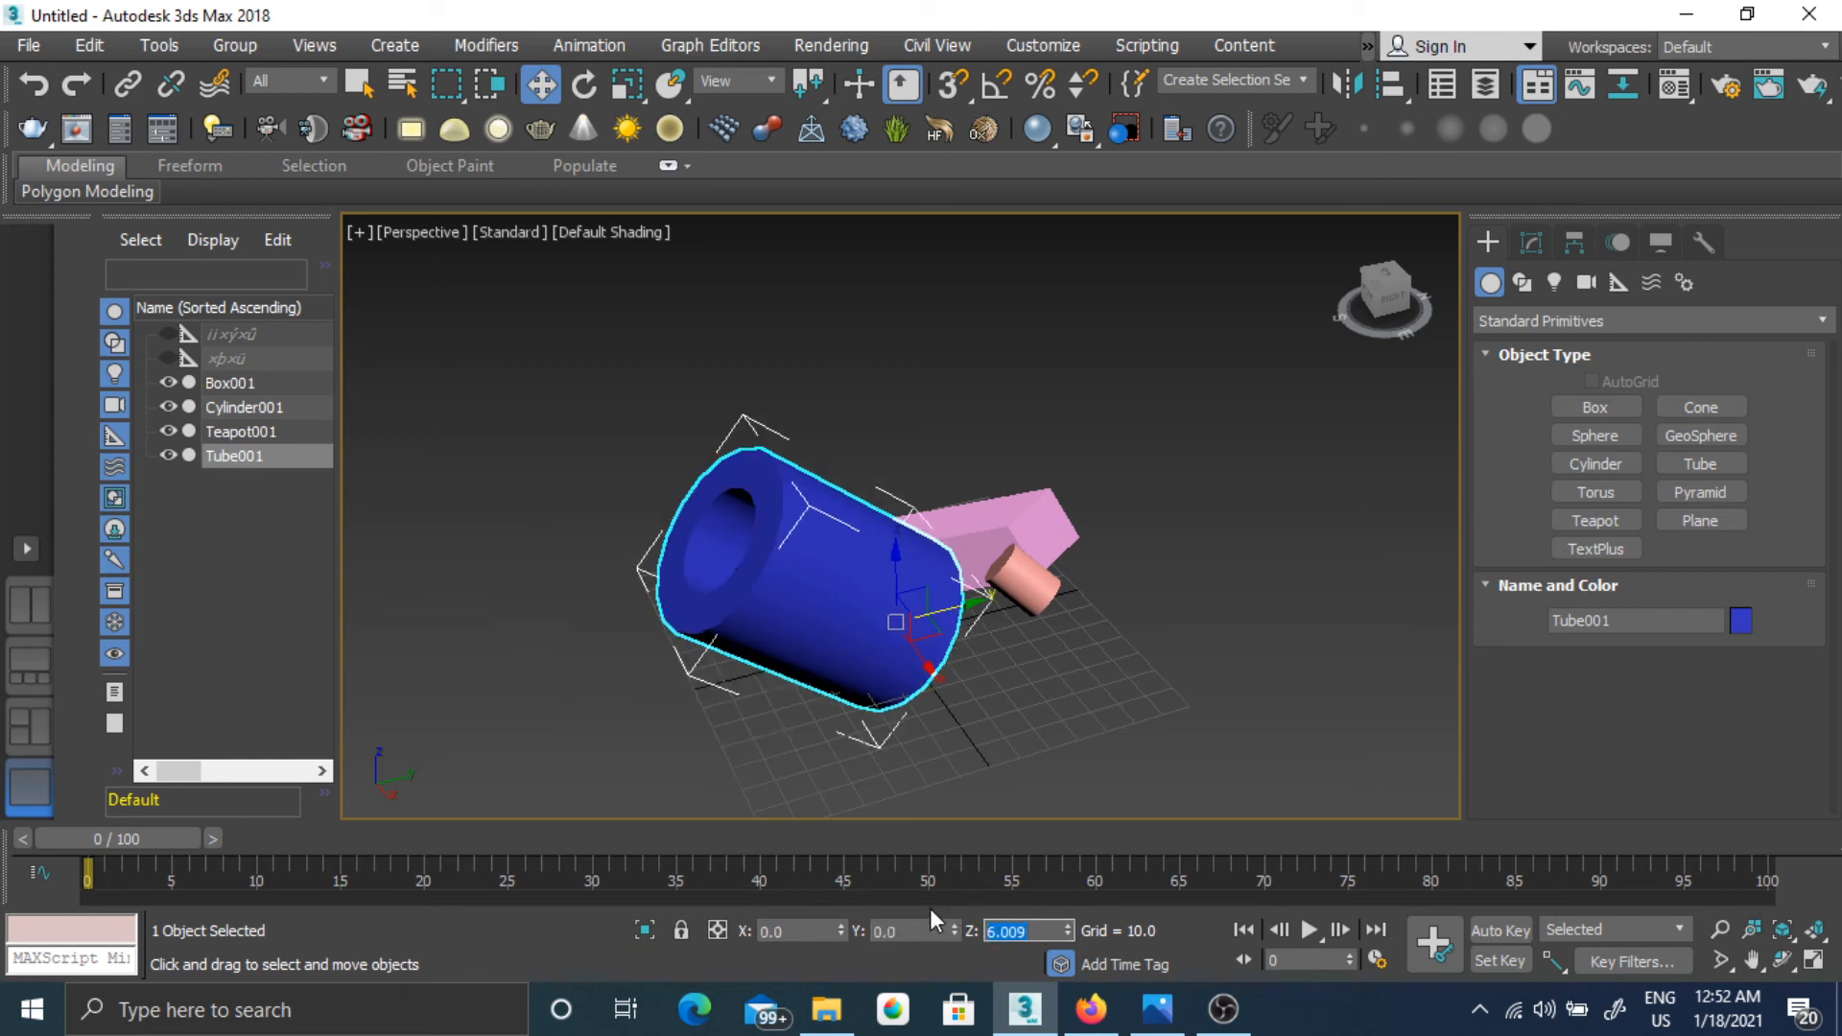
{"action": "type", "text": "0"}
{"action": "key", "text": "Return"}
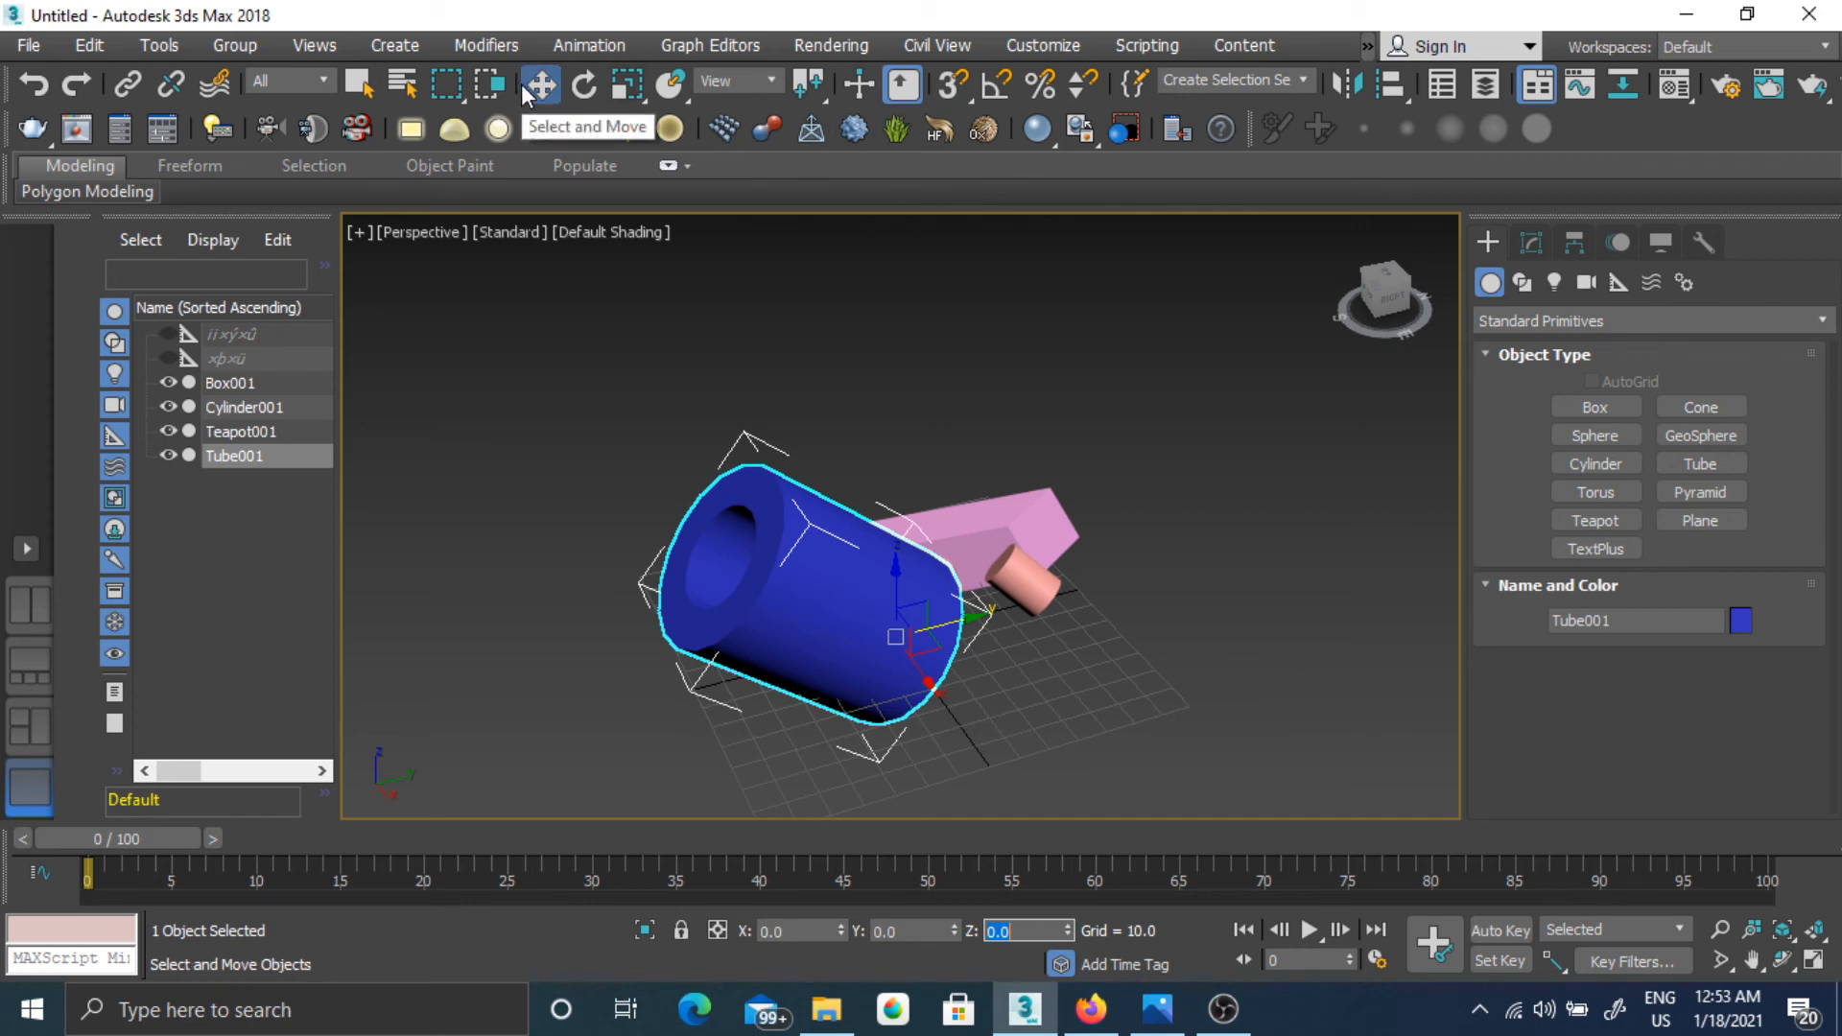
Stand the tube upright by setting its X rotation to 0.
{"action": "left_click", "coordinate": [585, 84]}
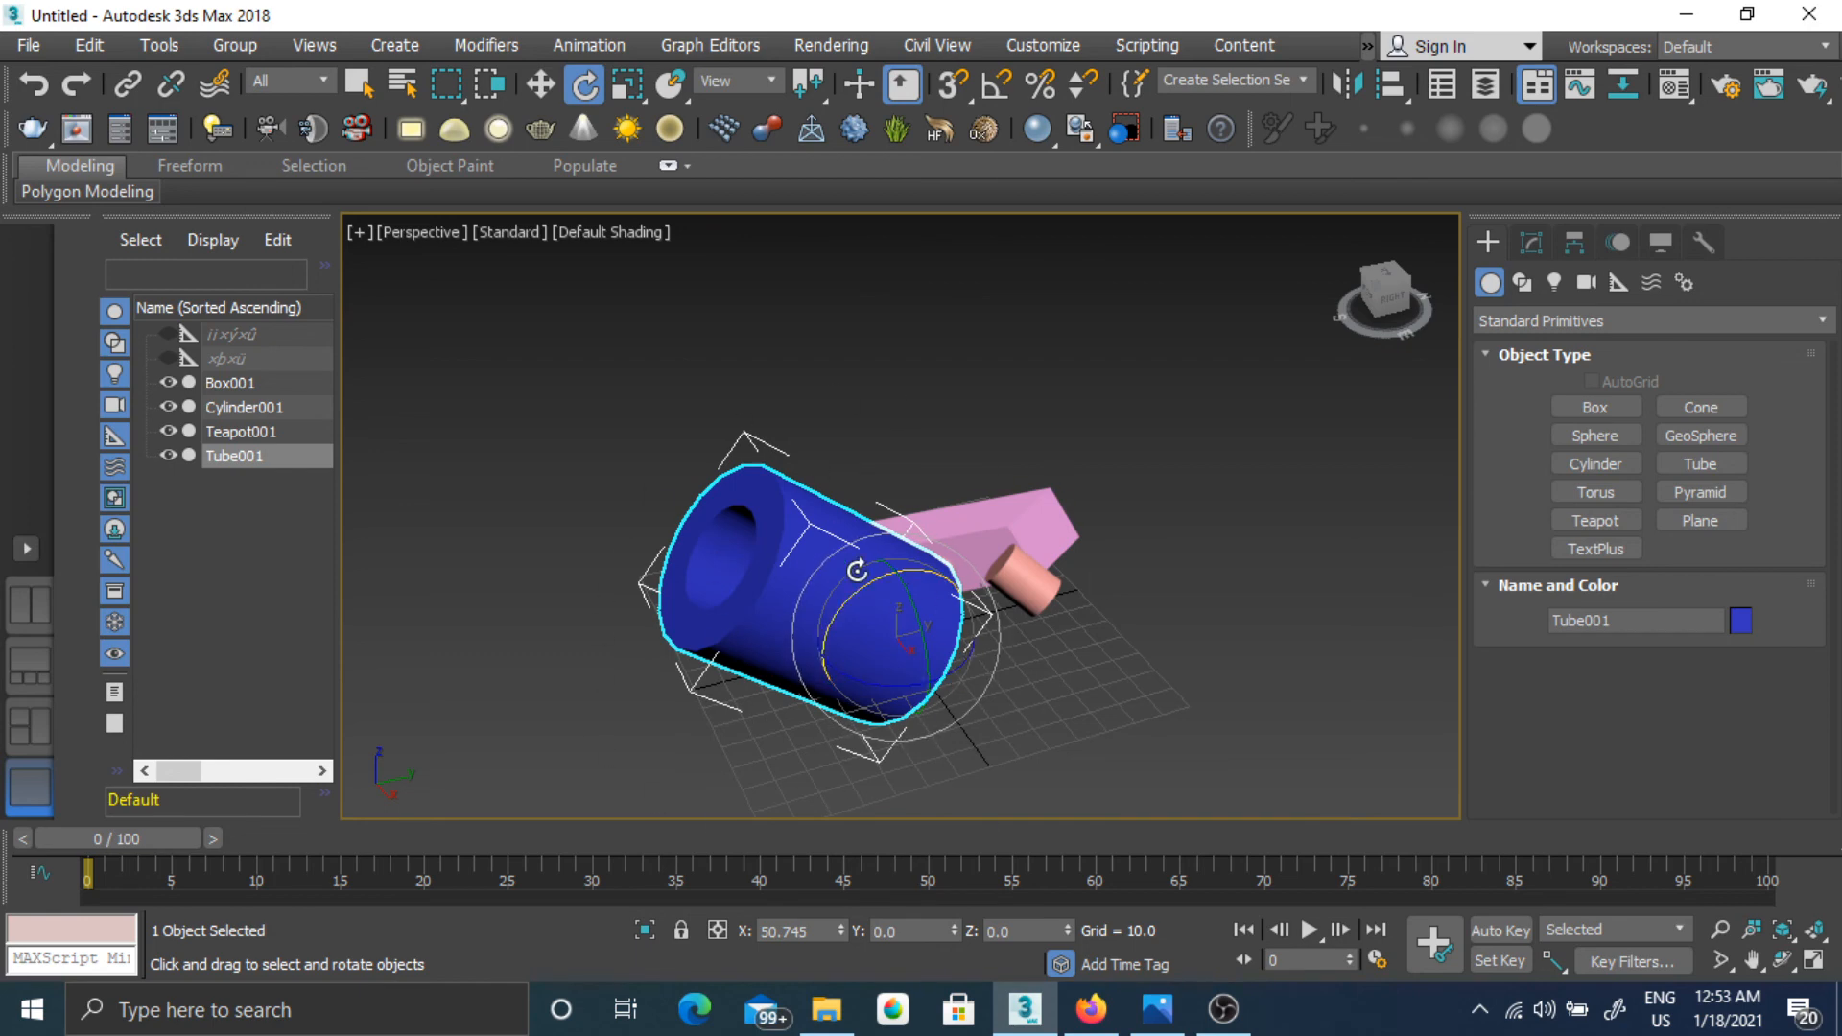
{"action": "double_click", "coordinate": [806, 934]}
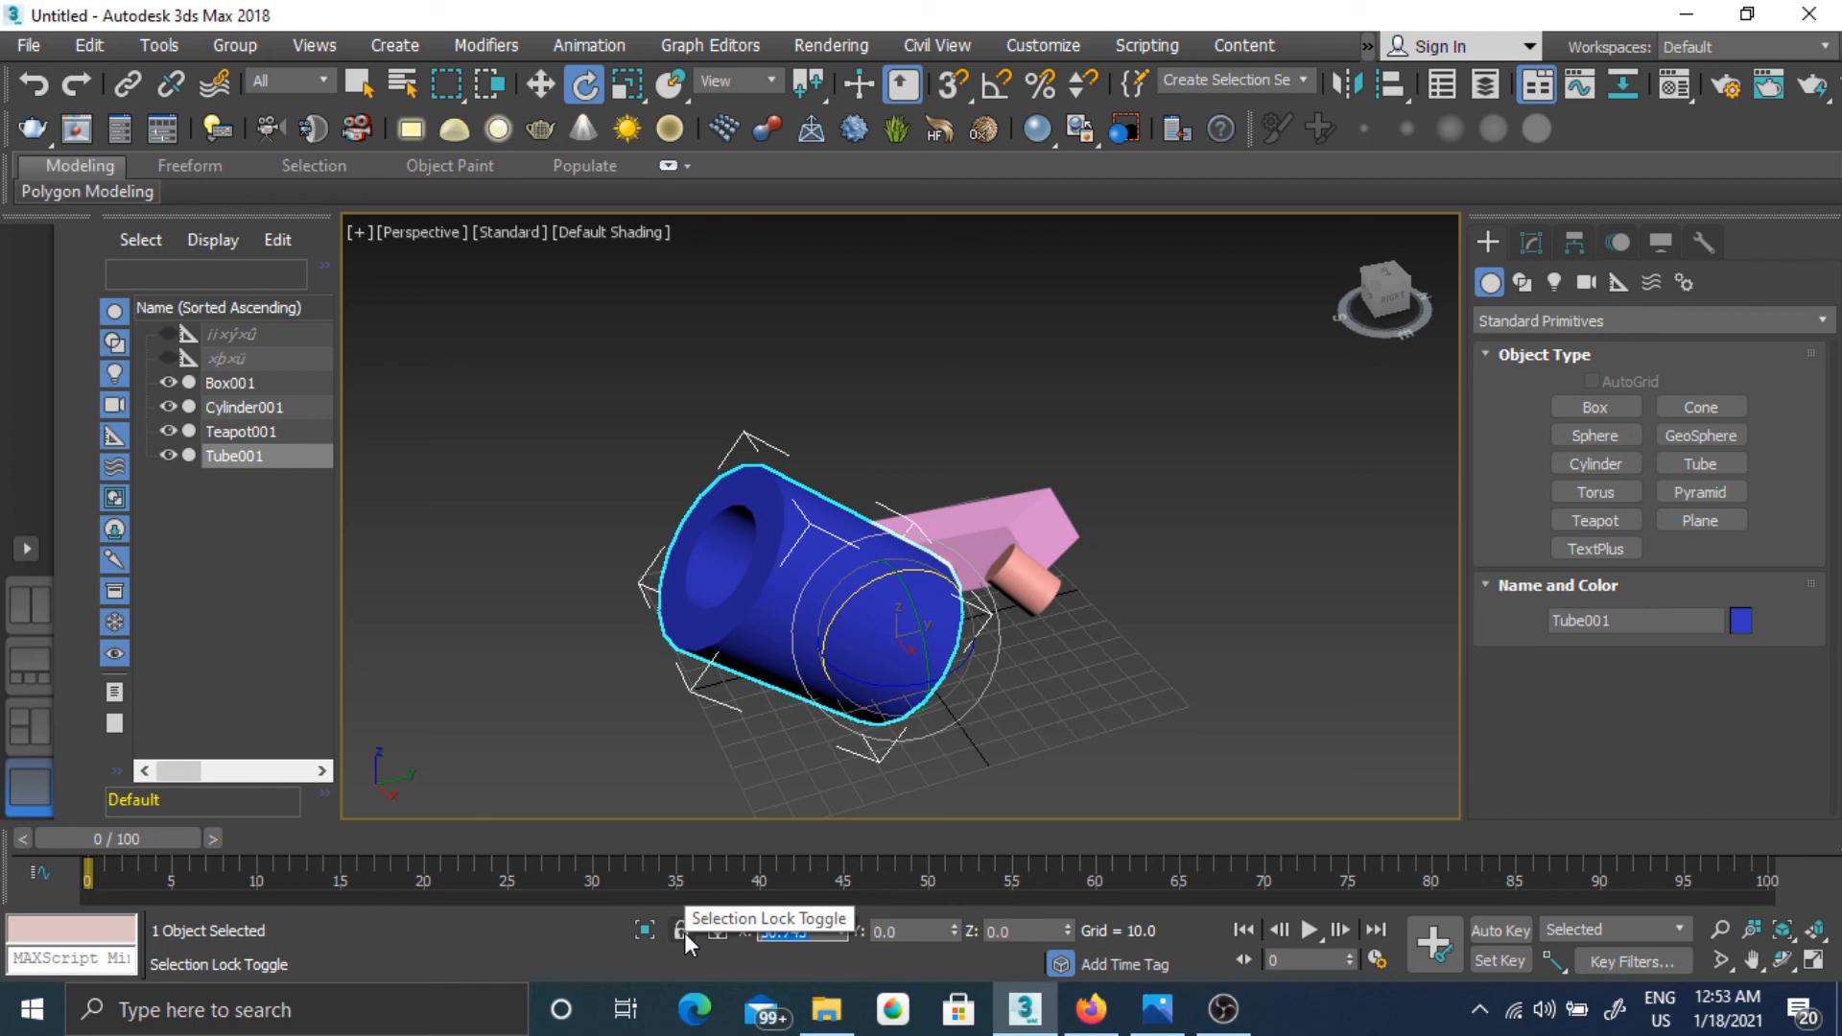
{"action": "type", "text": "0"}
{"action": "key", "text": "Return"}
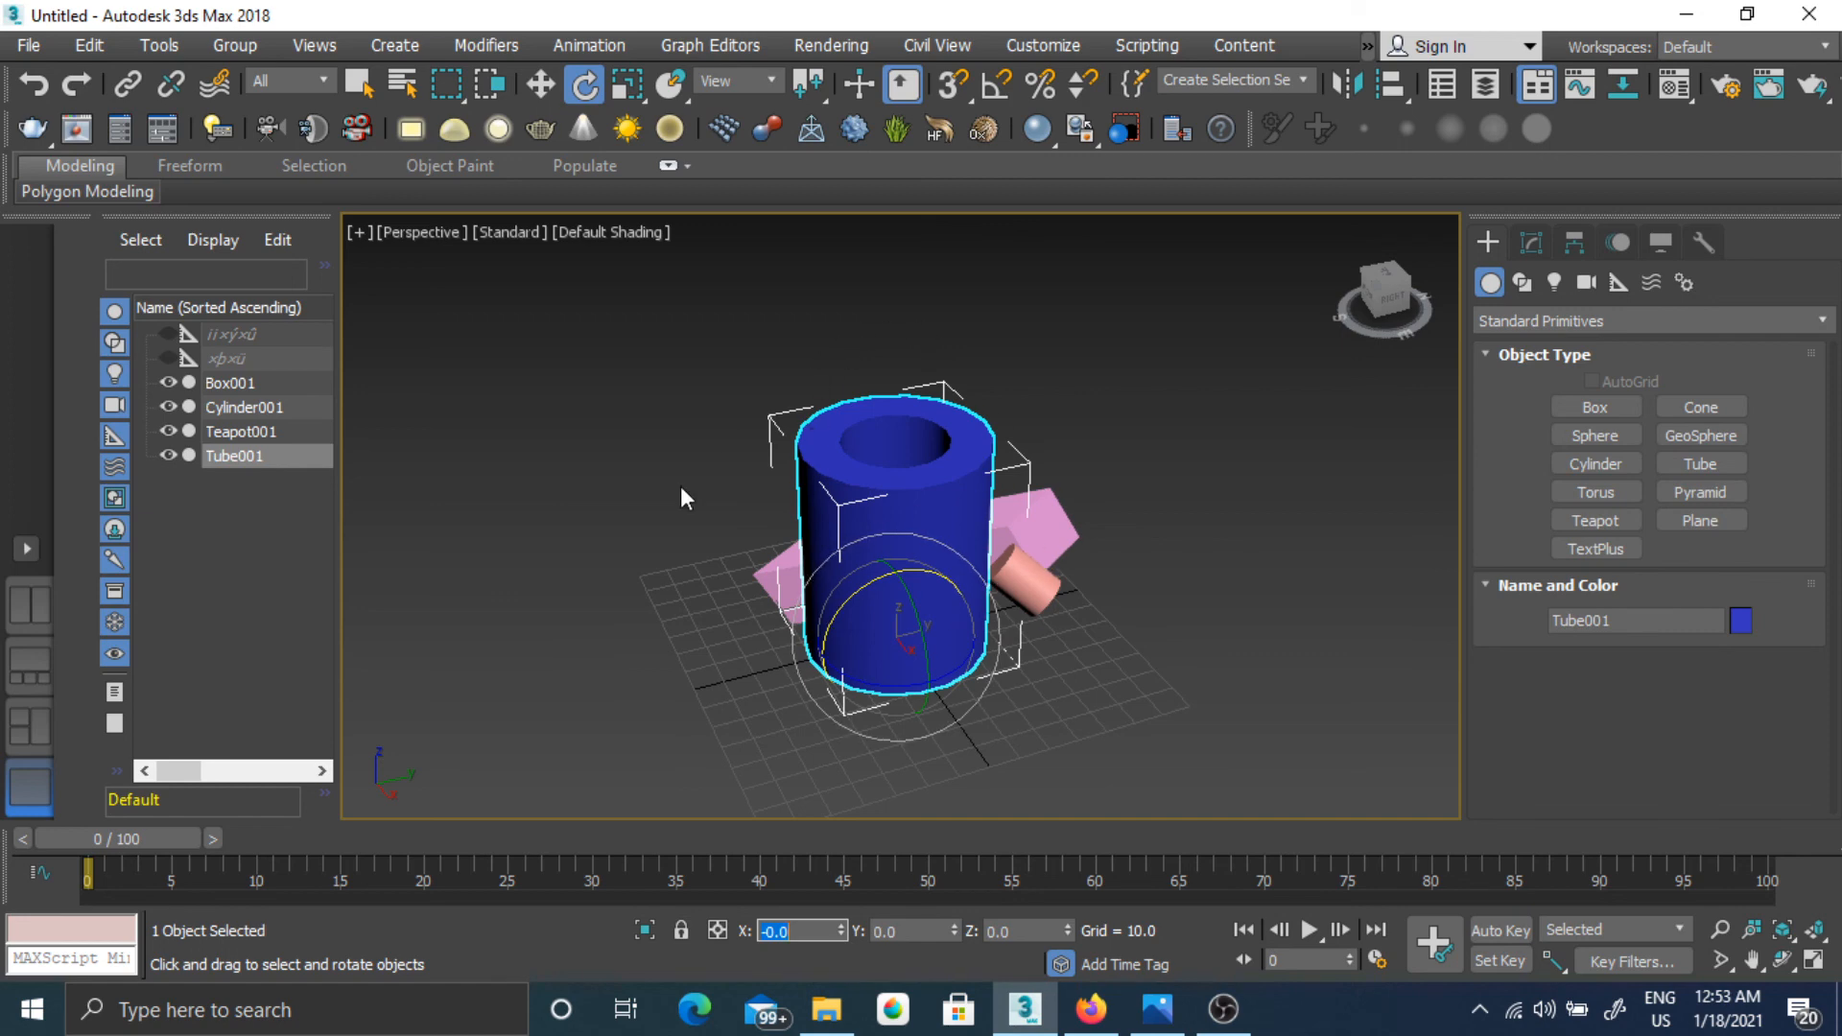
Reset the tube's uniform scale to 100%.
{"action": "left_click", "coordinate": [628, 85]}
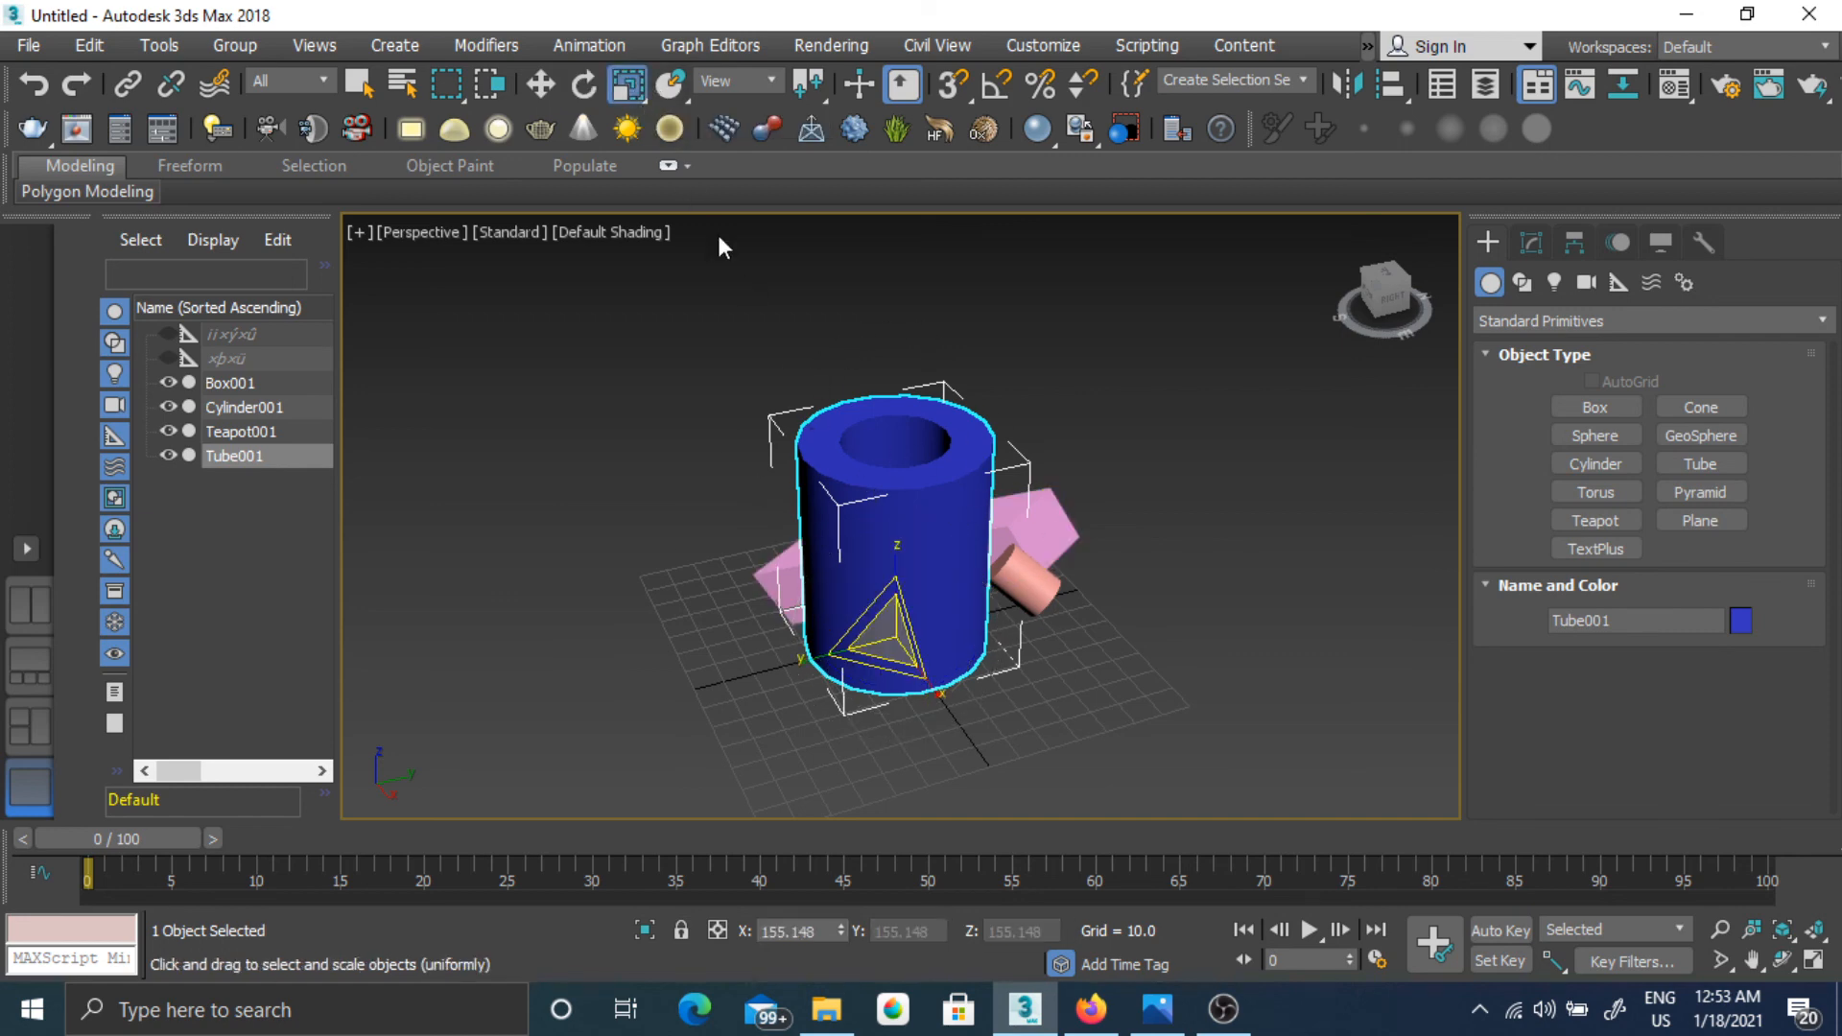
{"action": "left_click", "coordinate": [818, 925]}
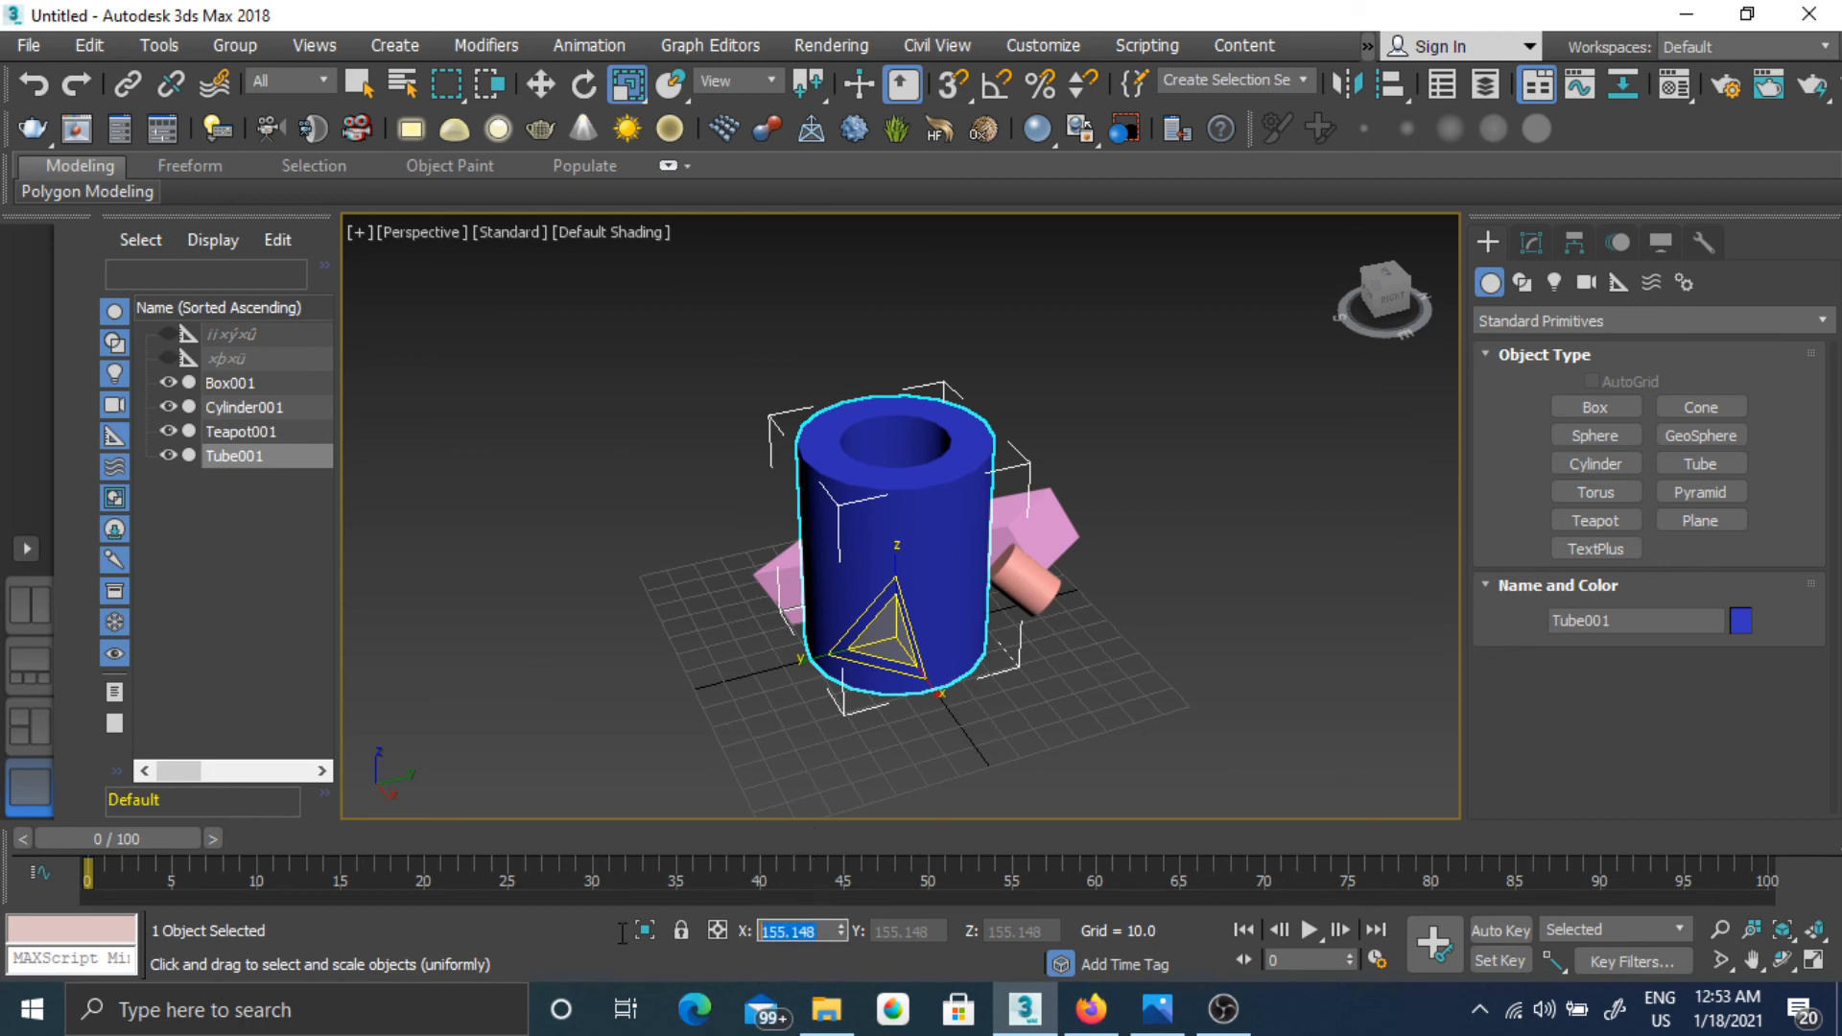
{"action": "type", "text": "100"}
{"action": "key", "text": "Return"}
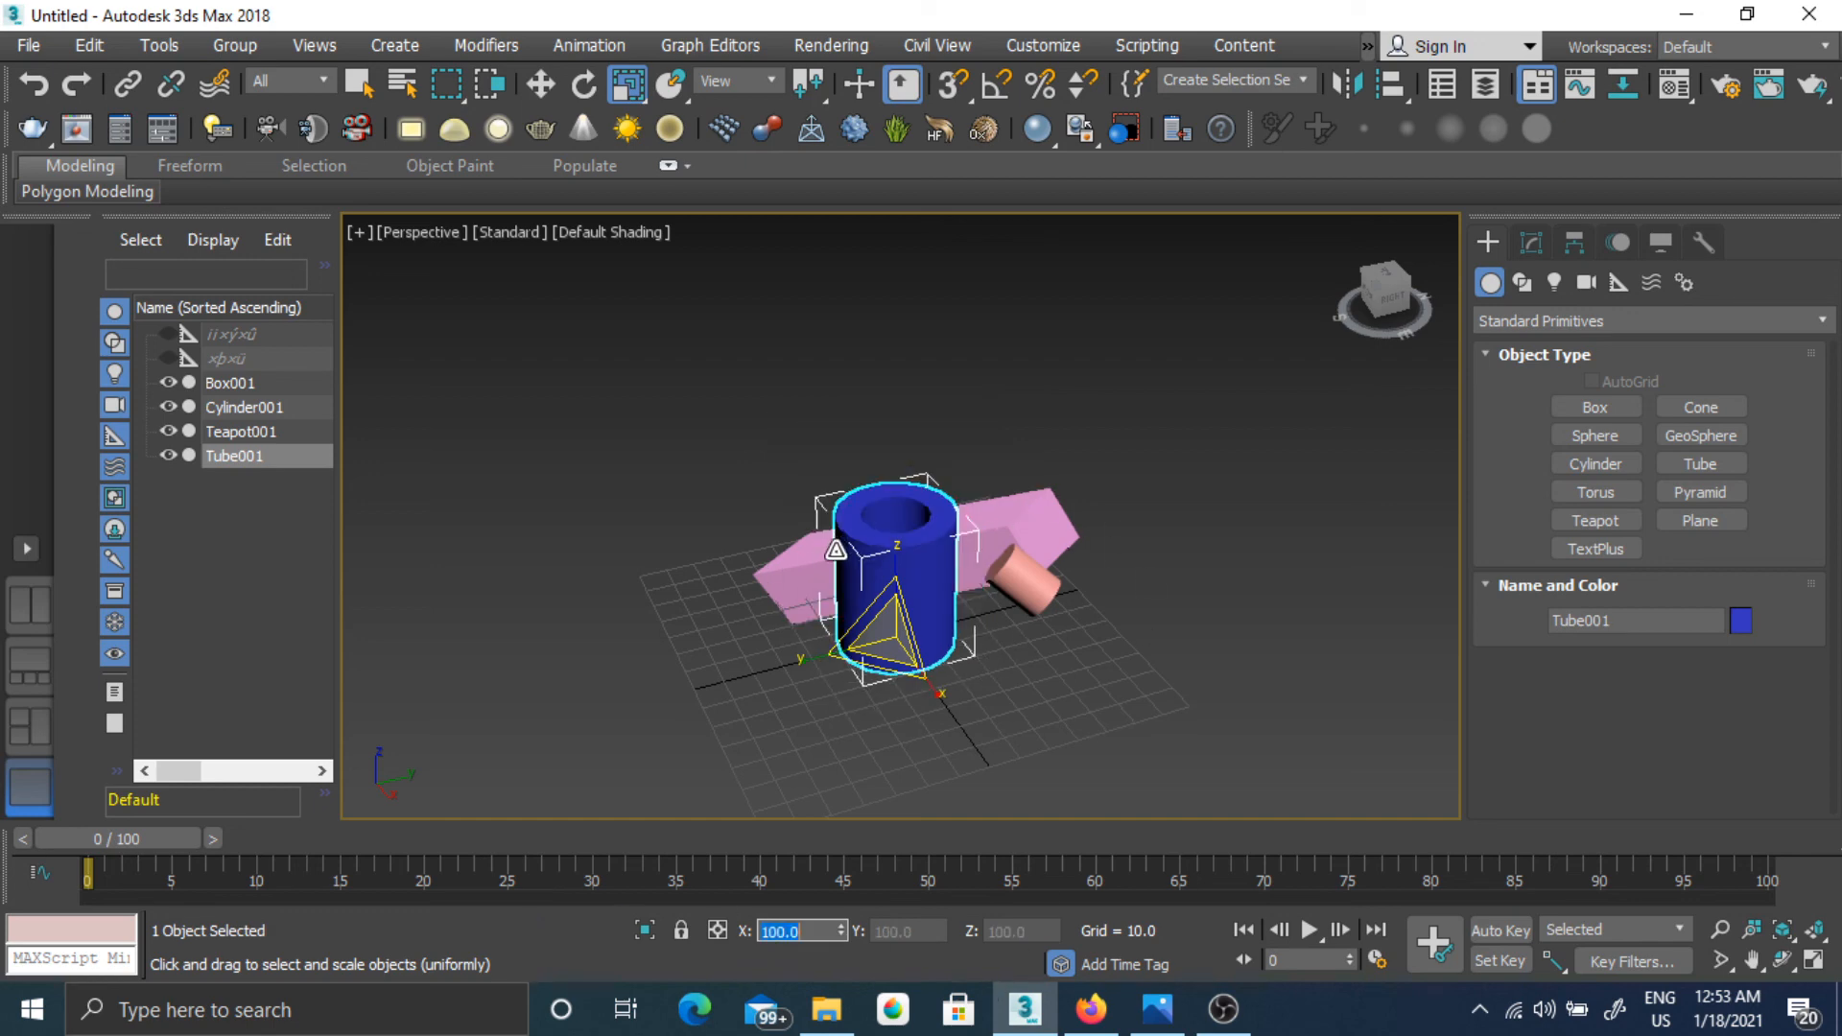
{"action": "left_click", "coordinate": [542, 85]}
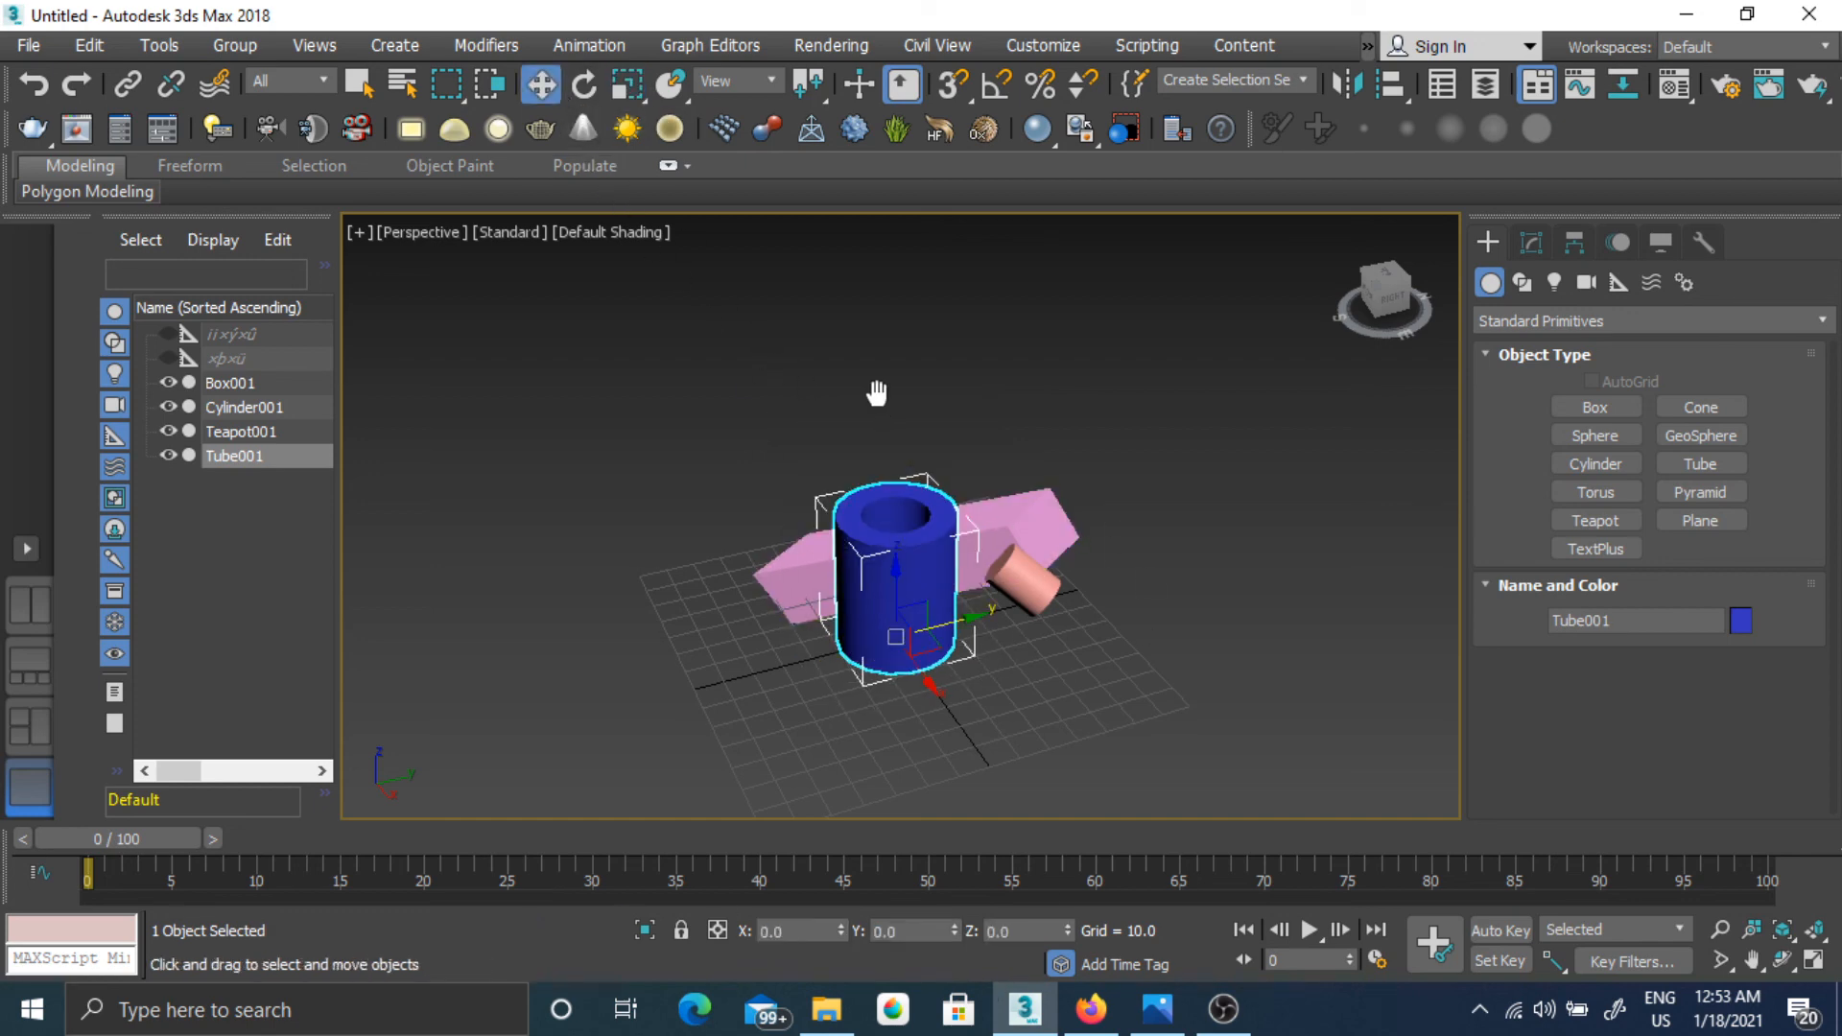
{"action": "middle_click_drag", "start_coordinate": [877, 393], "coordinate": [853, 349]}
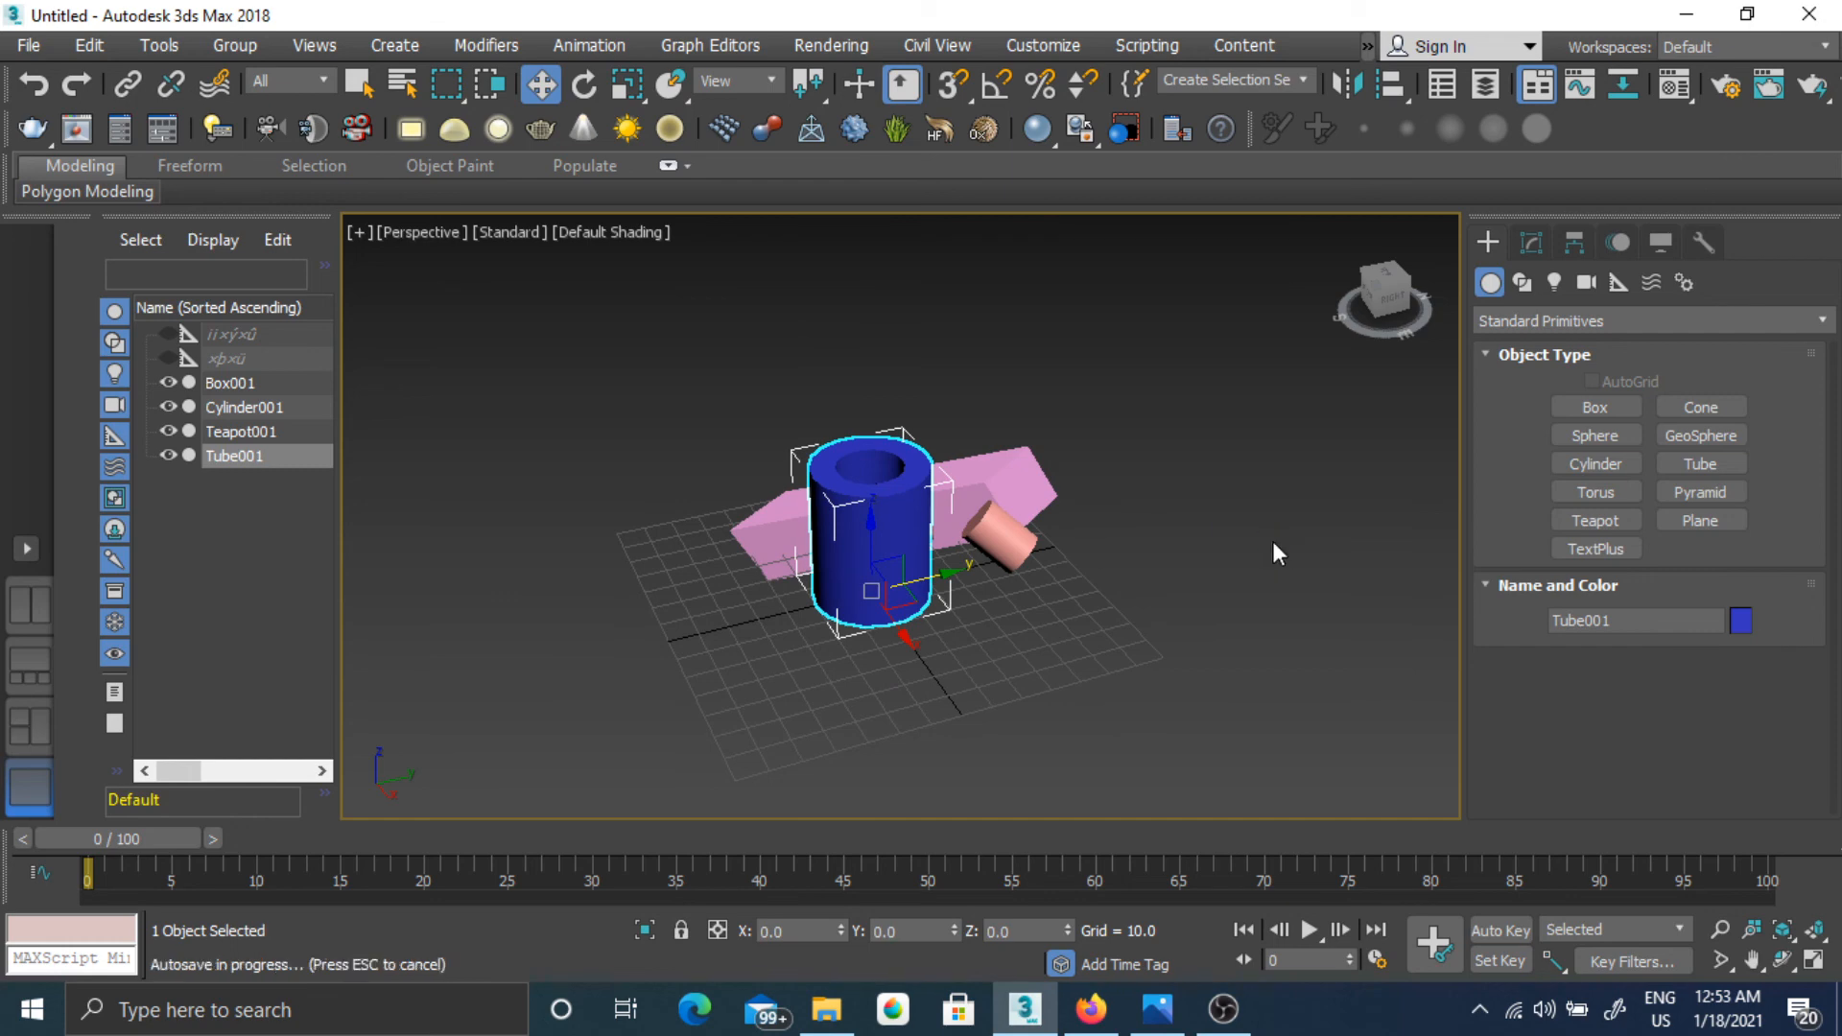
{"action": "scroll", "coordinate": [1126, 566], "scroll_direction": "up", "scroll_amount": 3}
{"action": "middle_click_drag", "start_coordinate": [997, 598], "coordinate": [1125, 648]}
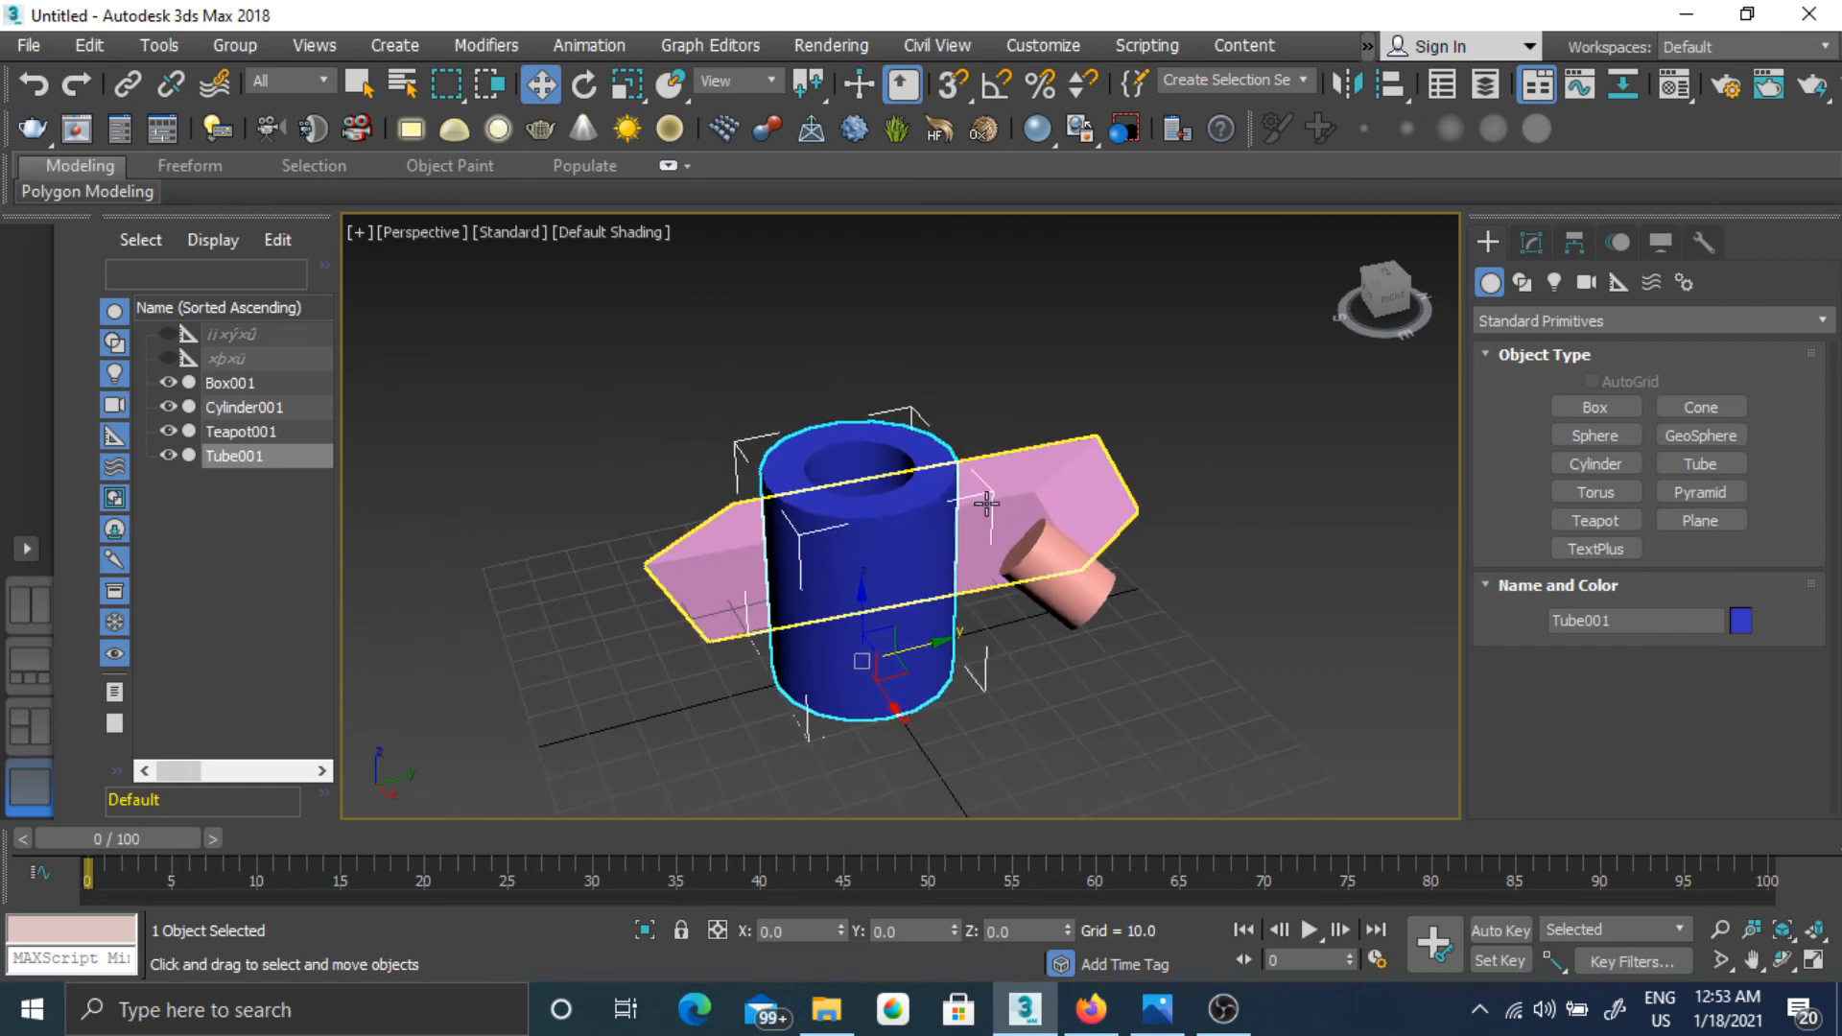